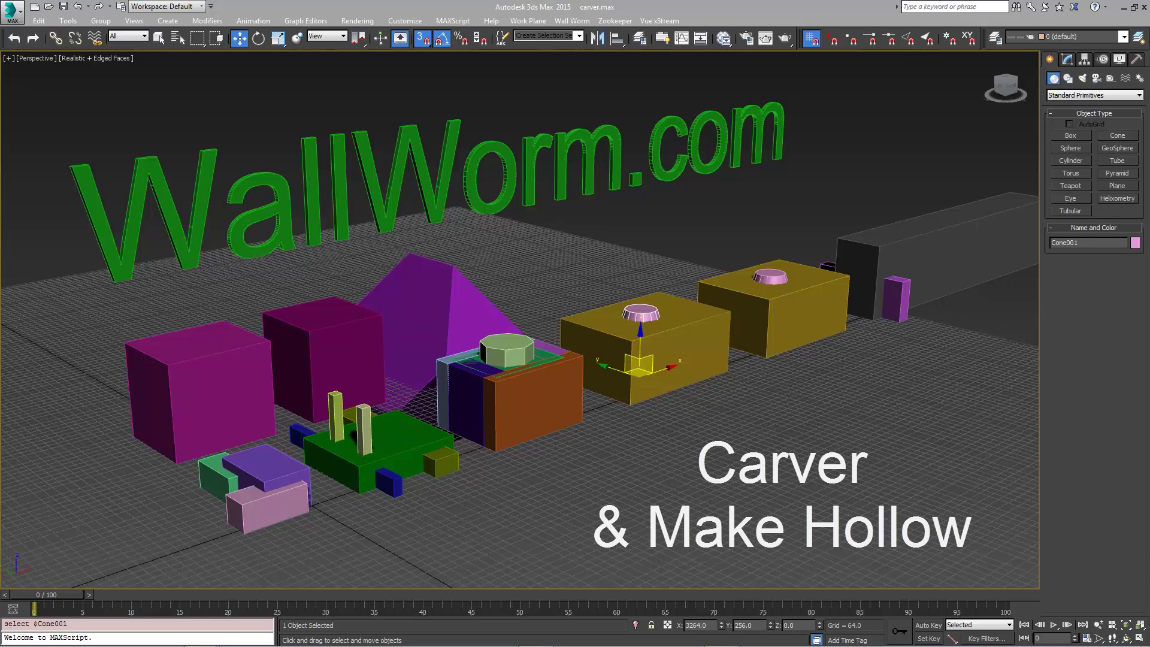
# Launch the Wall Worm Carver tool, accept the offer to learn more, and bring the Carver product web page into view.
pyautogui.click(571, 21)
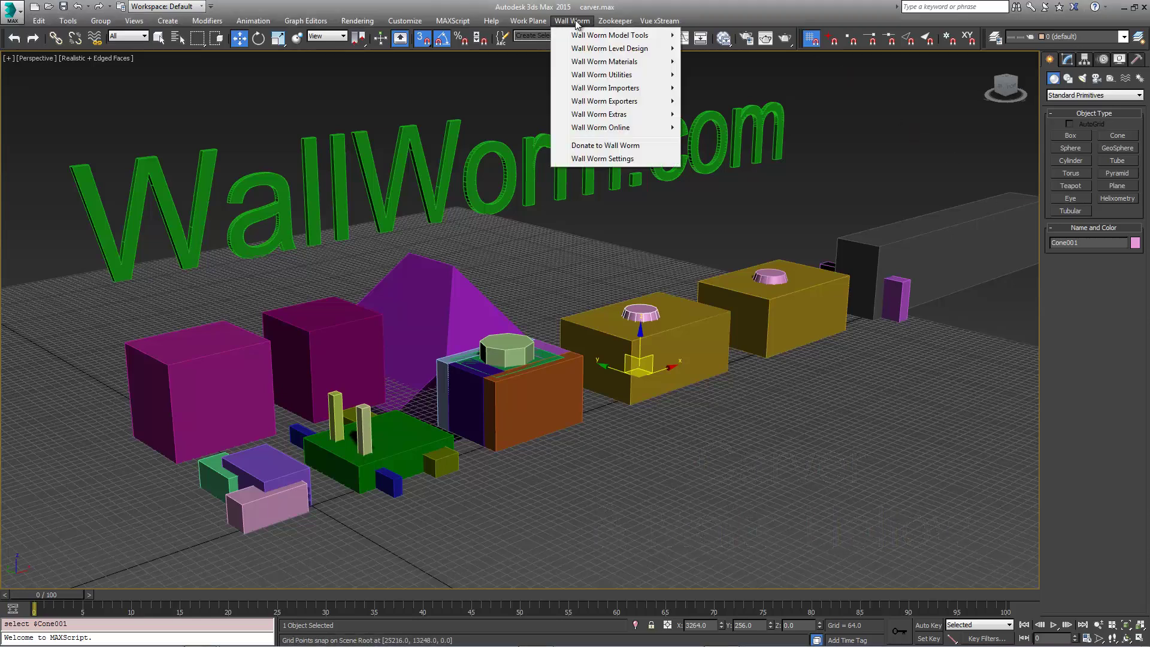
pyautogui.moveTo(601, 49)
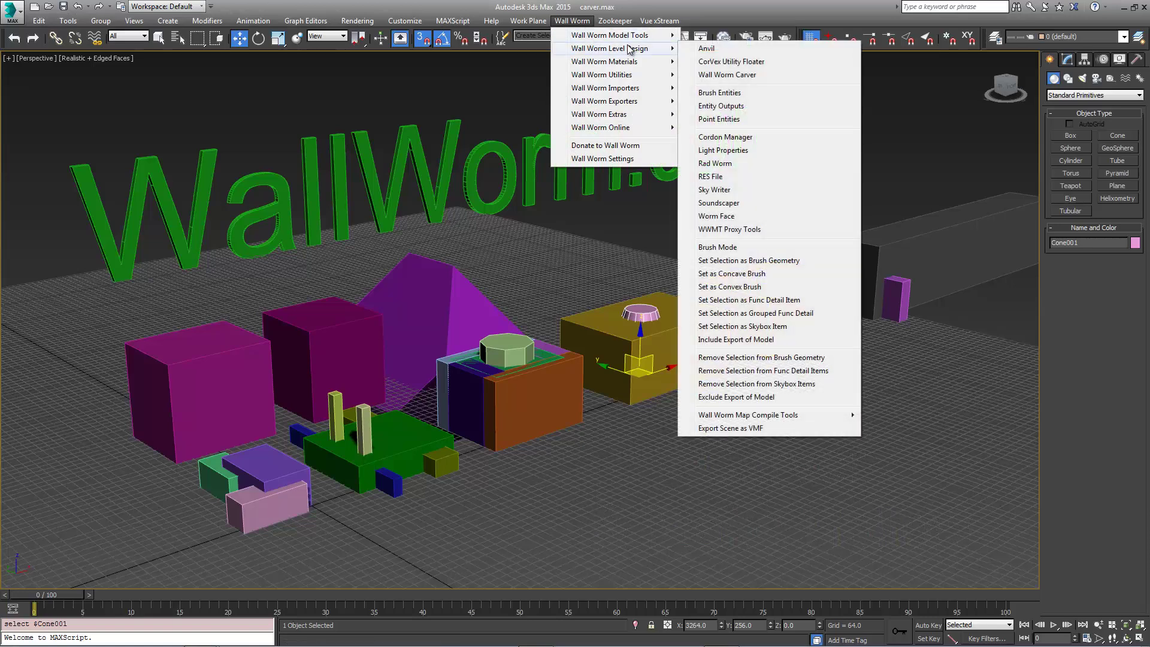
pyautogui.click(761, 76)
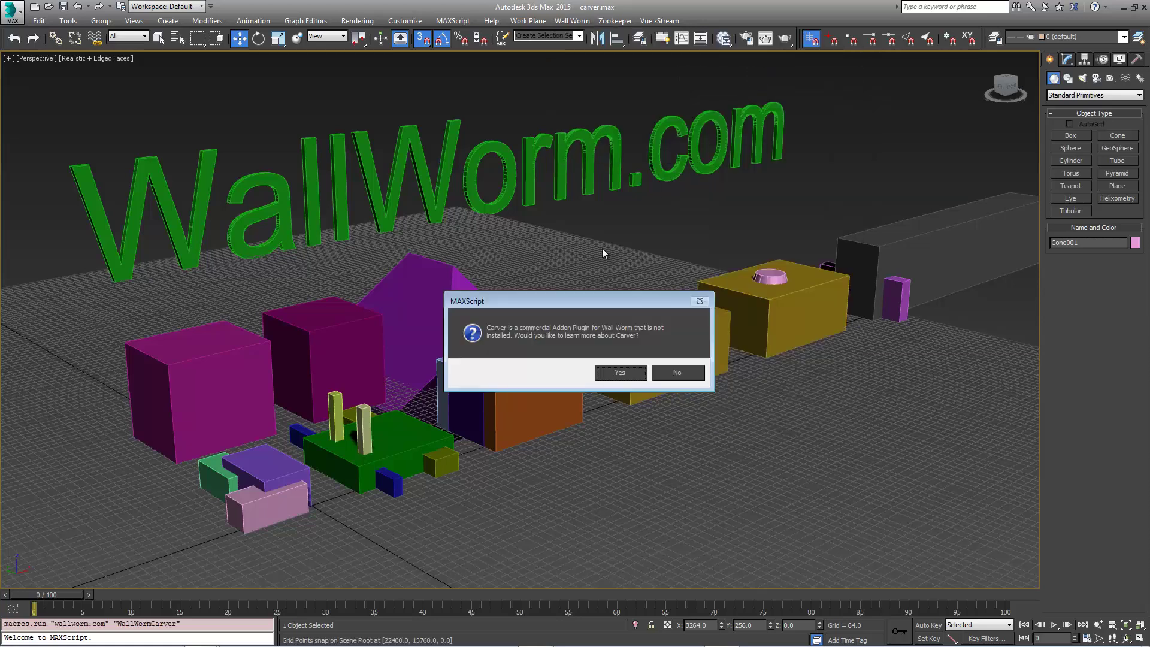
pyautogui.click(626, 374)
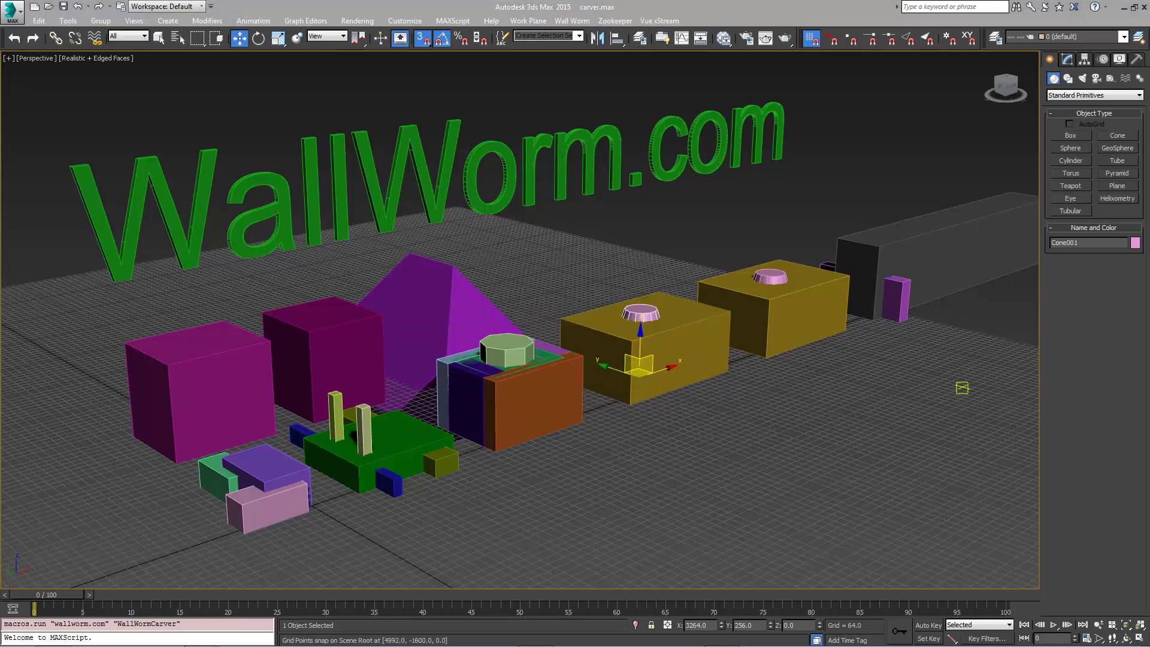
pyautogui.moveTo(1149, 196); pyautogui.dragTo(548, 195)
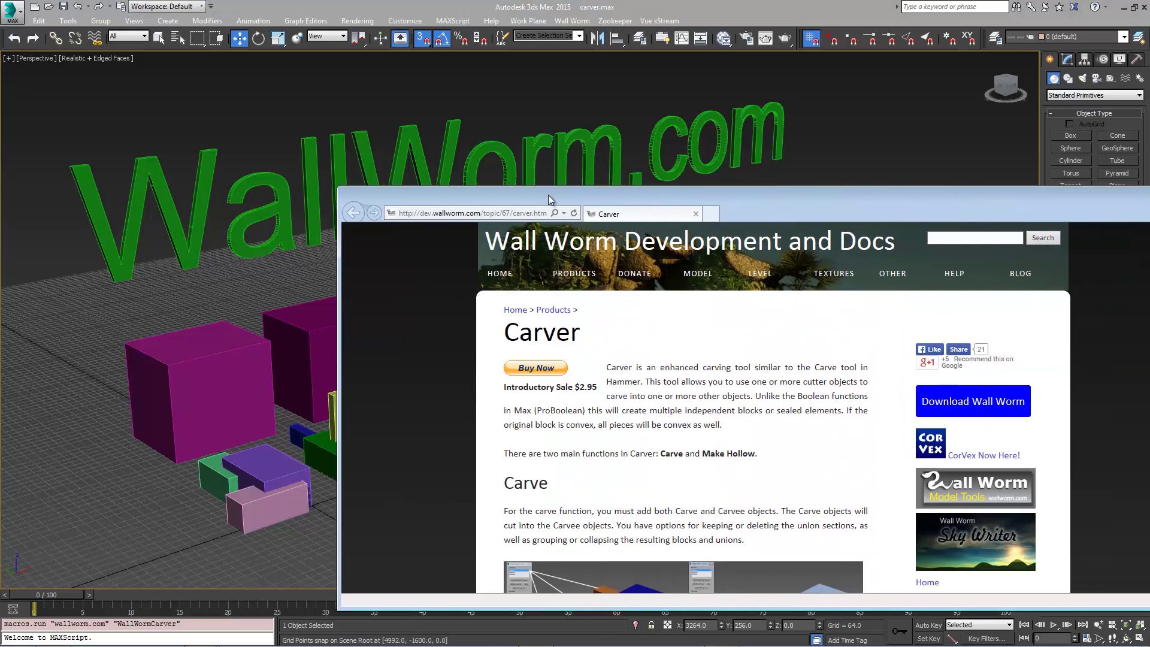
# Clear the object selection, open Wall Worm Carver, and place its window clear of the modelled objects.
pyautogui.click(609, 88)
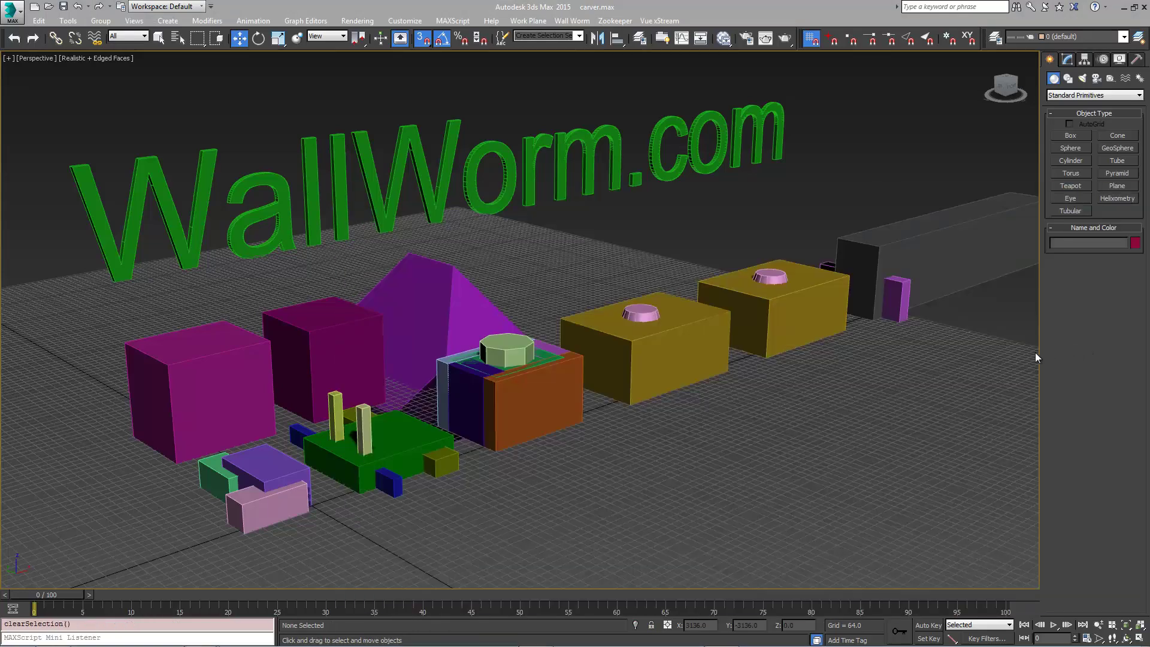
pyautogui.click(572, 20)
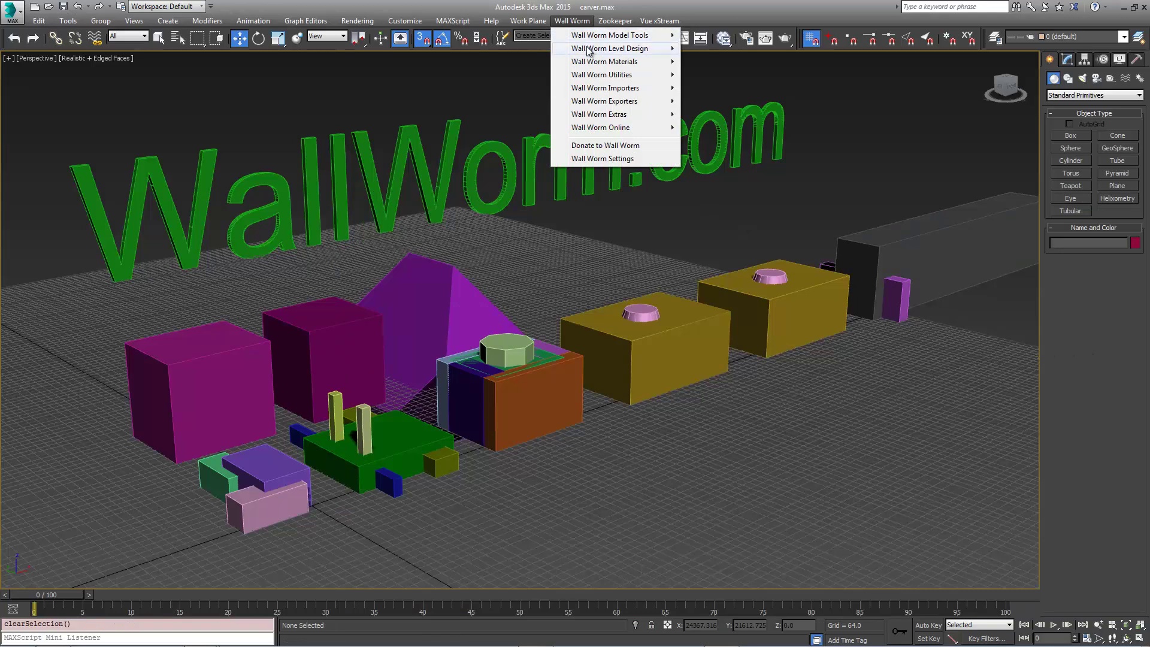
pyautogui.click(745, 74)
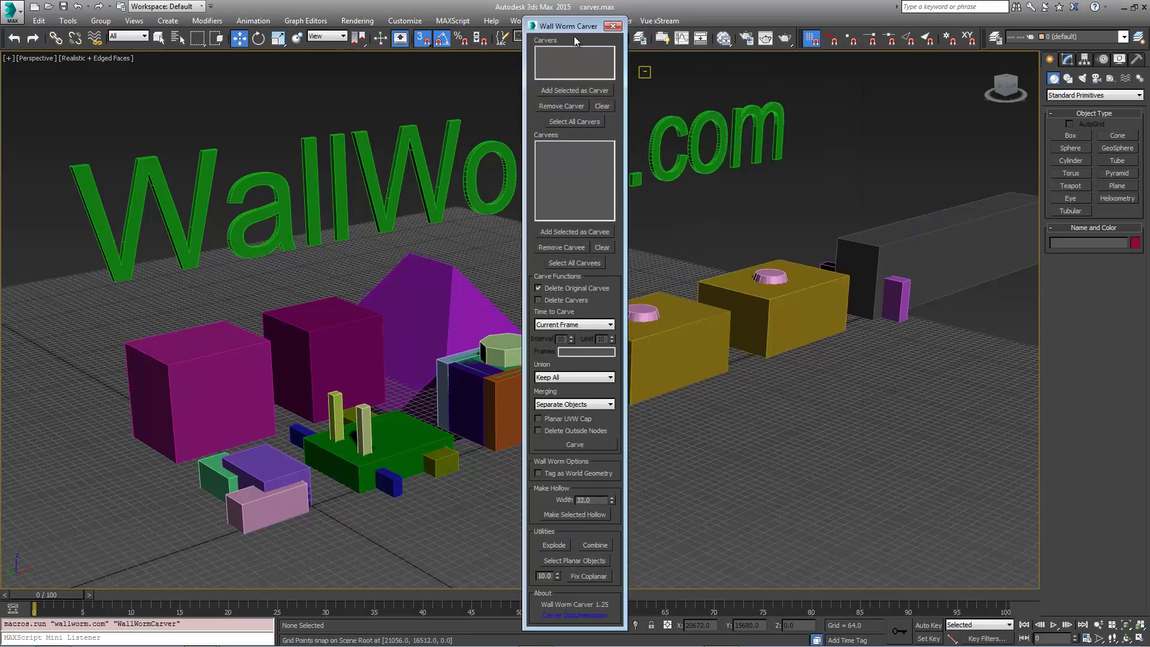
pyautogui.moveTo(573, 30); pyautogui.dragTo(65, 16)
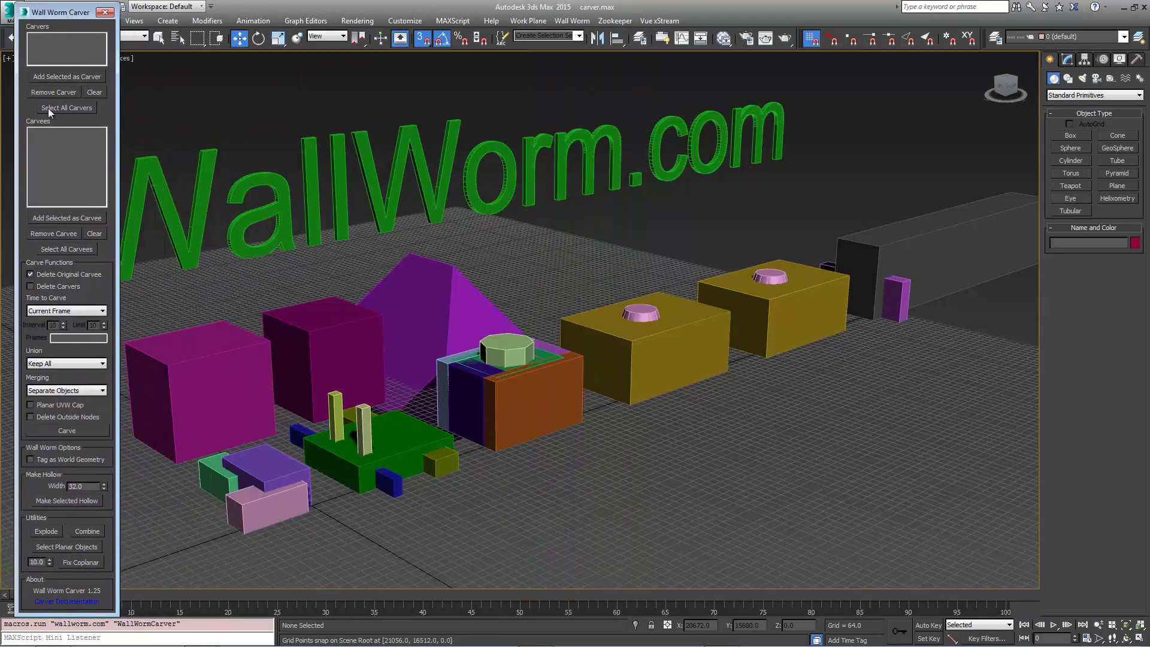
# Add the purple box between the light green and pink boxes as the carvee.
pyautogui.moveTo(388, 424); pyautogui.dragTo(496, 388, button='middle')
pyautogui.scroll(3, 435, 429)
pyautogui.scroll(5, 435, 428)
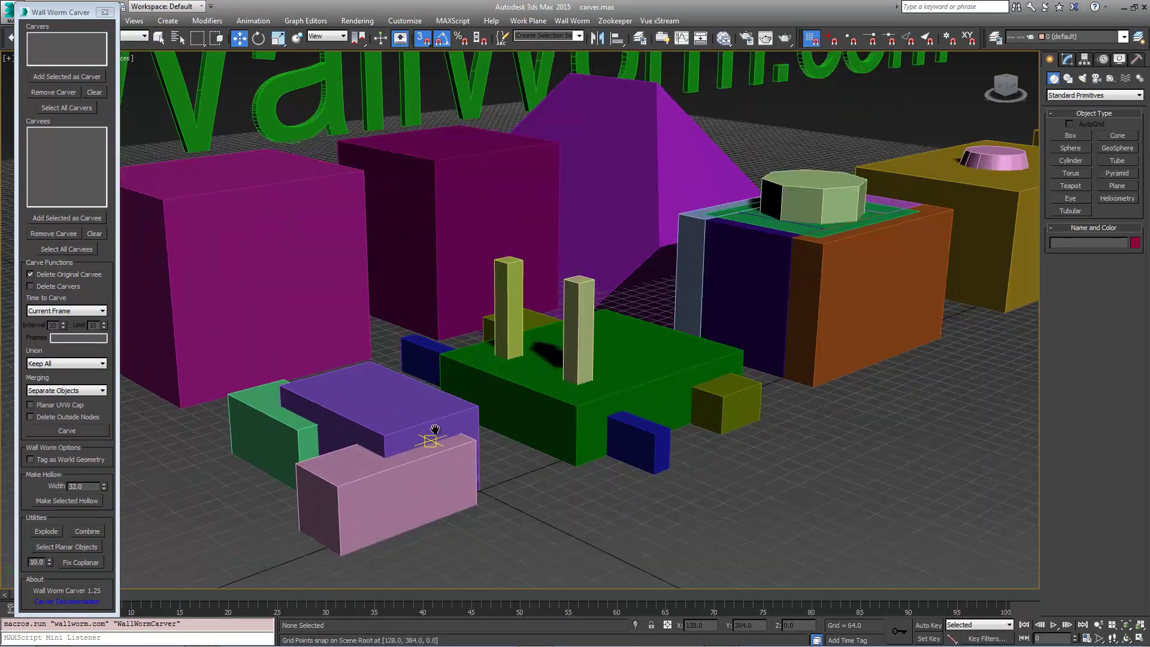
pyautogui.click(487, 381)
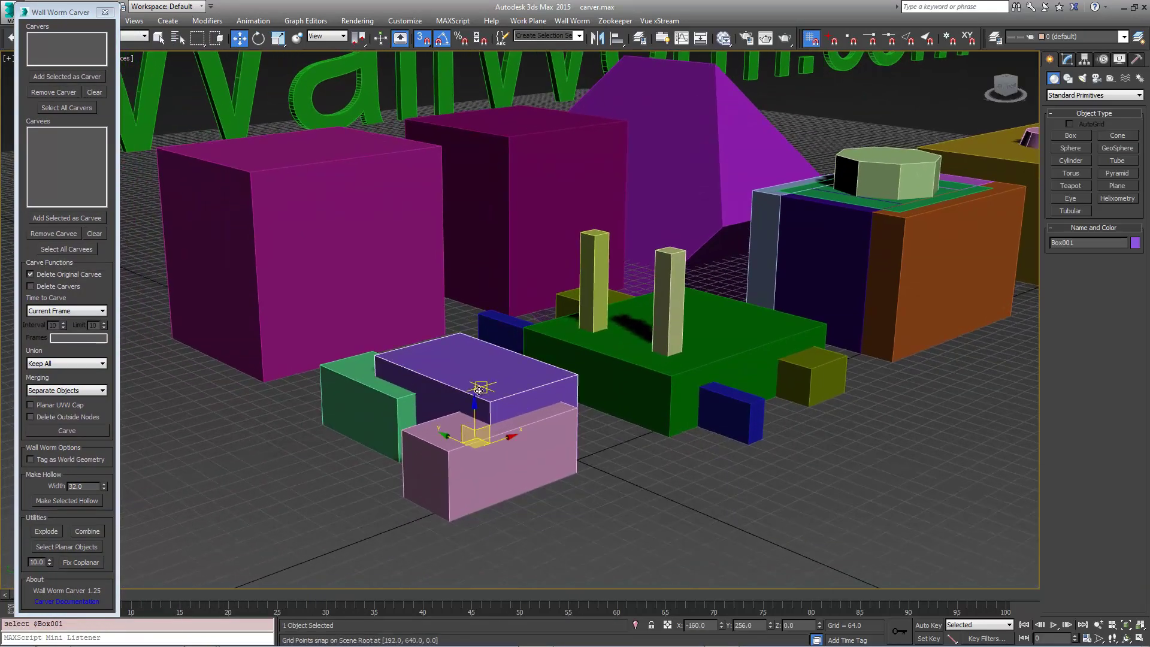
pyautogui.keyDown('alt'); pyautogui.moveTo(473, 405); pyautogui.dragTo(519, 410, button='middle'); pyautogui.keyUp('alt')
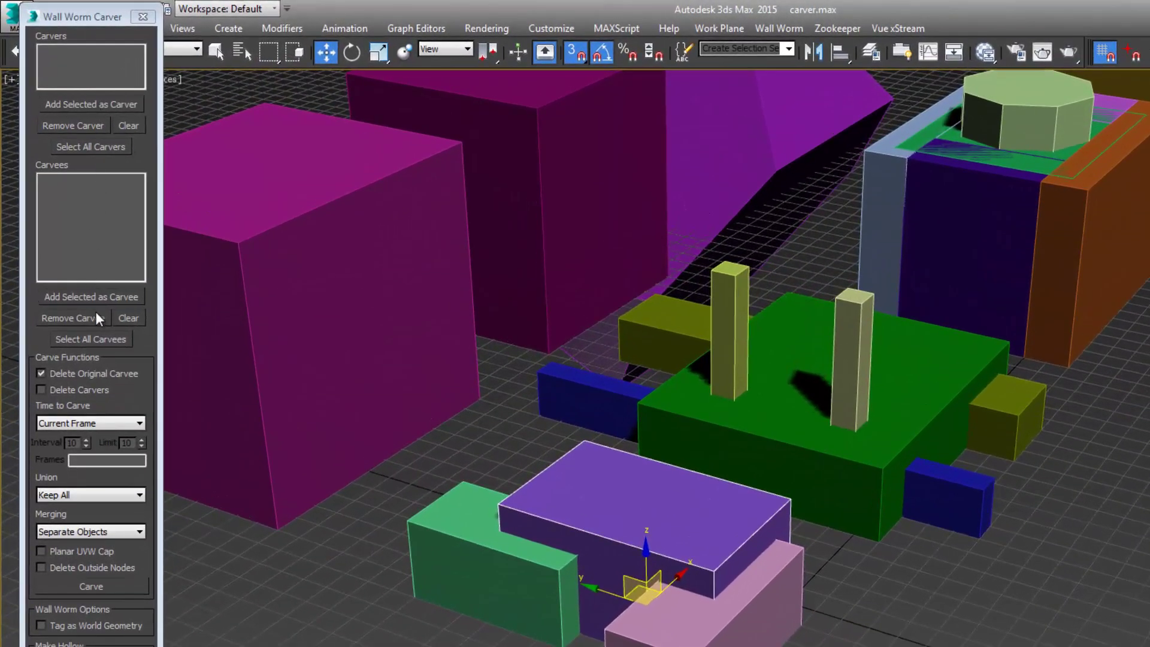
pyautogui.click(97, 297)
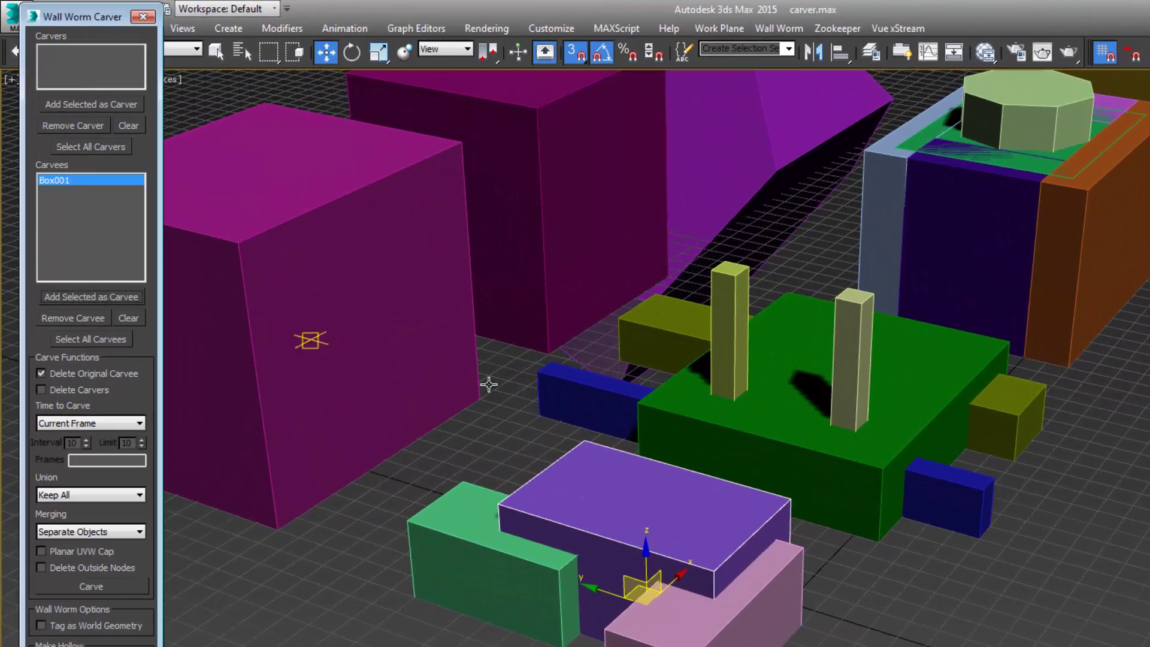
# Add the pink box that overlaps the purple box's front corner as the carver.
pyautogui.scroll(5, 654, 393)
pyautogui.moveTo(705, 463); pyautogui.dragTo(672, 392, button='middle')
pyautogui.click(715, 591)
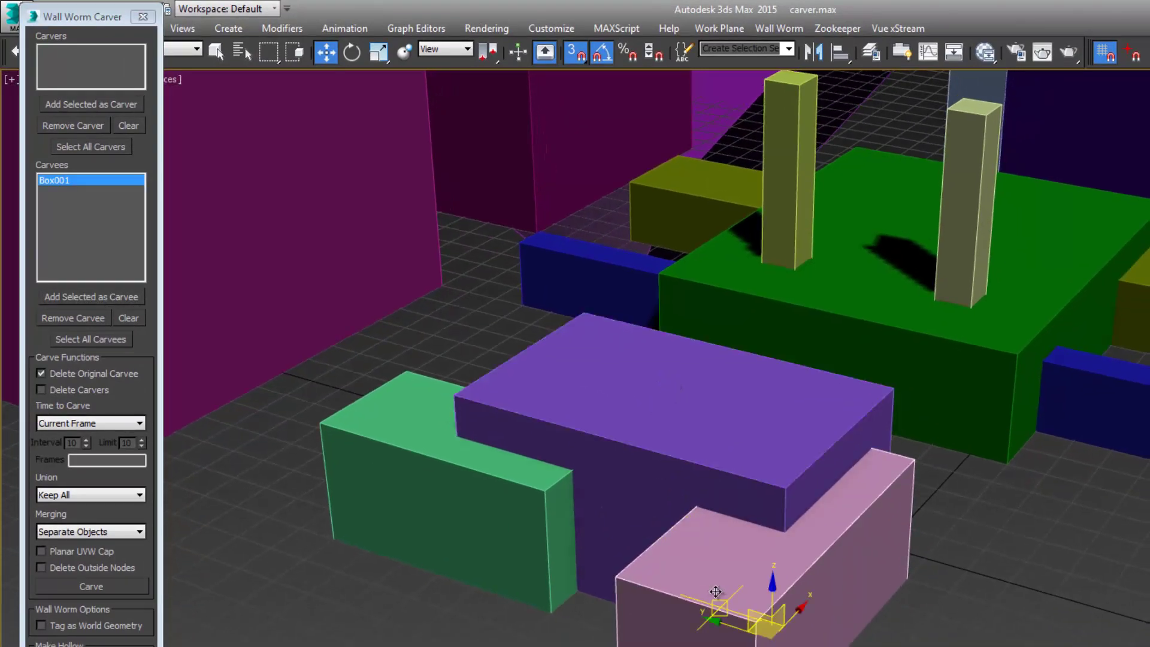
pyautogui.click(88, 103)
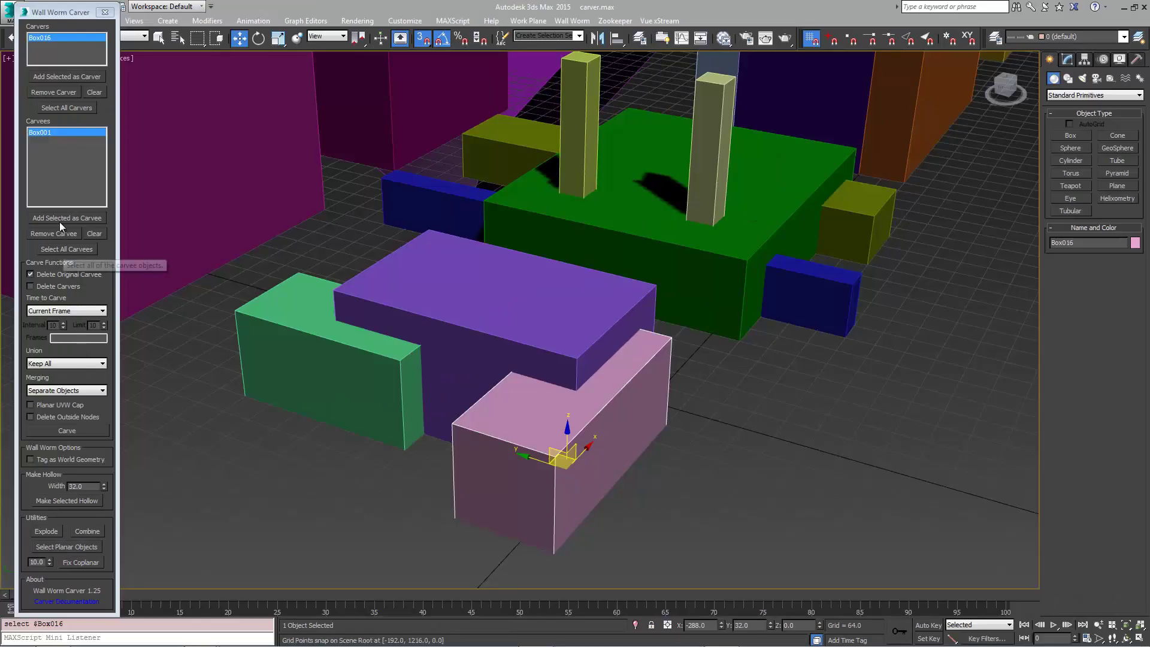
# Carve the purple box with the pink cutter and move the cutter well away to expose the cut pieces.
pyautogui.click(67, 431)
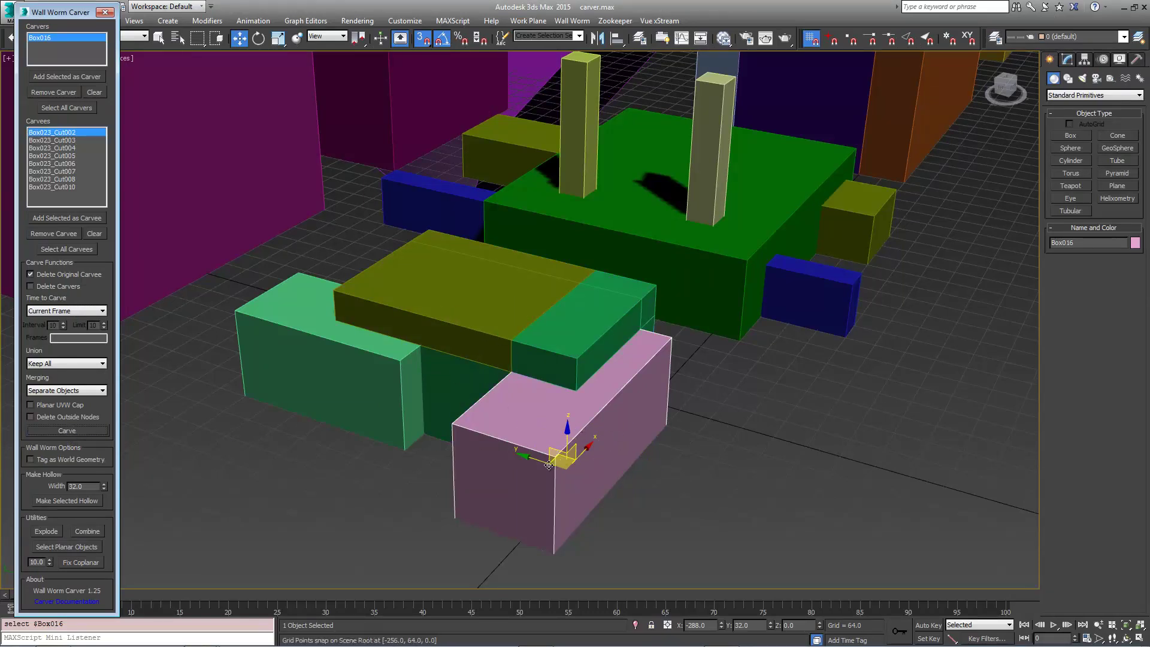
pyautogui.moveTo(548, 465); pyautogui.dragTo(864, 506)
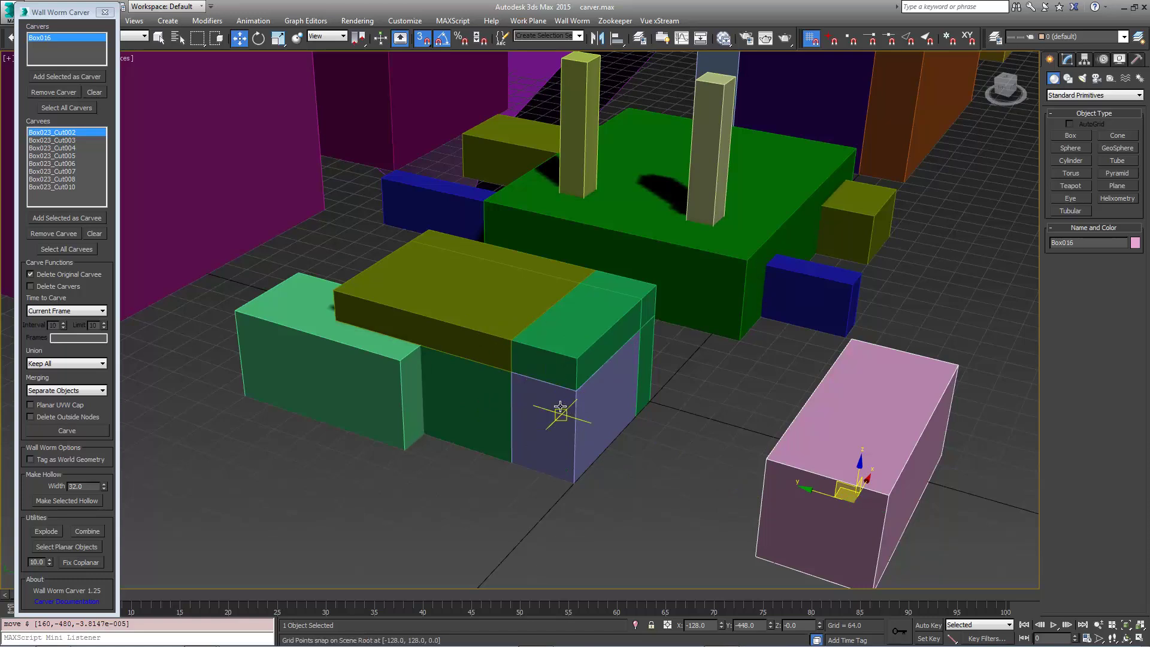
pyautogui.keyDown('alt'); pyautogui.moveTo(539, 403); pyautogui.dragTo(550, 378, button='middle'); pyautogui.keyUp('alt')
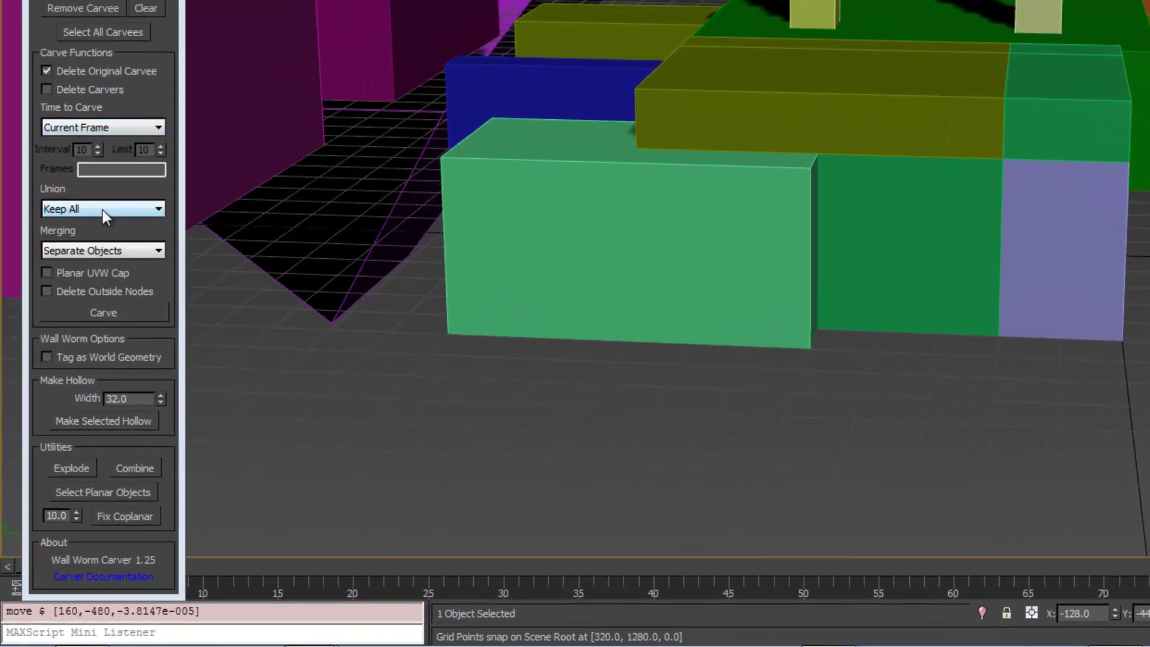
# Set the union handling to Delete Union and replace the carvee list with the dark green lower piece beside the light green box.
pyautogui.click(103, 209)
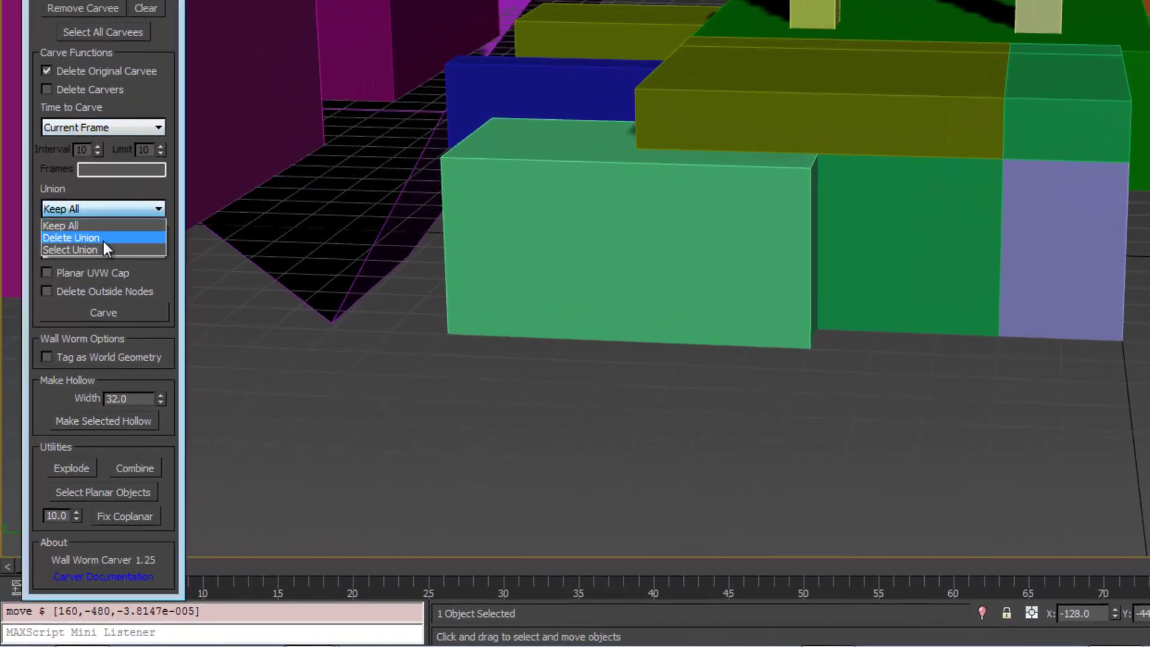
pyautogui.click(103, 239)
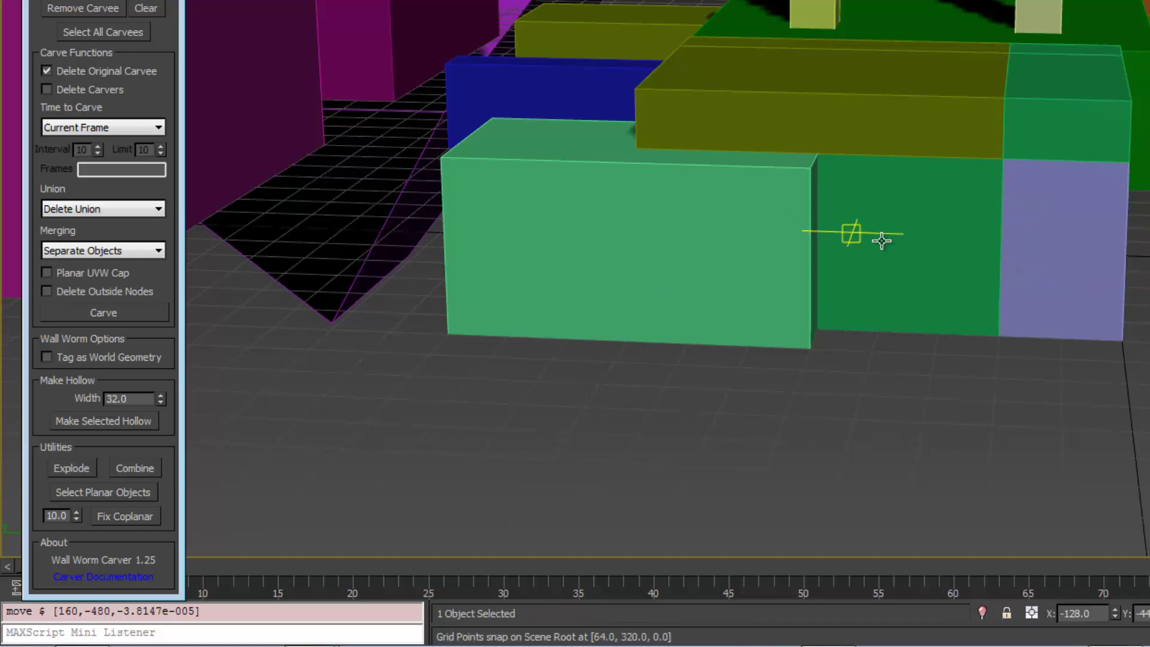
pyautogui.click(862, 244)
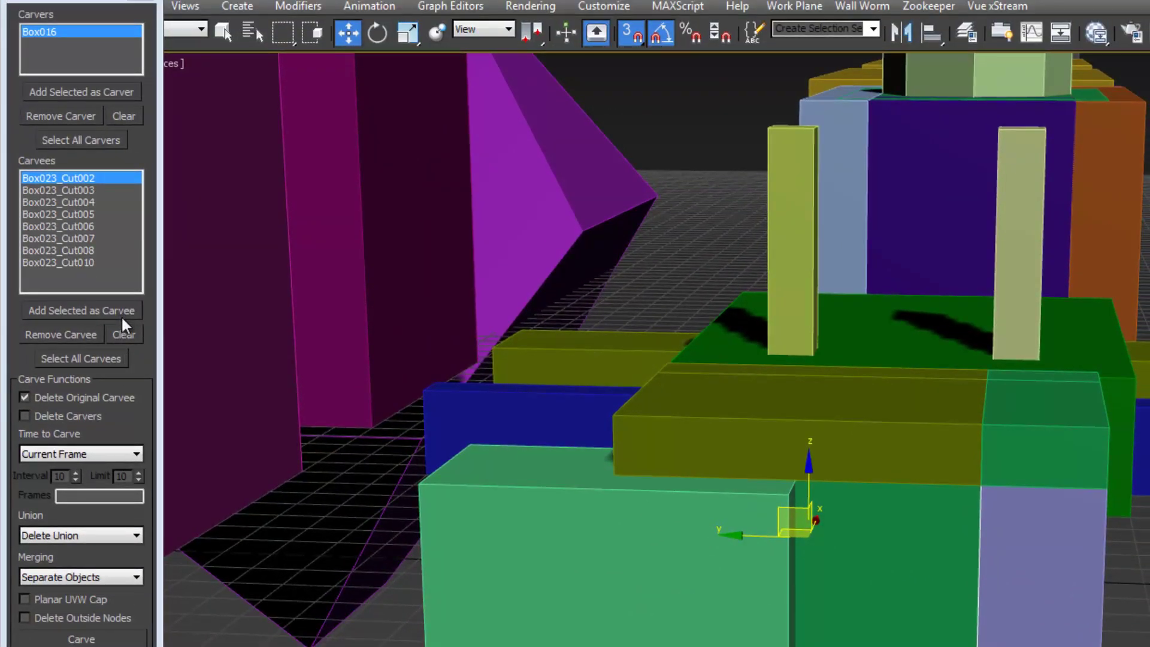
pyautogui.click(124, 333)
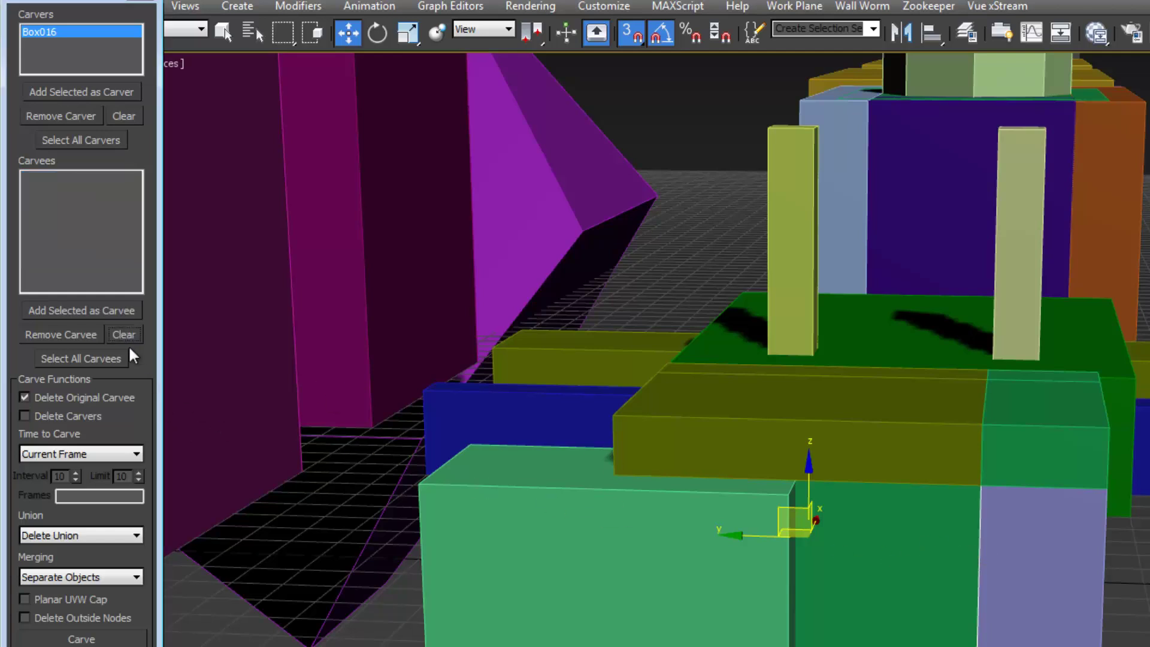
pyautogui.click(92, 317)
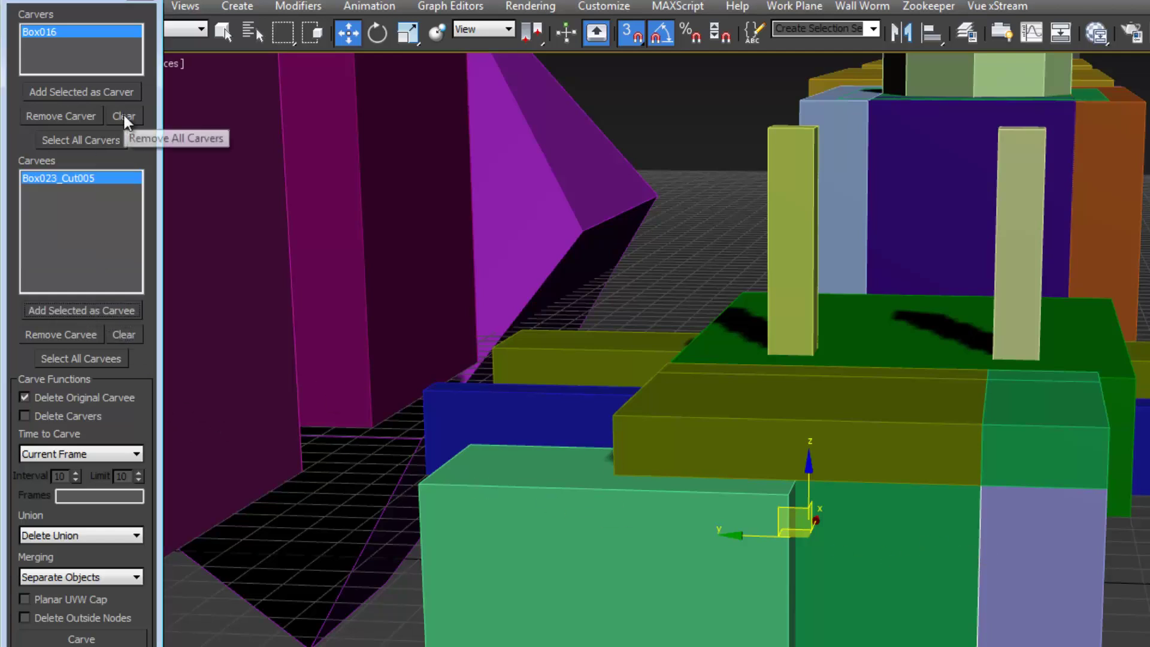
# Clear the old carver and add the light green box as the new carver.
pyautogui.click(124, 116)
pyautogui.click(486, 498)
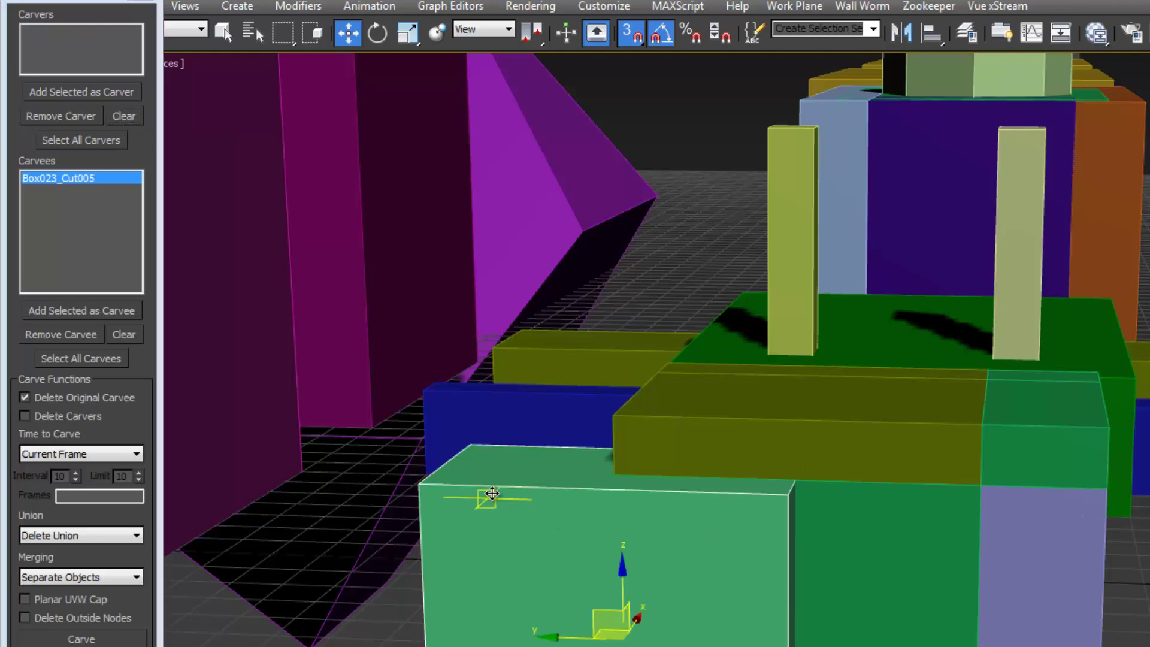
pyautogui.click(93, 94)
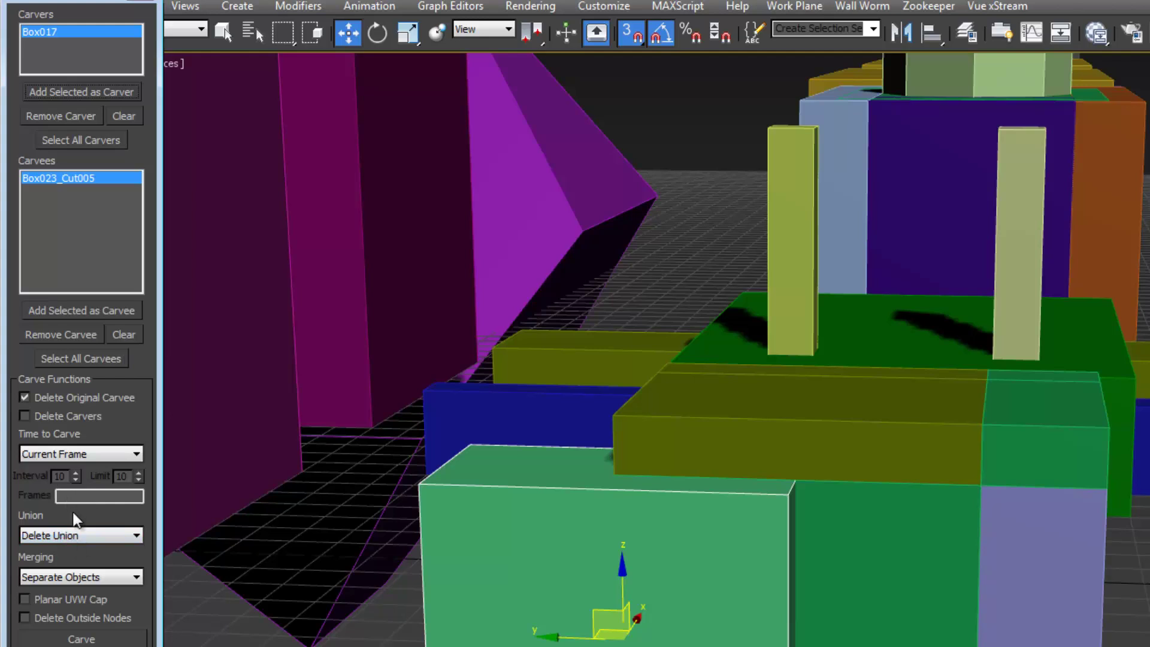
# Enable Delete Carvers and carve the dark green lower piece with the light green box.
pyautogui.click(54, 419)
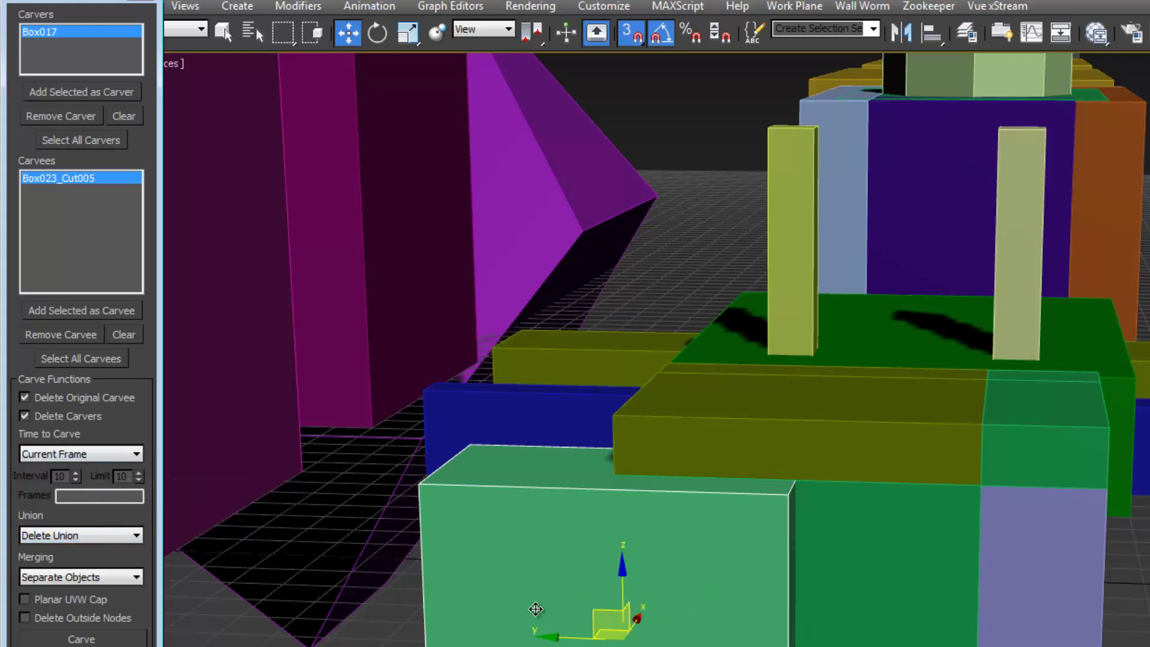
pyautogui.click(102, 639)
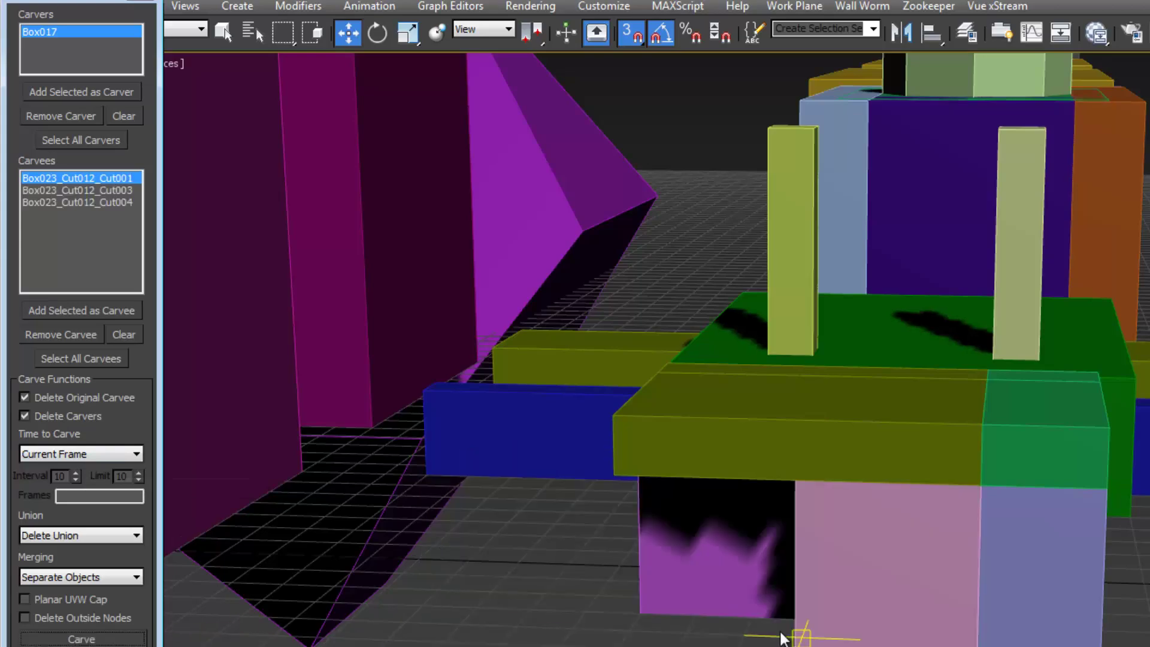
pyautogui.keyDown('alt'); pyautogui.moveTo(782, 638); pyautogui.dragTo(708, 646, button='middle'); pyautogui.keyUp('alt')
pyautogui.moveTo(834, 636); pyautogui.dragTo(680, 557, button='middle')
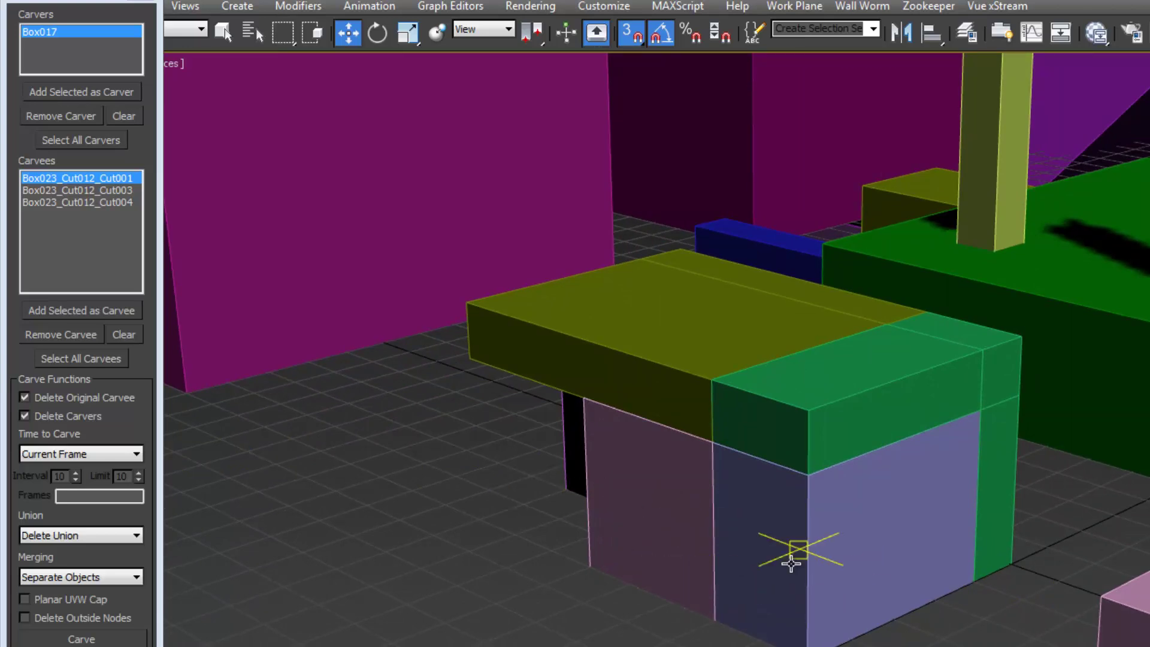
# Select the lavender corner piece and examine the separate blocks around it.
pyautogui.click(788, 558)
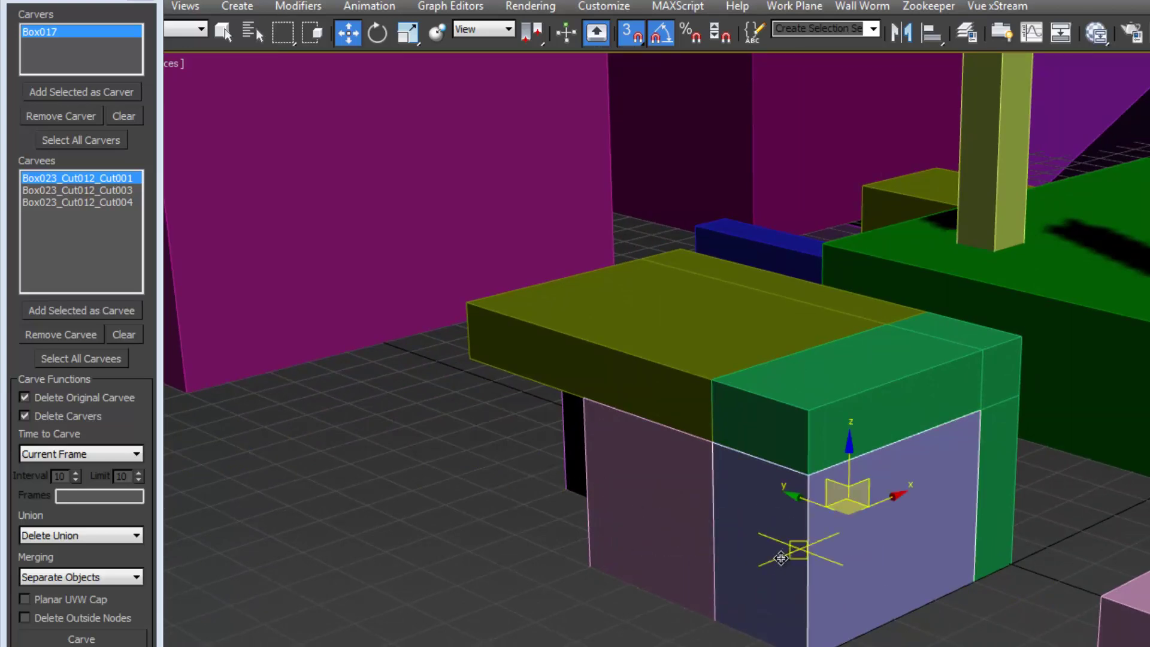
pyautogui.keyDown('alt'); pyautogui.moveTo(780, 558); pyautogui.dragTo(799, 549, button='middle'); pyautogui.keyUp('alt')
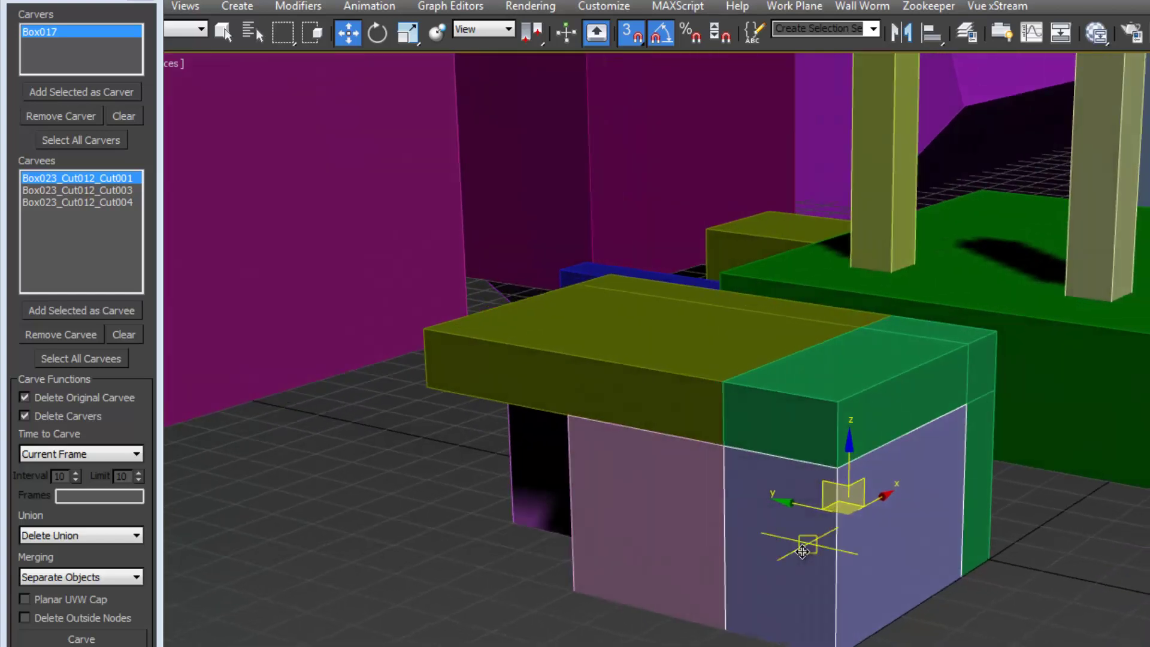
pyautogui.moveTo(922, 553); pyautogui.dragTo(878, 587, button='middle')
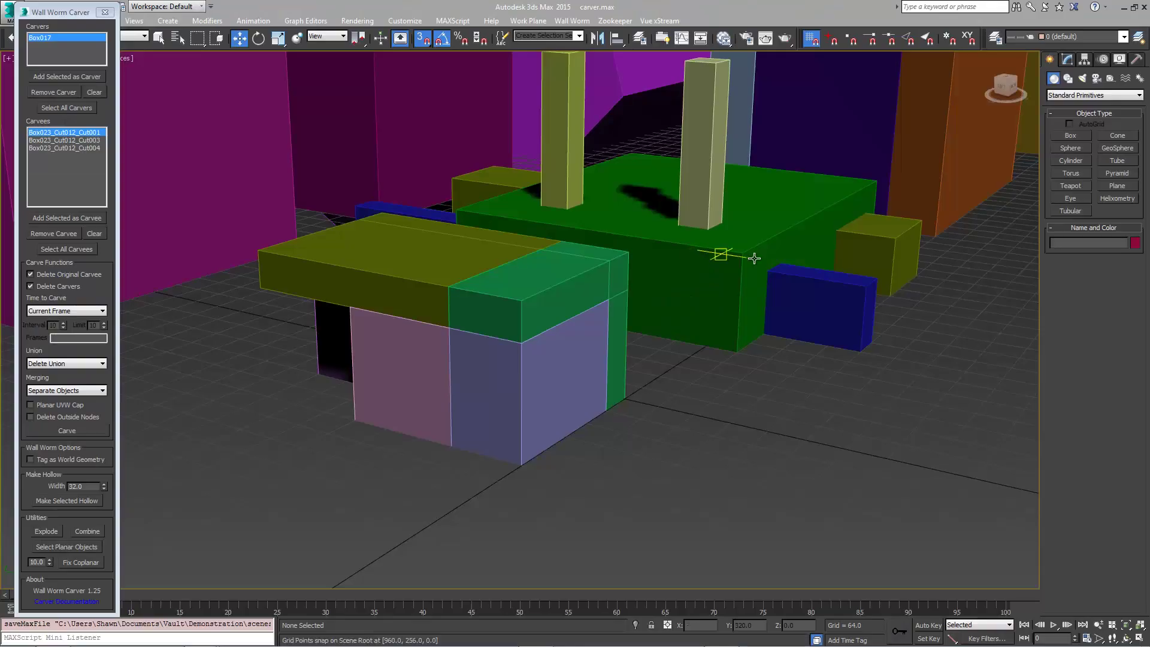
# Clear both the carver and carvee lists and add the large green slab as the carvee.
pyautogui.moveTo(736, 256); pyautogui.dragTo(537, 383, button='middle')
pyautogui.scroll(3, 524, 359)
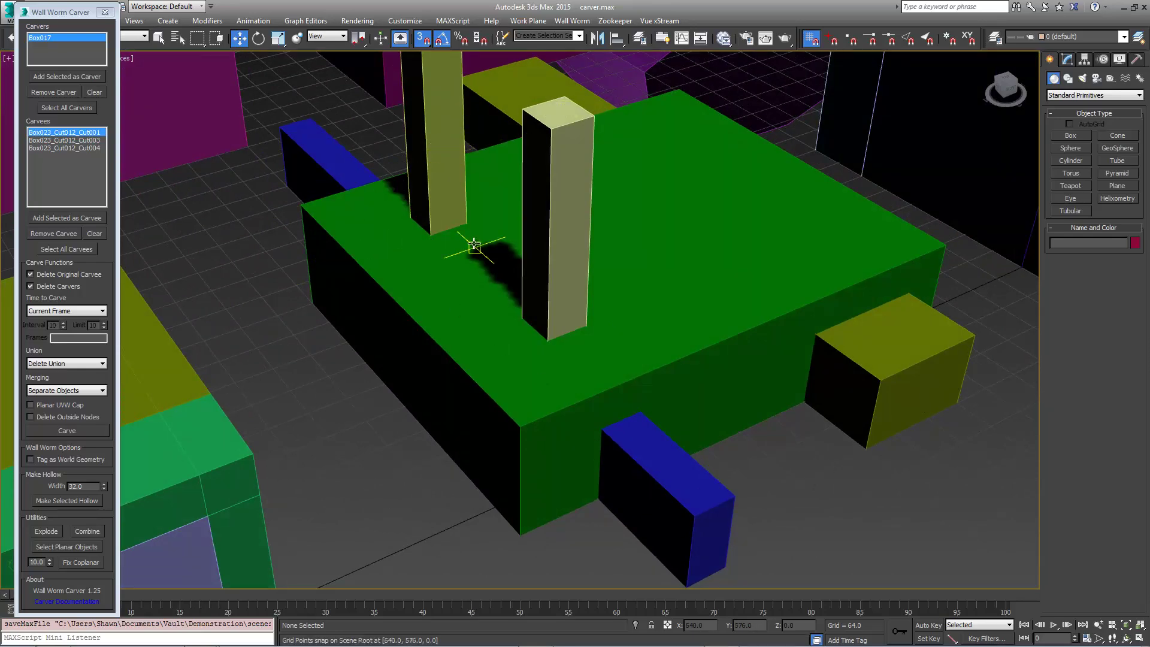
pyautogui.moveTo(519, 278); pyautogui.dragTo(469, 323, button='middle')
pyautogui.moveTo(533, 430); pyautogui.dragTo(540, 405, button='middle')
pyautogui.click(94, 92)
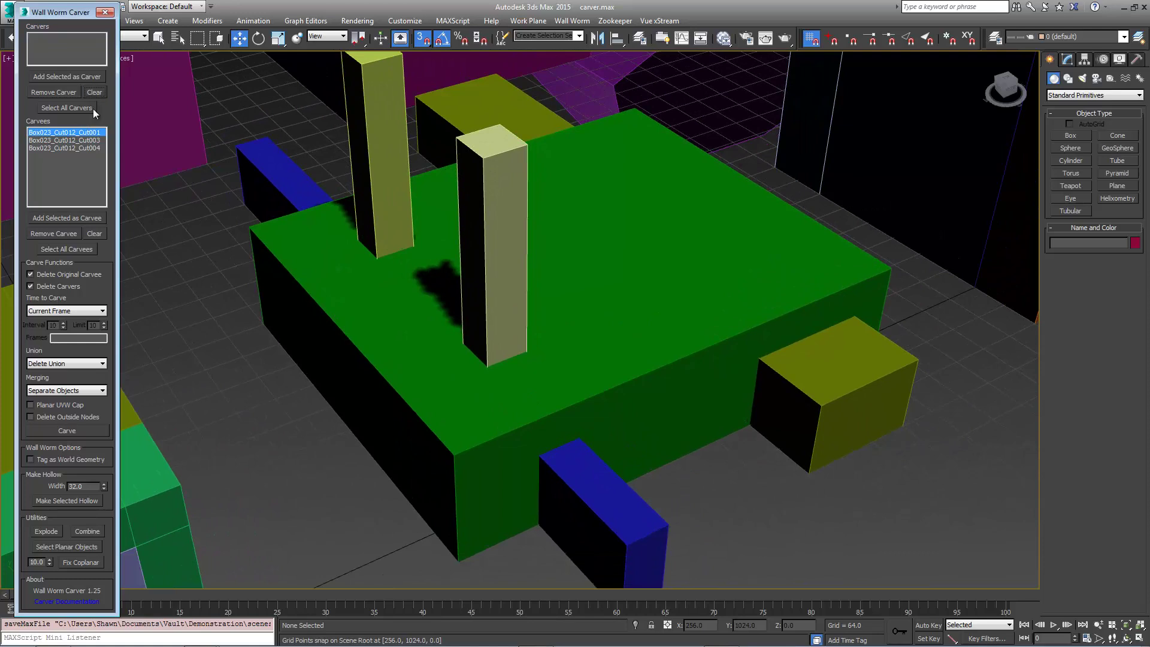
pyautogui.click(97, 236)
pyautogui.keyDown('alt'); pyautogui.moveTo(377, 314); pyautogui.dragTo(382, 306, button='middle'); pyautogui.keyUp('alt')
pyautogui.click(681, 322)
pyautogui.click(71, 220)
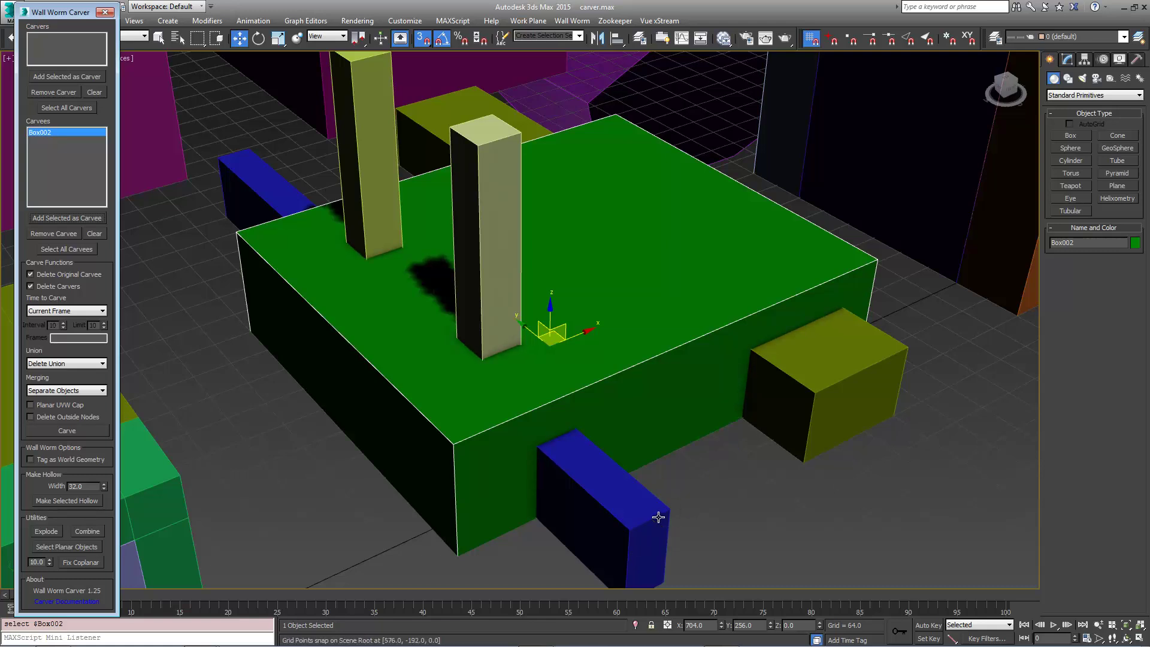
# Select the blue bar, the olive bar and the two tall posts crossing the green slab and add them as carvers.
pyautogui.click(641, 527)
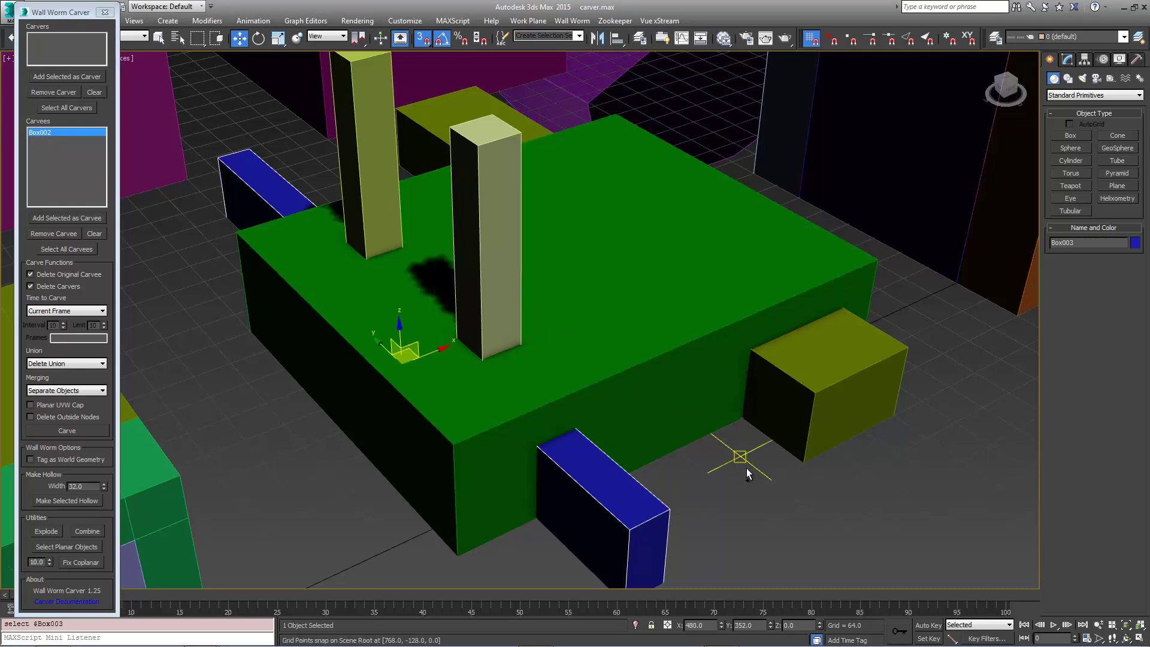
pyautogui.press('g')
pyautogui.keyDown('ctrl'); pyautogui.click(829, 378); pyautogui.keyUp('ctrl')
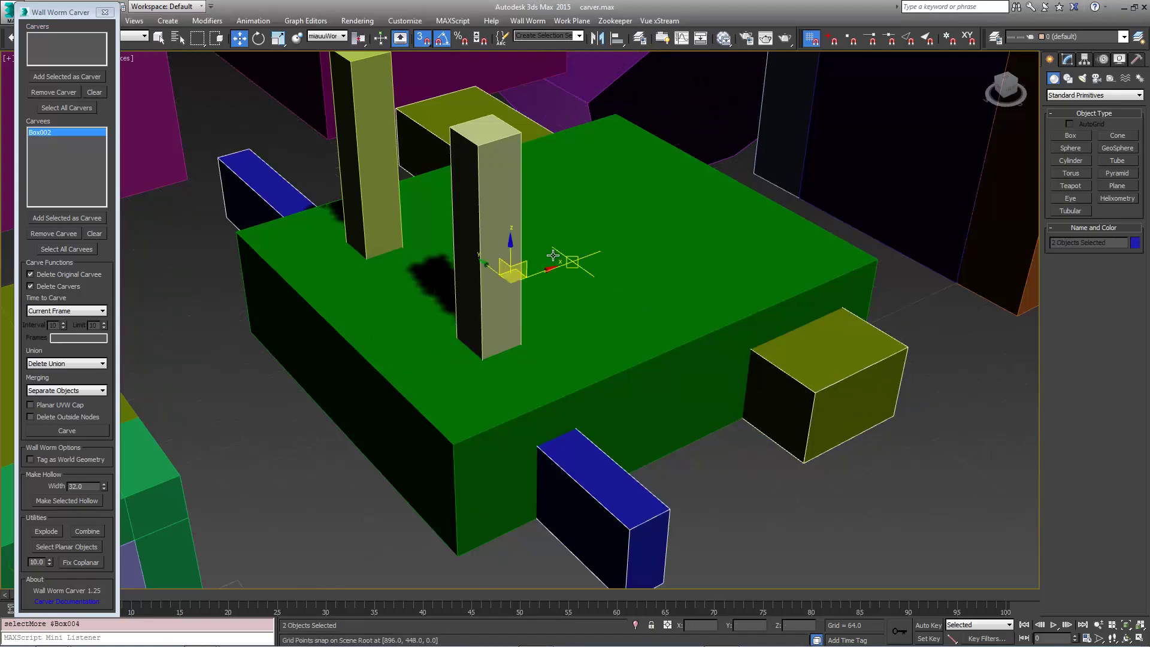
pyautogui.keyDown('ctrl'); pyautogui.click(345, 216); pyautogui.keyUp('ctrl')
pyautogui.keyDown('ctrl'); pyautogui.click(470, 287); pyautogui.keyUp('ctrl')
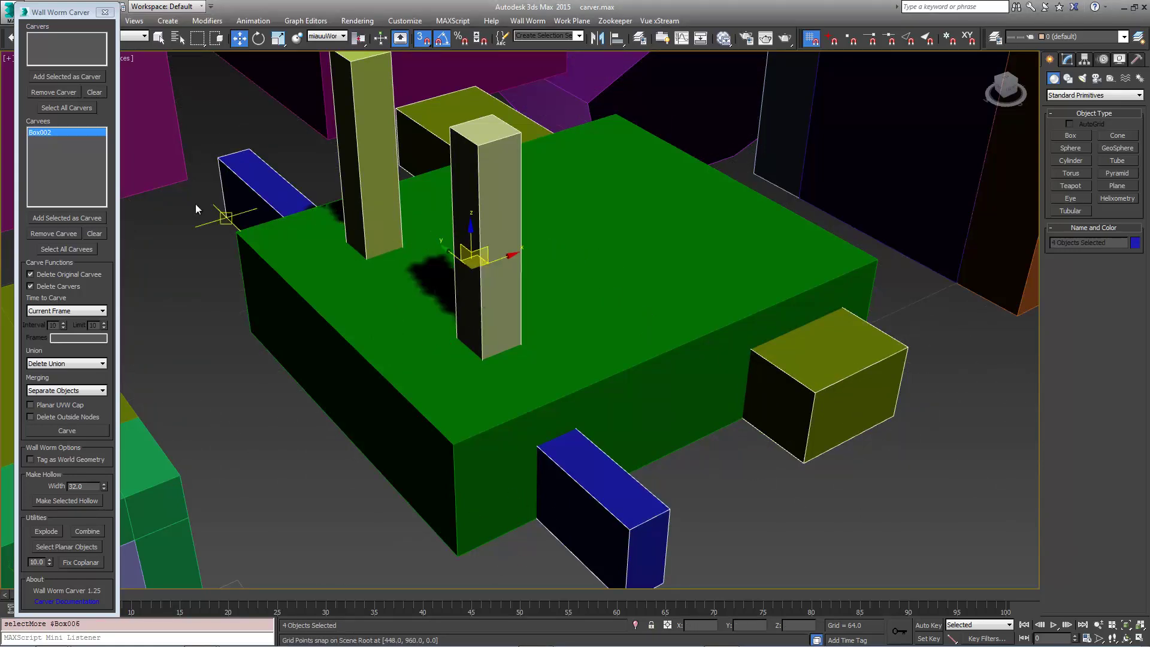
pyautogui.click(77, 75)
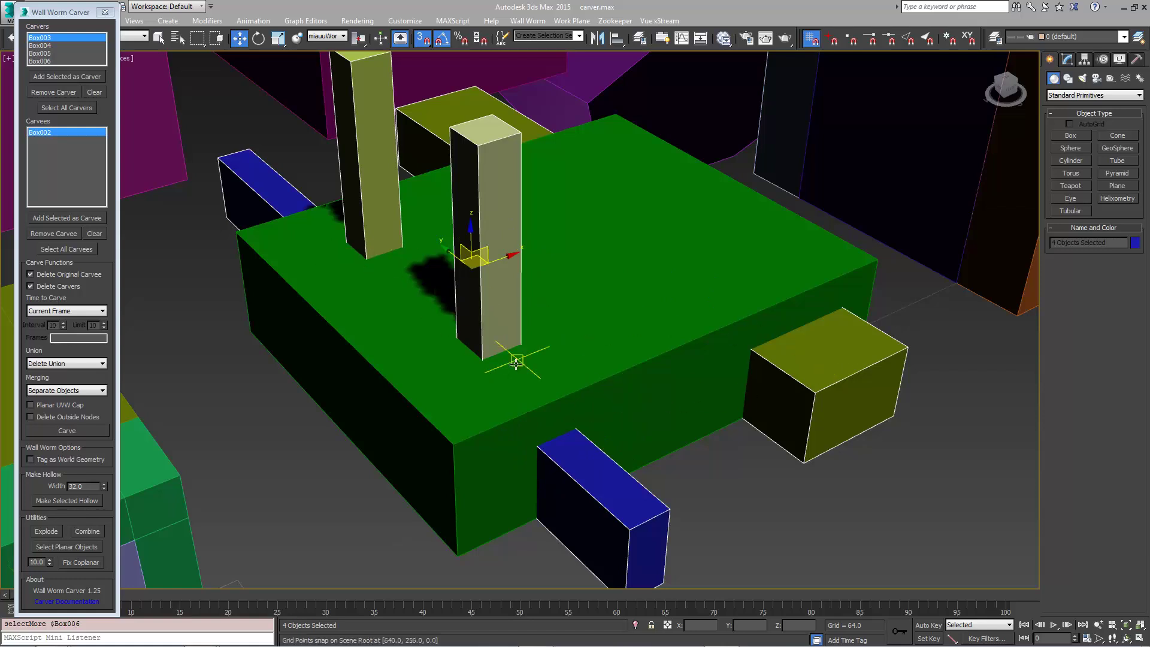
# Go through the individual entries in the carver list to check which object each one refers to.
pyautogui.click(41, 47)
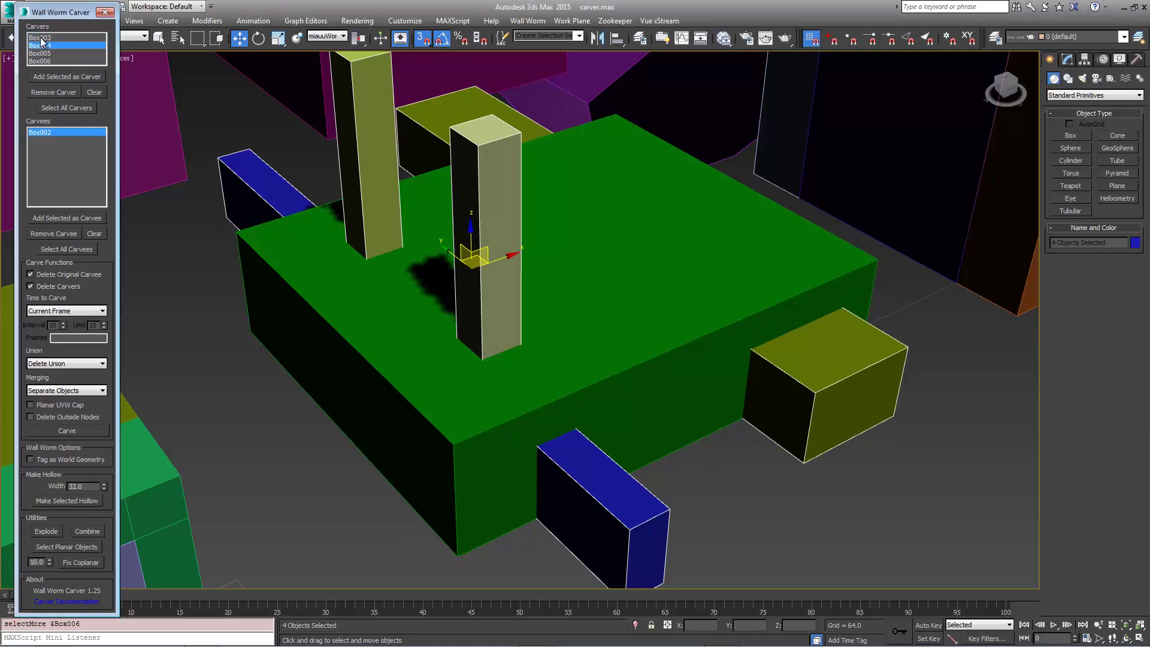
pyautogui.click(40, 39)
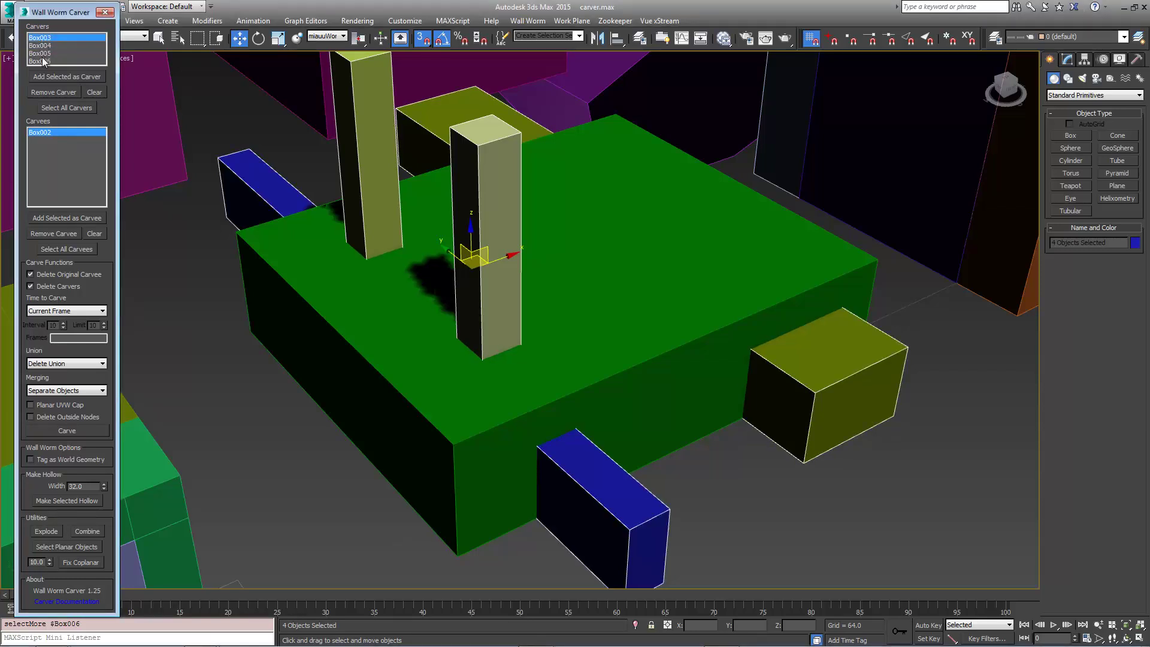
pyautogui.click(40, 61)
pyautogui.click(41, 54)
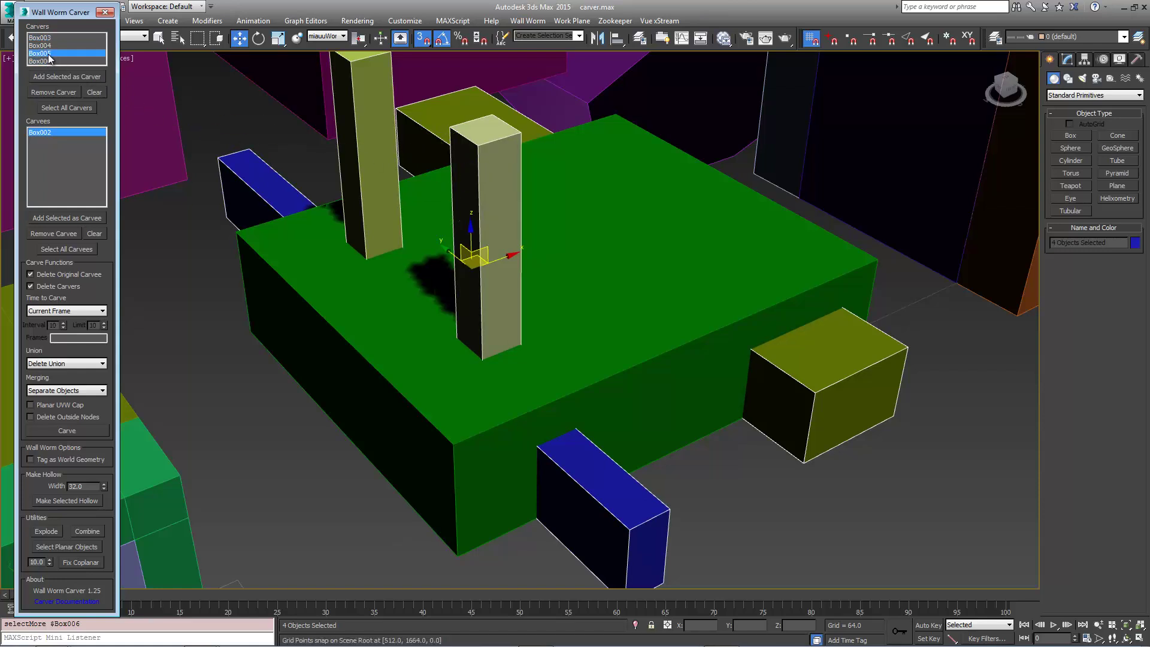
pyautogui.click(41, 45)
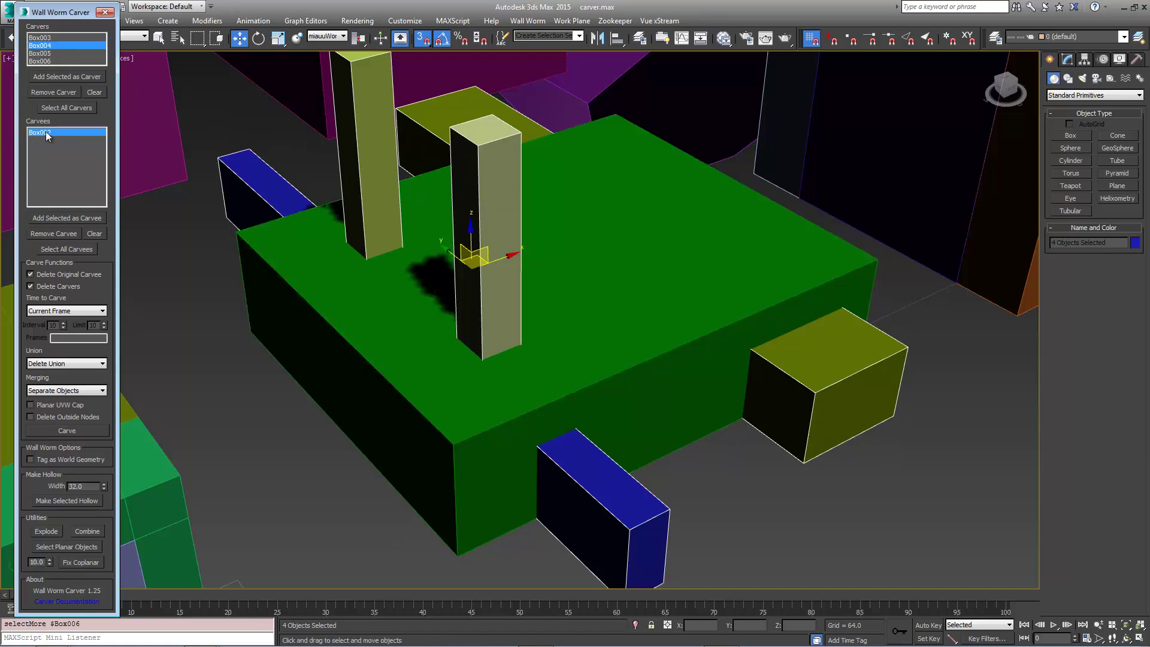
pyautogui.click(40, 53)
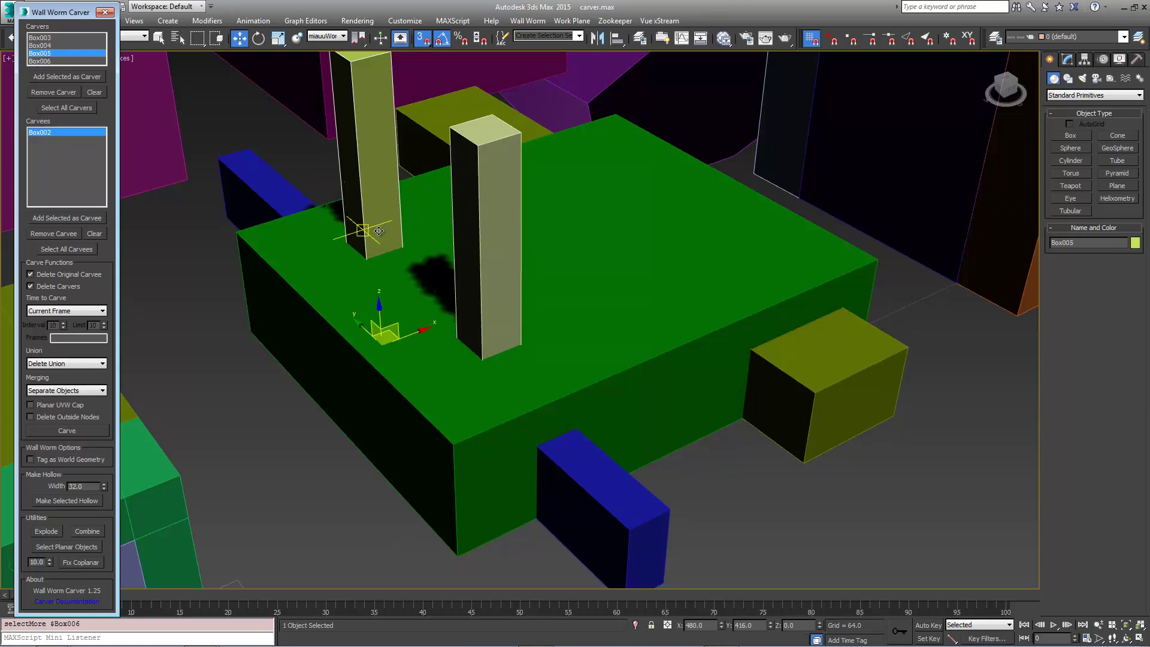
pyautogui.click(39, 37)
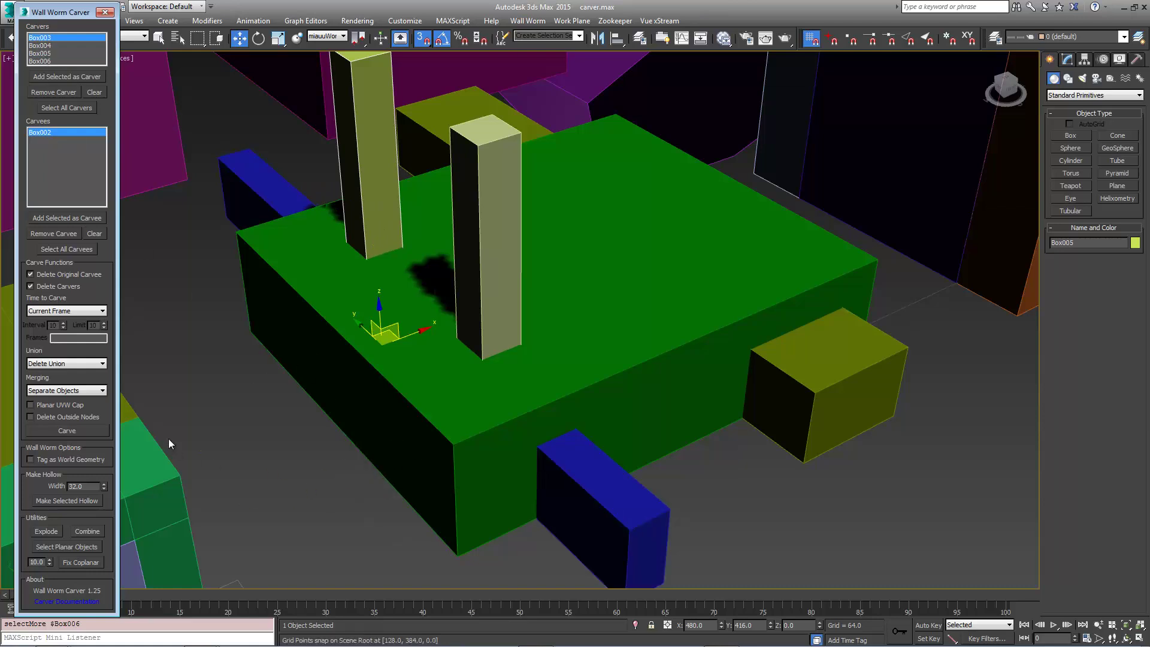
# Carve the green slab with the four listed carvers using Delete Union and Separate Objects, and save the scene.
pyautogui.click(67, 428)
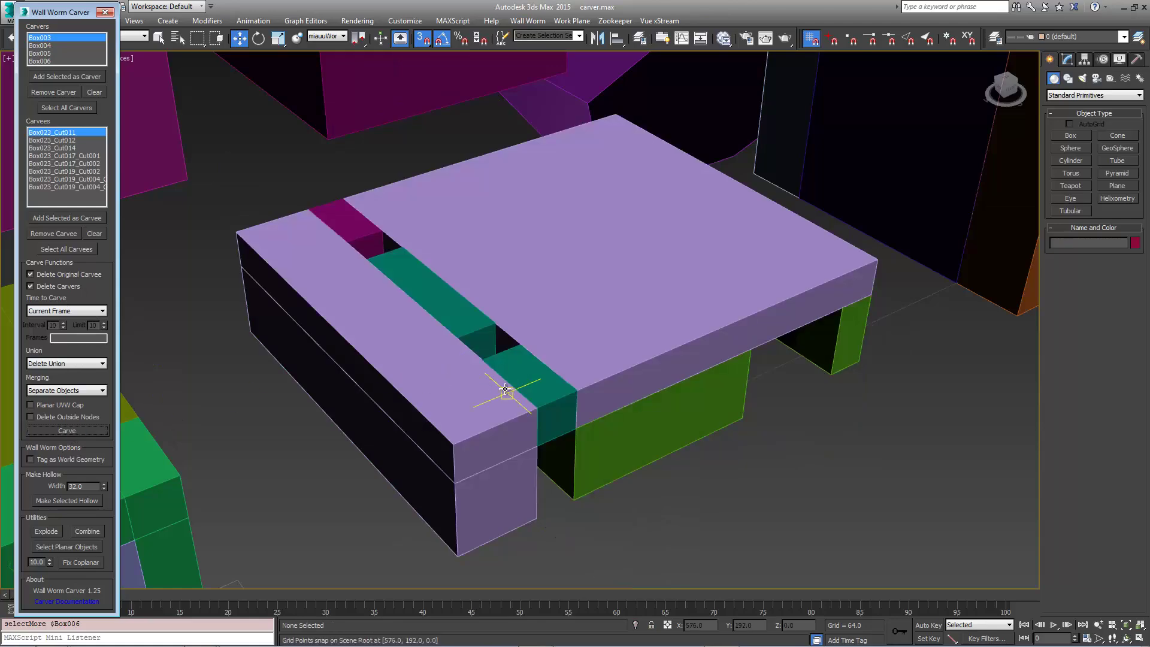
pyautogui.keyDown('alt'); pyautogui.moveTo(527, 396); pyautogui.dragTo(544, 416, button='middle'); pyautogui.keyUp('alt')
pyautogui.hotkey('ctrl', 's')
# Clear both the carver and carvee lists and add the green box beneath the octagonal cylinder as the carvee.
pyautogui.moveTo(965, 223); pyautogui.dragTo(557, 484, button='middle')
pyautogui.moveTo(765, 311)
pyautogui.mouseDown(button='middle')
pyautogui.moveTo(644, 379)
pyautogui.moveTo(590, 427)
pyautogui.mouseUp(button='middle')
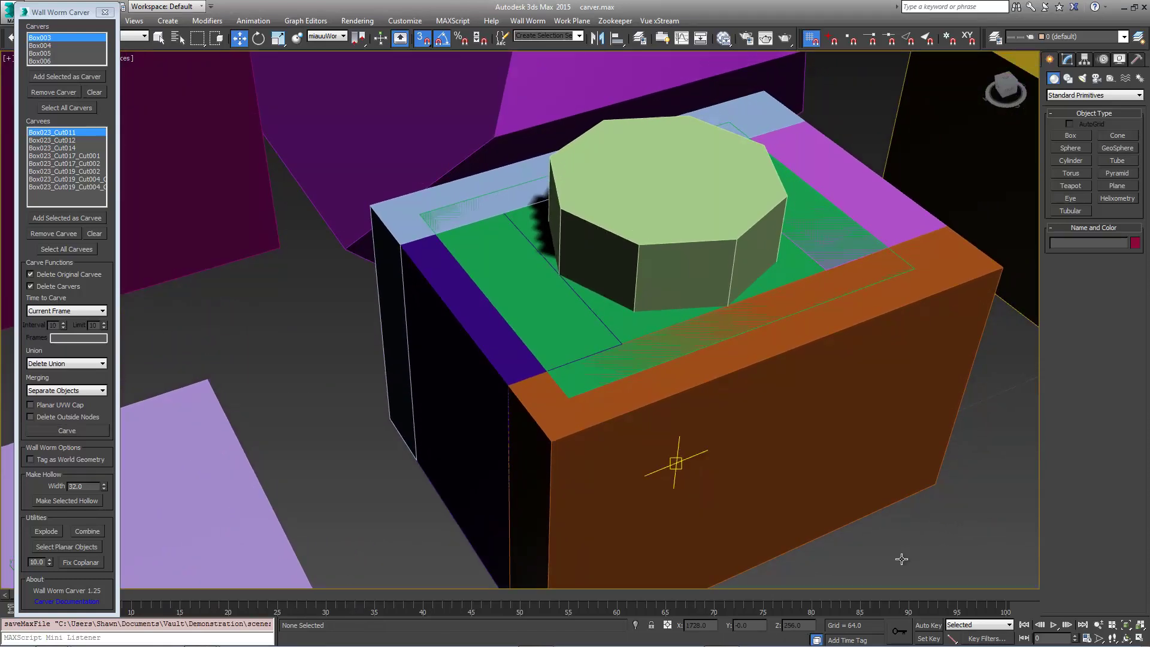
pyautogui.click(932, 537)
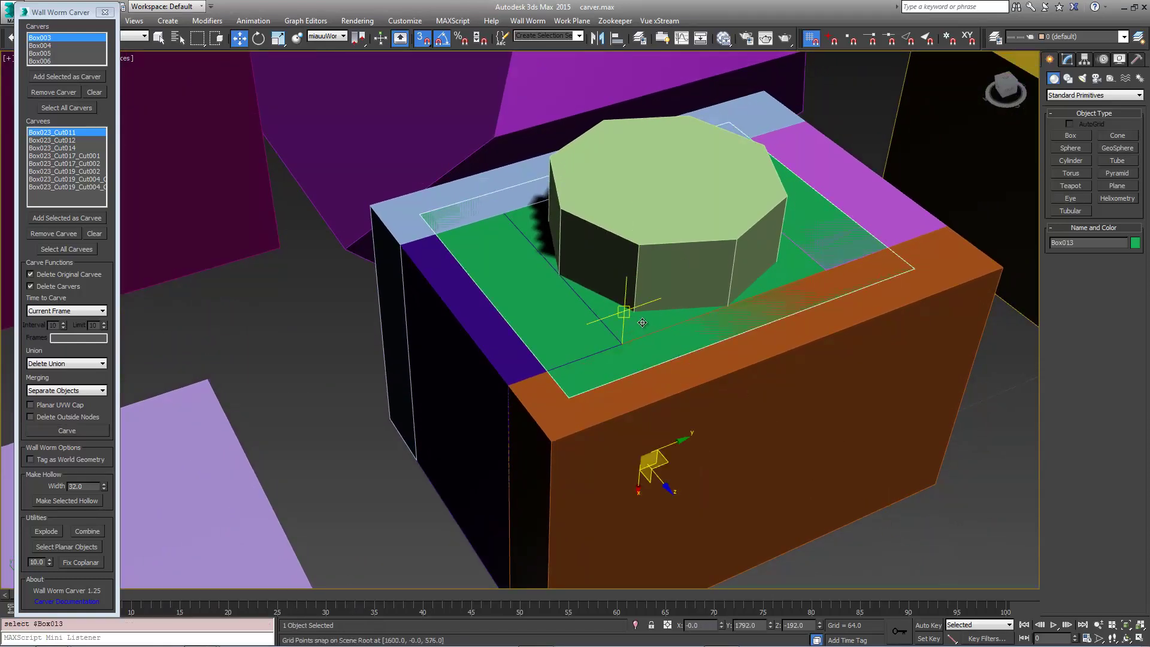
pyautogui.click(94, 234)
pyautogui.click(97, 93)
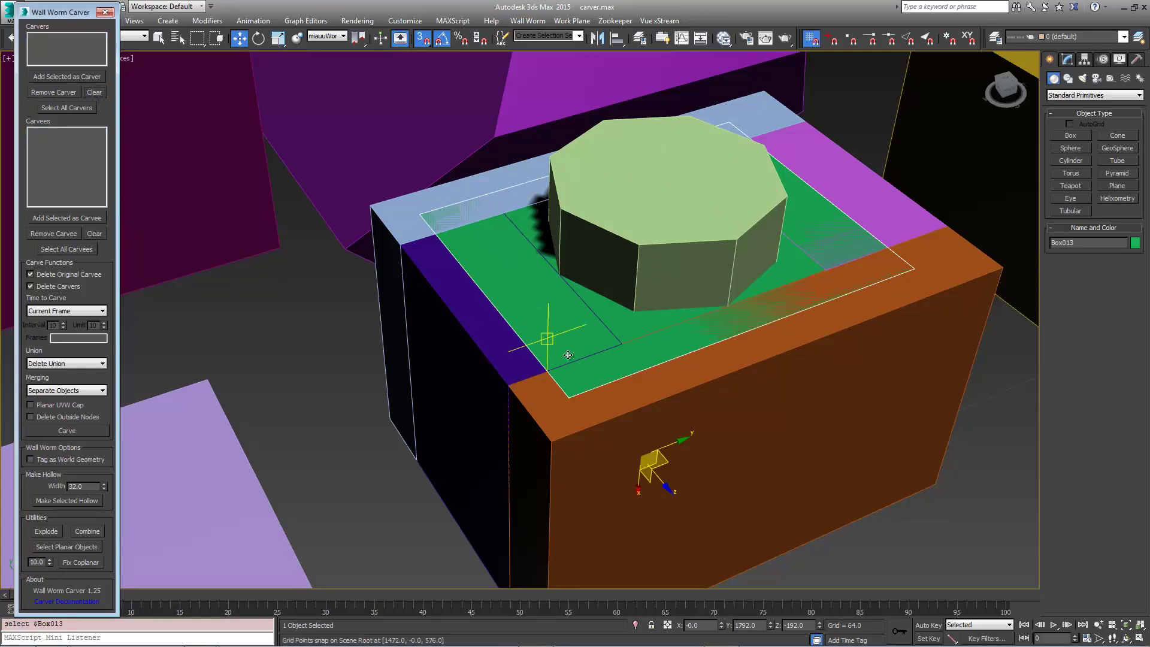
pyautogui.click(79, 218)
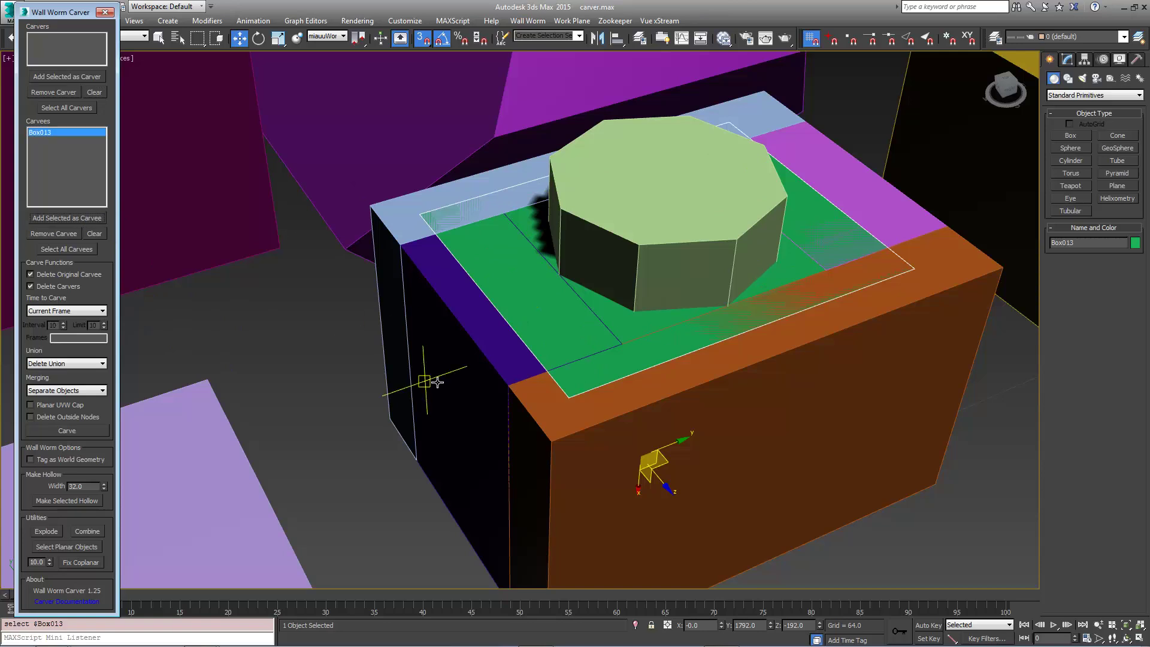
# Add the four boxes framing the green box and the octagonal cylinder as carvers, and carve the green box.
pyautogui.click(557, 421)
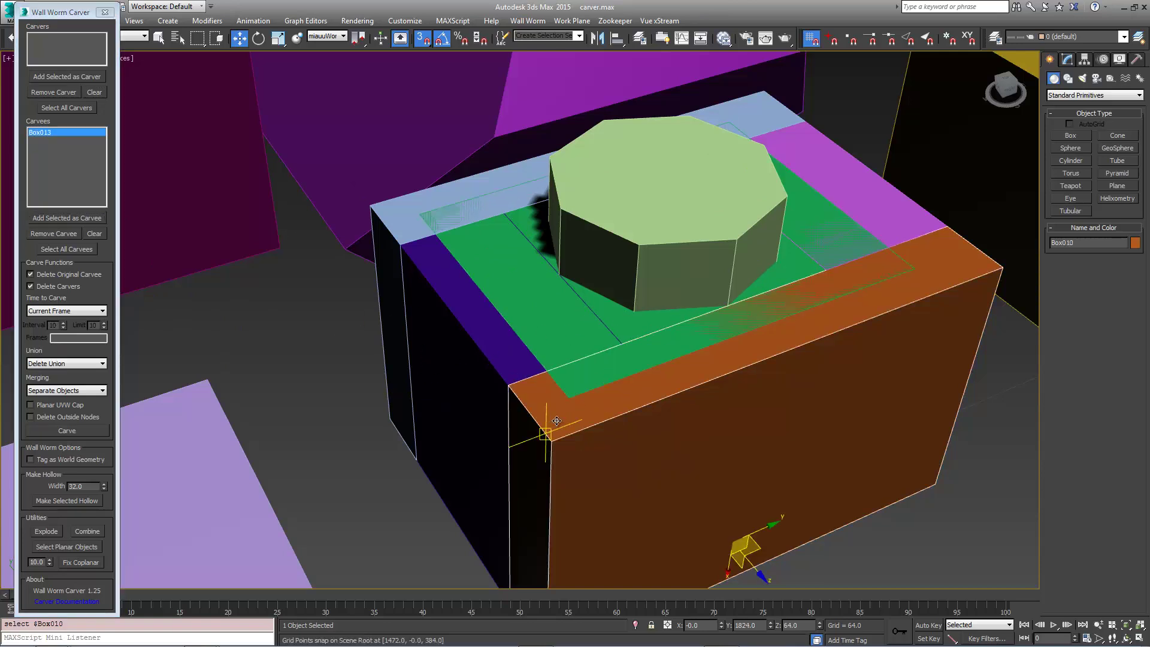
pyautogui.keyDown('ctrl'); pyautogui.click(394, 222); pyautogui.keyUp('ctrl')
pyautogui.keyDown('ctrl'); pyautogui.click(461, 298); pyautogui.keyUp('ctrl')
pyautogui.keyDown('ctrl'); pyautogui.click(885, 204); pyautogui.keyUp('ctrl')
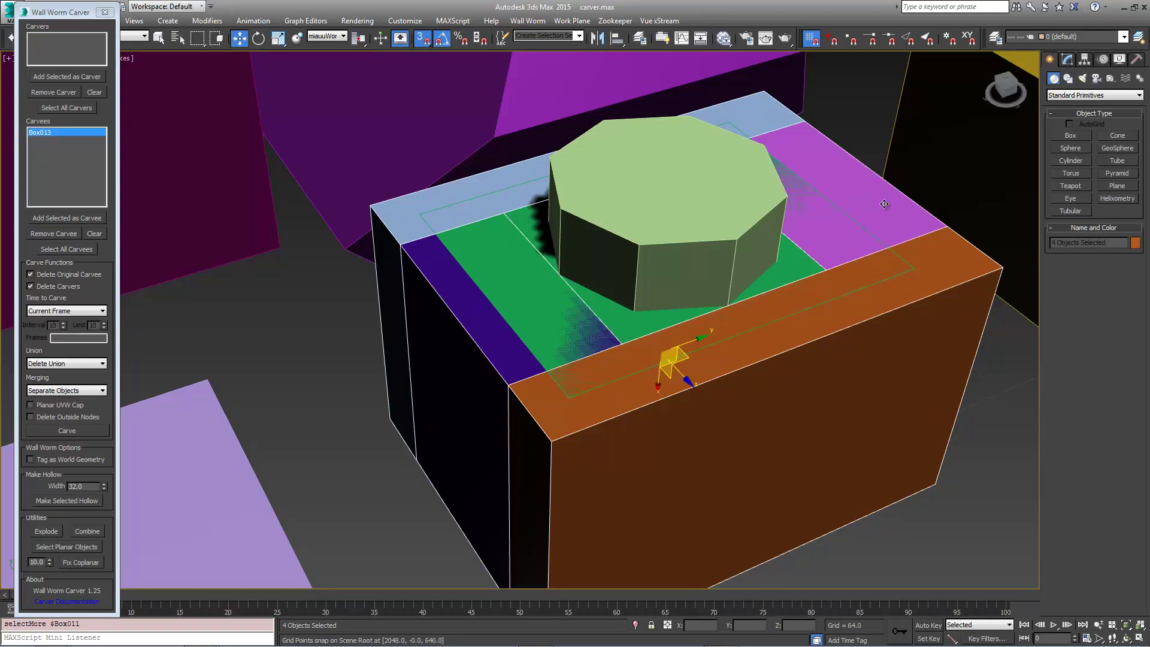
pyautogui.keyDown('ctrl'); pyautogui.click(676, 187); pyautogui.keyUp('ctrl')
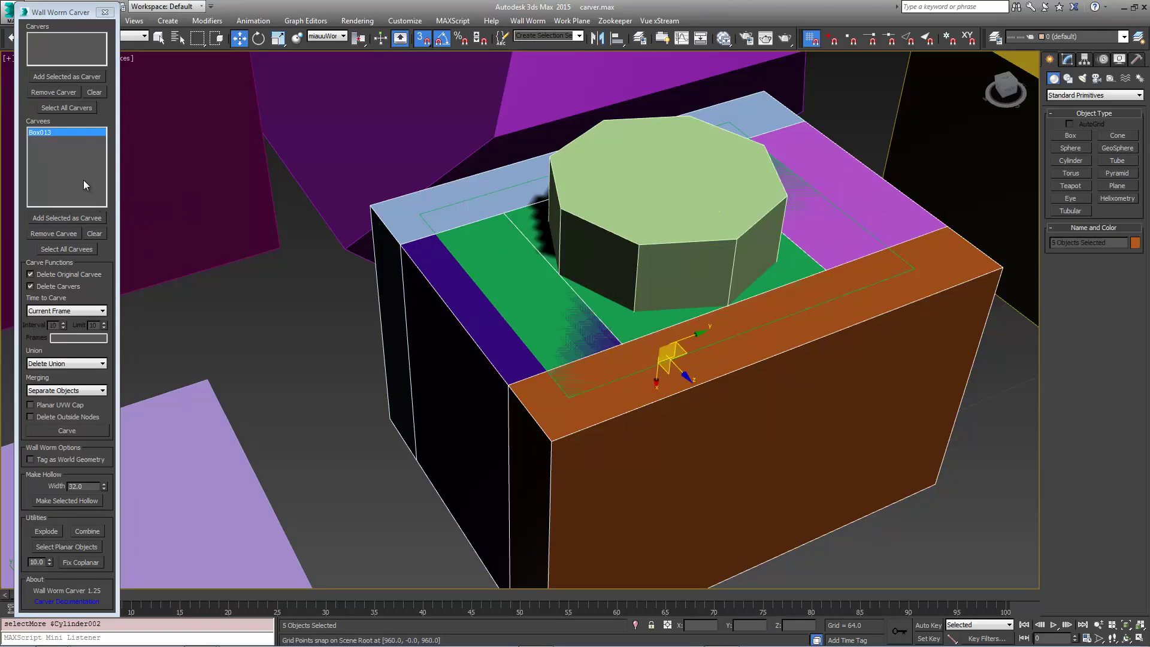
pyautogui.click(70, 77)
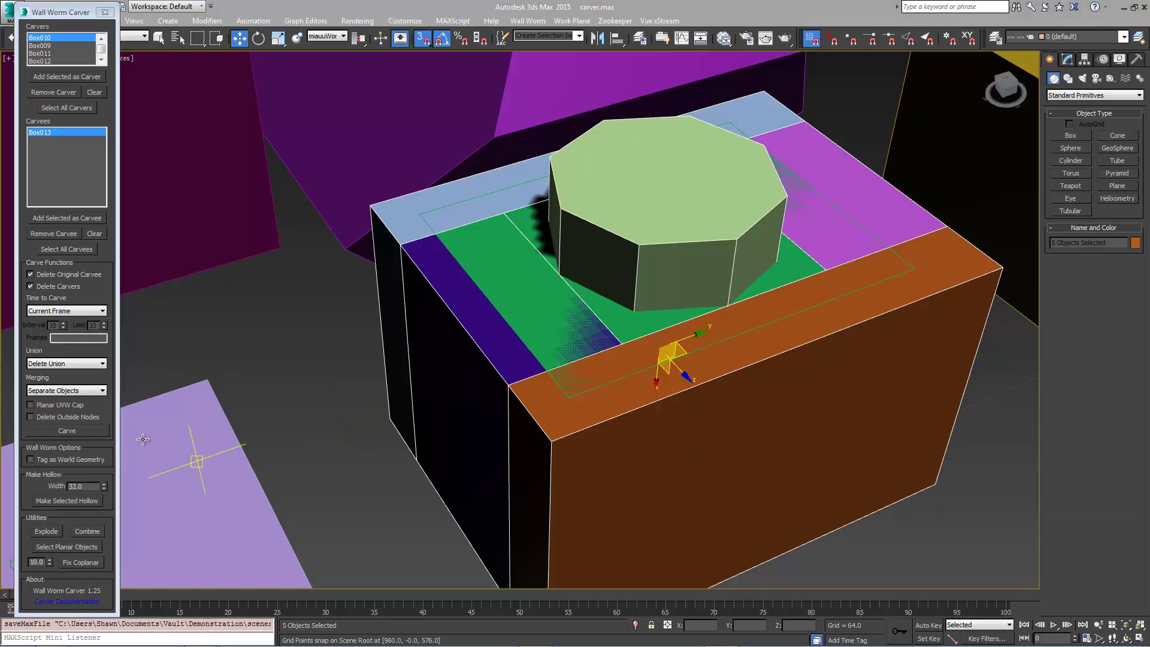
pyautogui.click(64, 434)
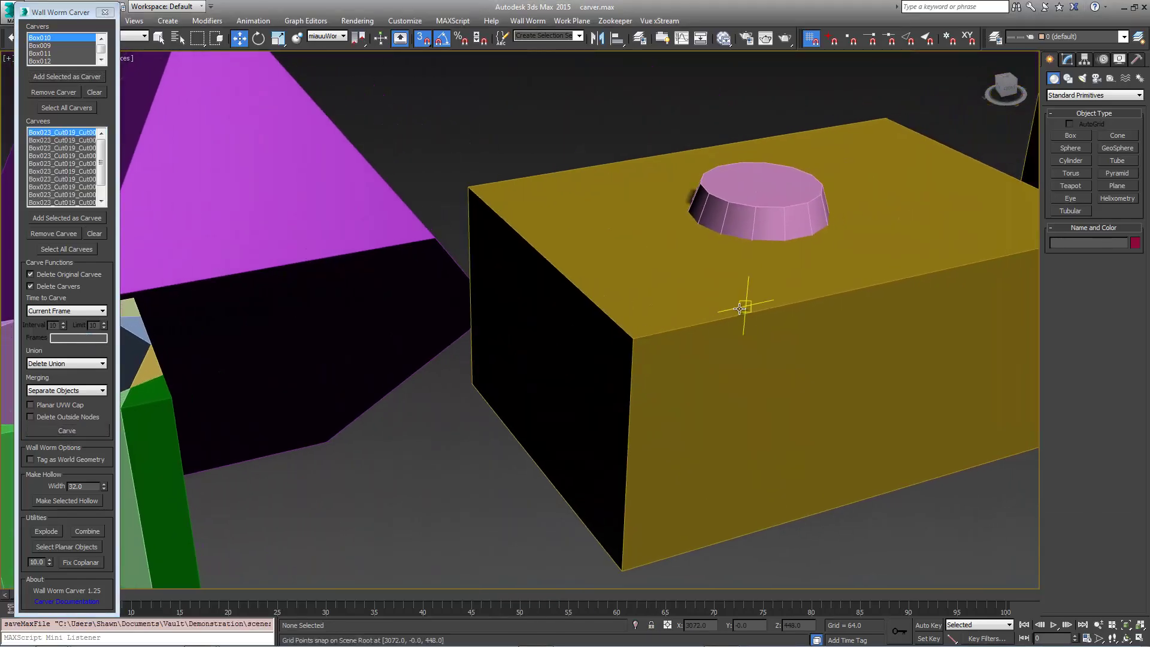
# Clear both lists and add the pink cone in the nearer yellow box as the carver.
pyautogui.scroll(-4, 739, 308)
pyautogui.moveTo(740, 309); pyautogui.dragTo(653, 371, button='middle')
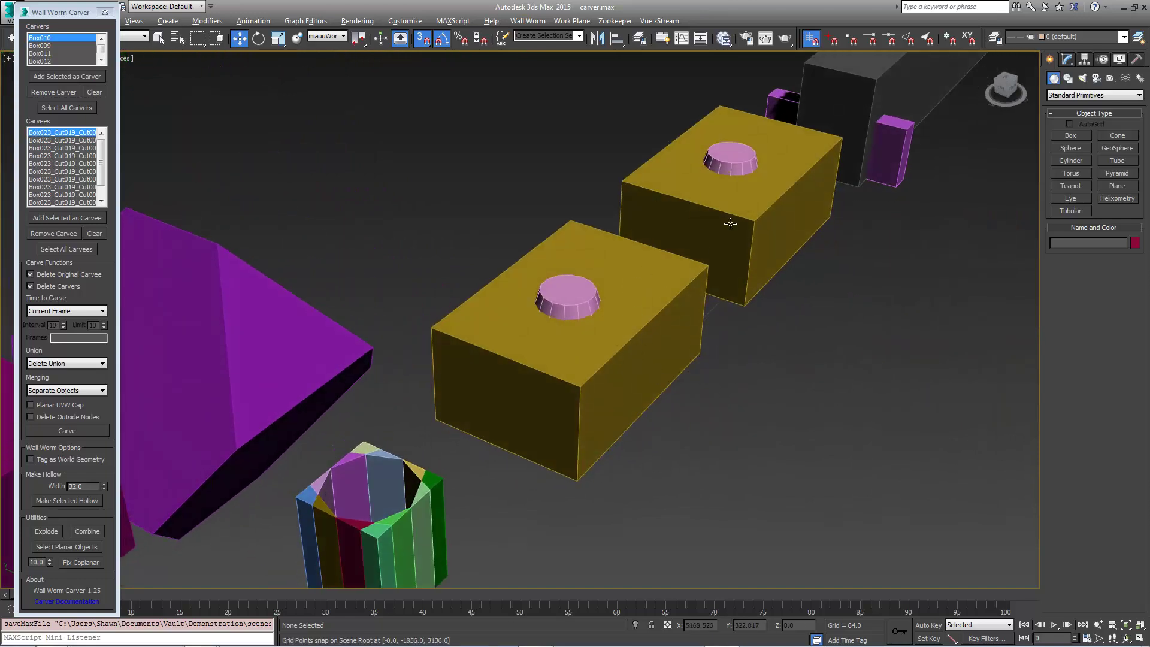
pyautogui.keyDown('alt'); pyautogui.moveTo(730, 223); pyautogui.dragTo(644, 270, button='middle'); pyautogui.keyUp('alt')
pyautogui.scroll(3, 658, 300)
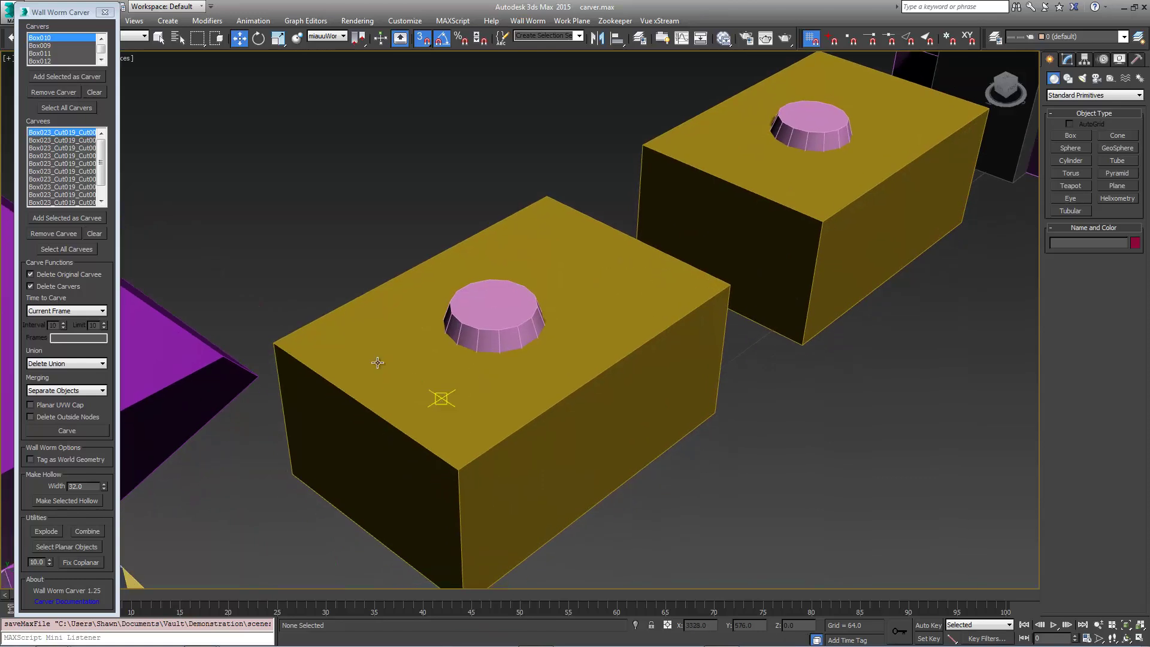
pyautogui.click(91, 233)
pyautogui.click(94, 91)
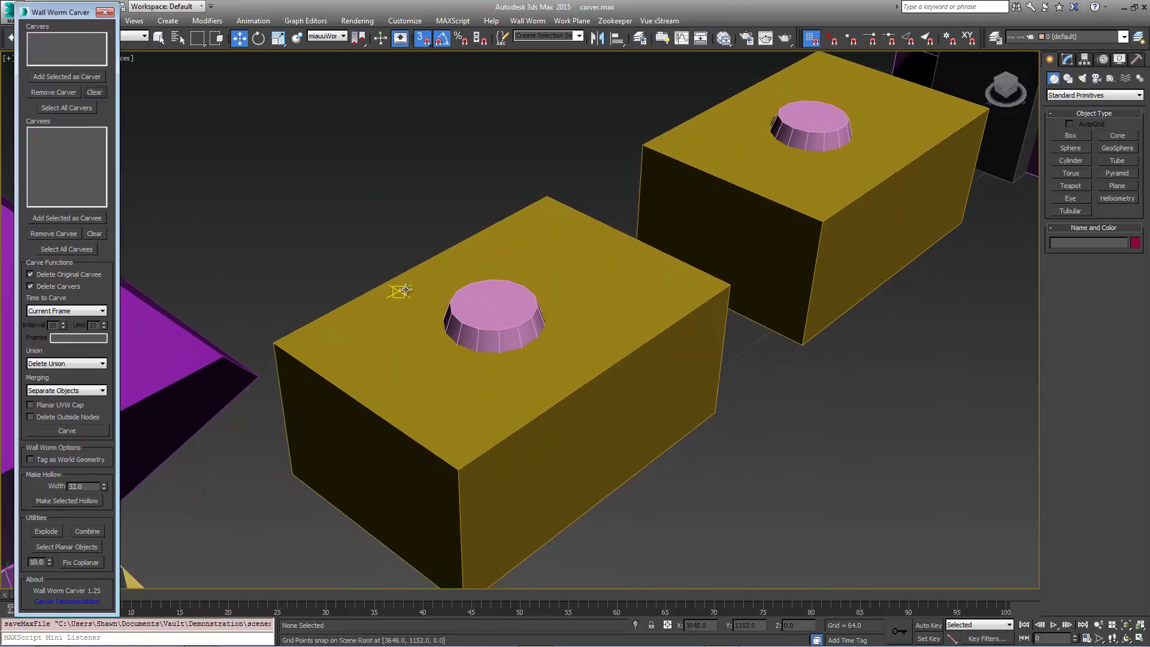
pyautogui.click(492, 312)
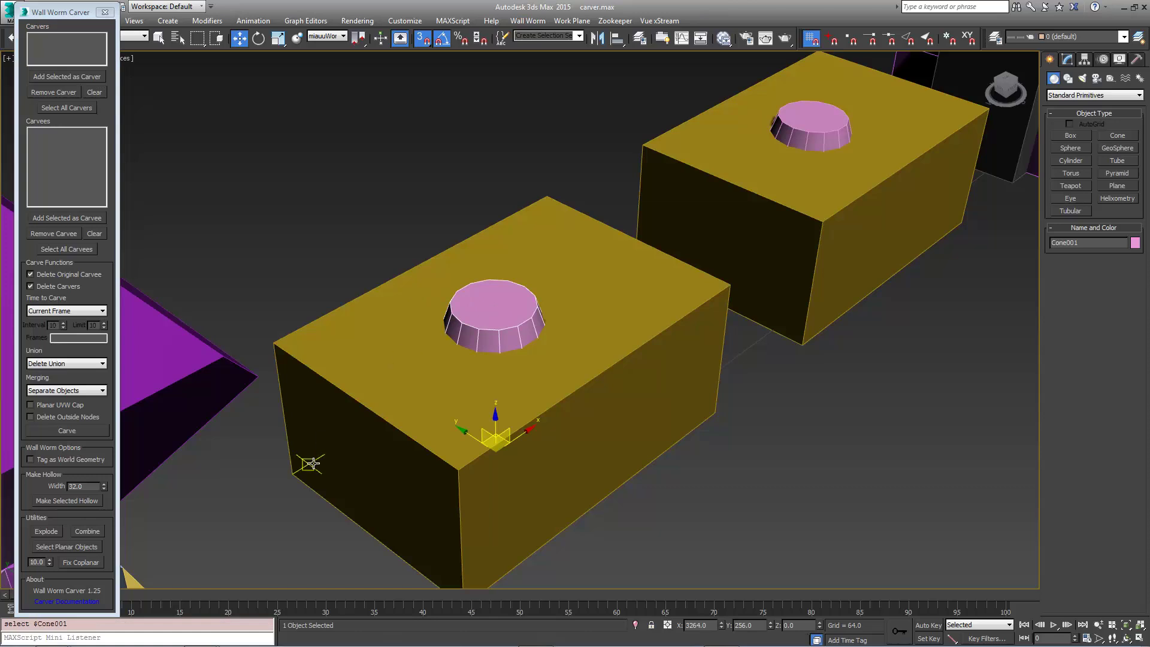
pyautogui.click(70, 78)
# Add the nearer yellow box as the carvee and carve it with the cone.
pyautogui.click(329, 345)
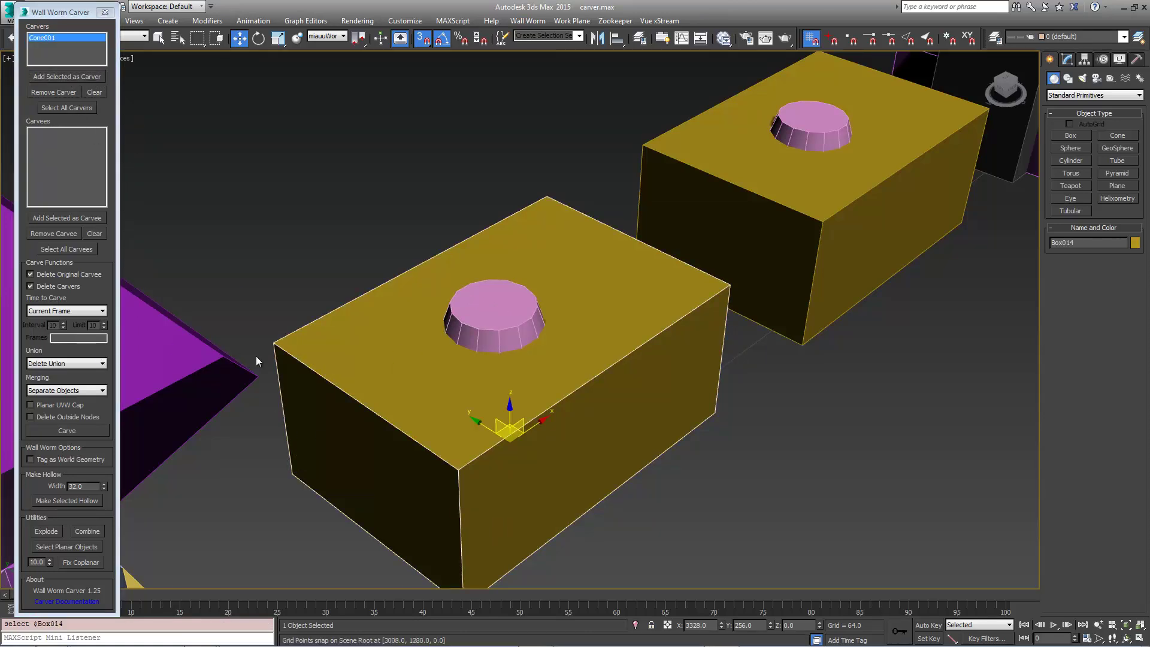
pyautogui.click(89, 219)
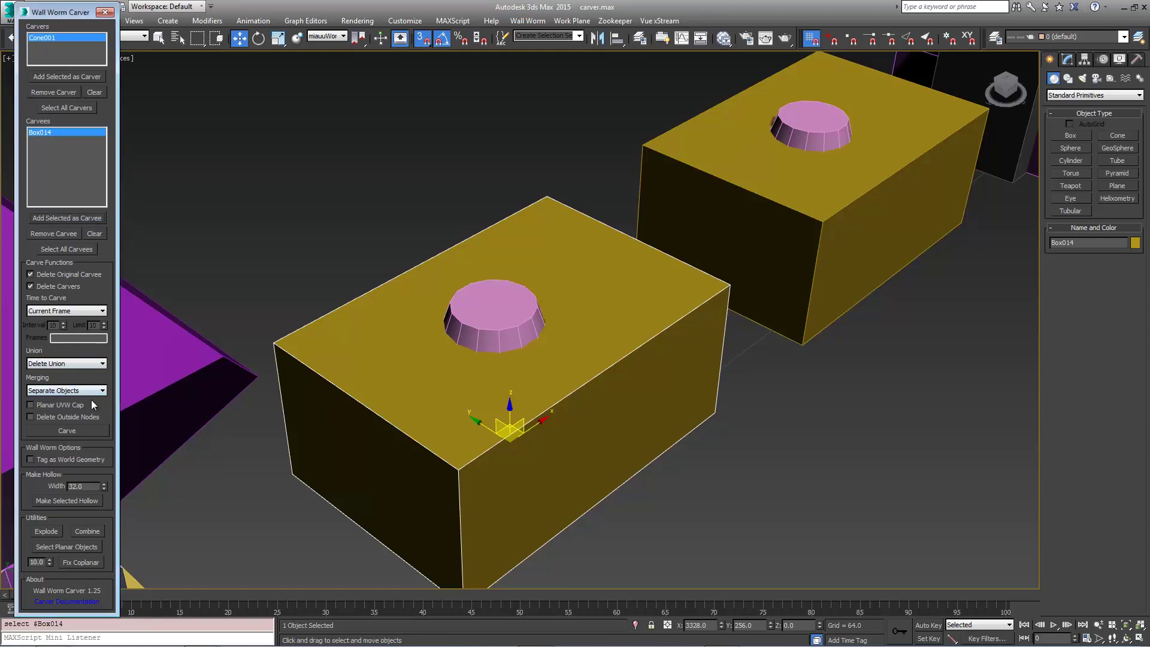
pyautogui.click(85, 429)
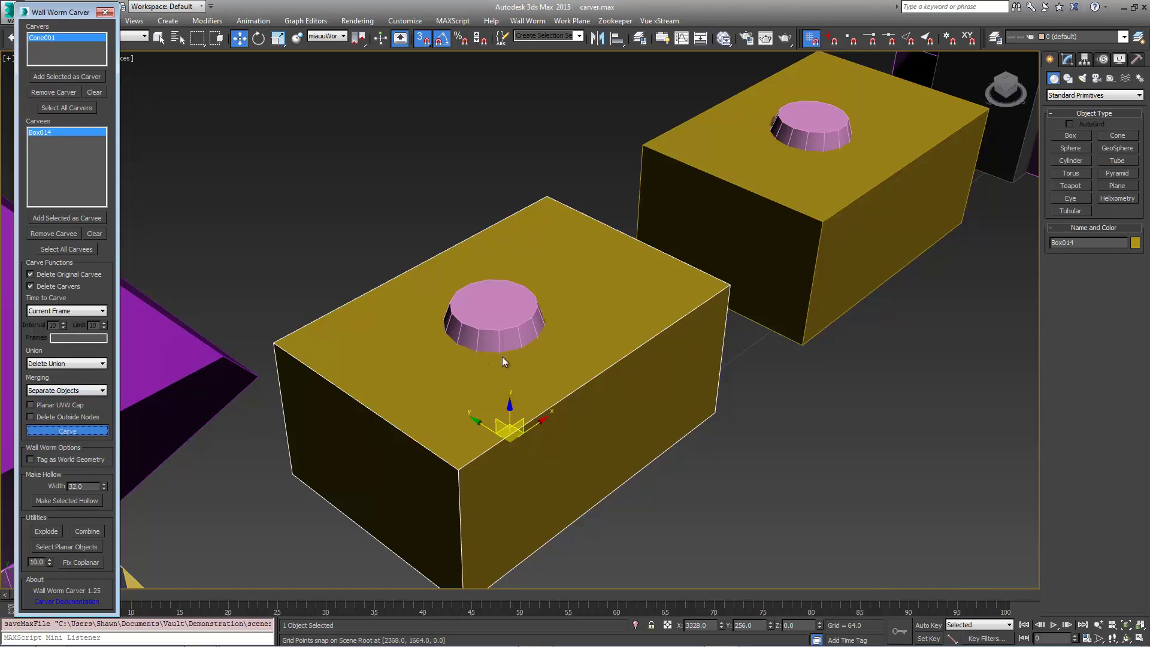
pyautogui.keyDown('alt'); pyautogui.moveTo(540, 420); pyautogui.dragTo(489, 432, button='middle'); pyautogui.keyUp('alt')
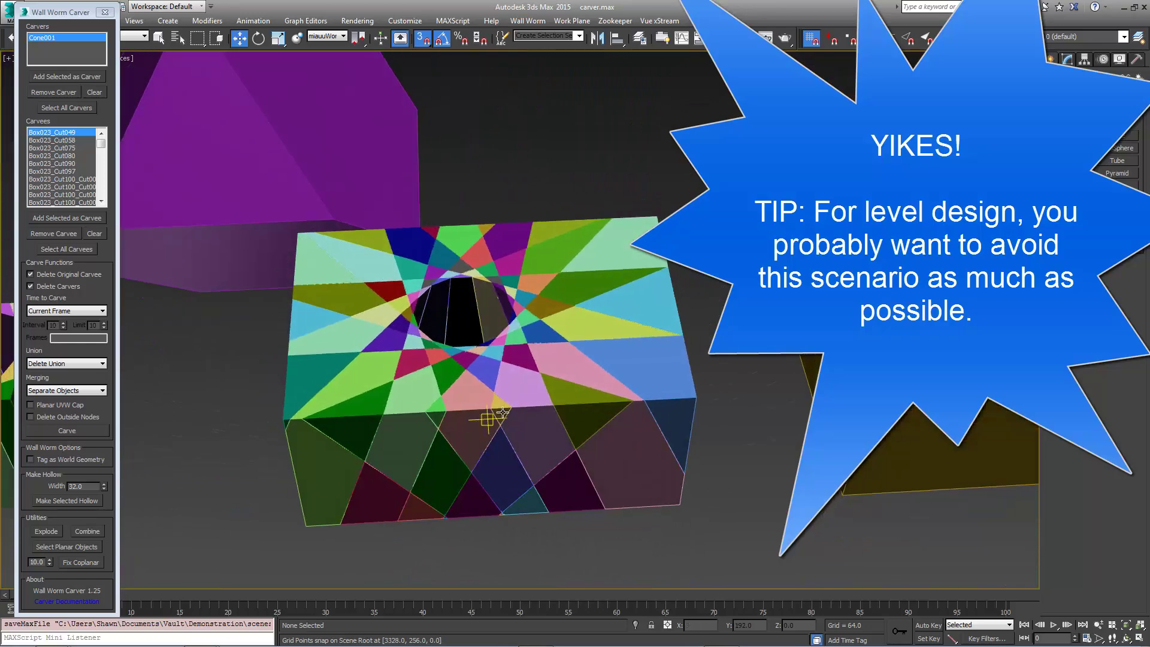
# Clear both lists and add the remaining uncarved yellow box as the carvee.
pyautogui.moveTo(595, 411); pyautogui.dragTo(373, 458, button='middle')
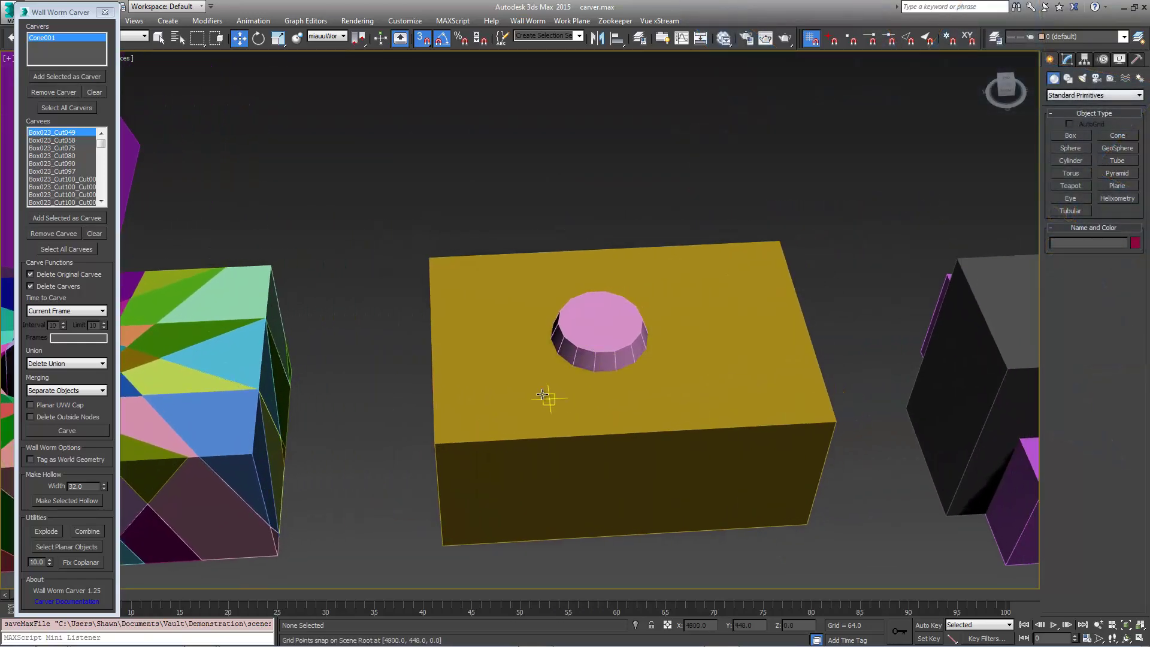
pyautogui.click(542, 394)
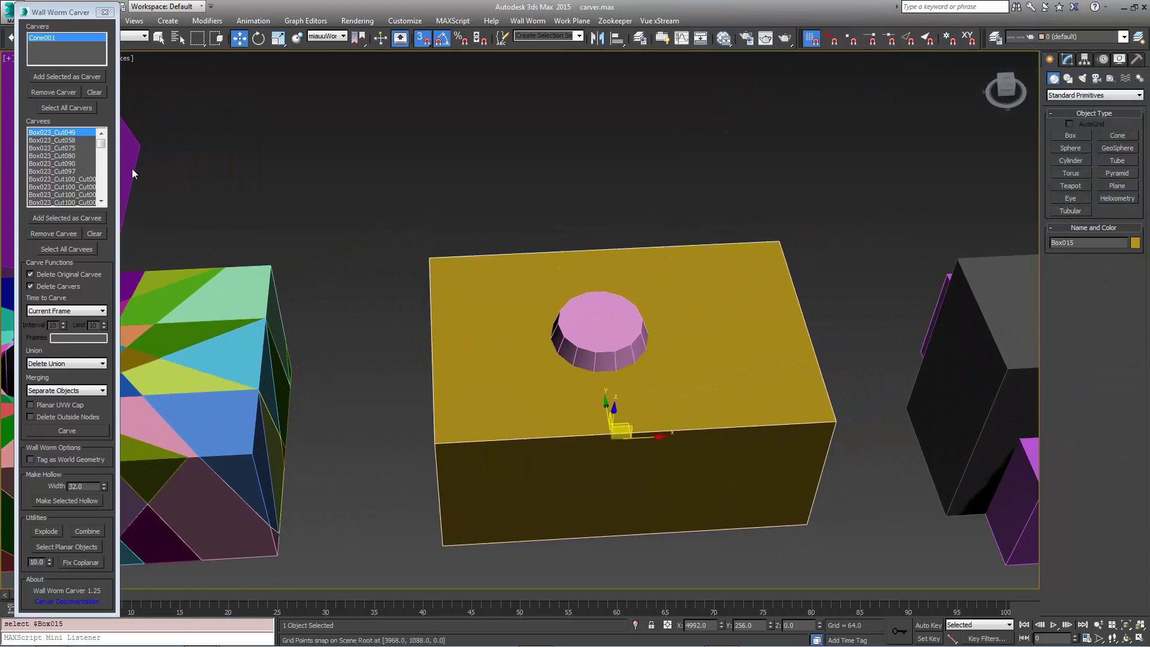
pyautogui.click(94, 93)
pyautogui.click(101, 234)
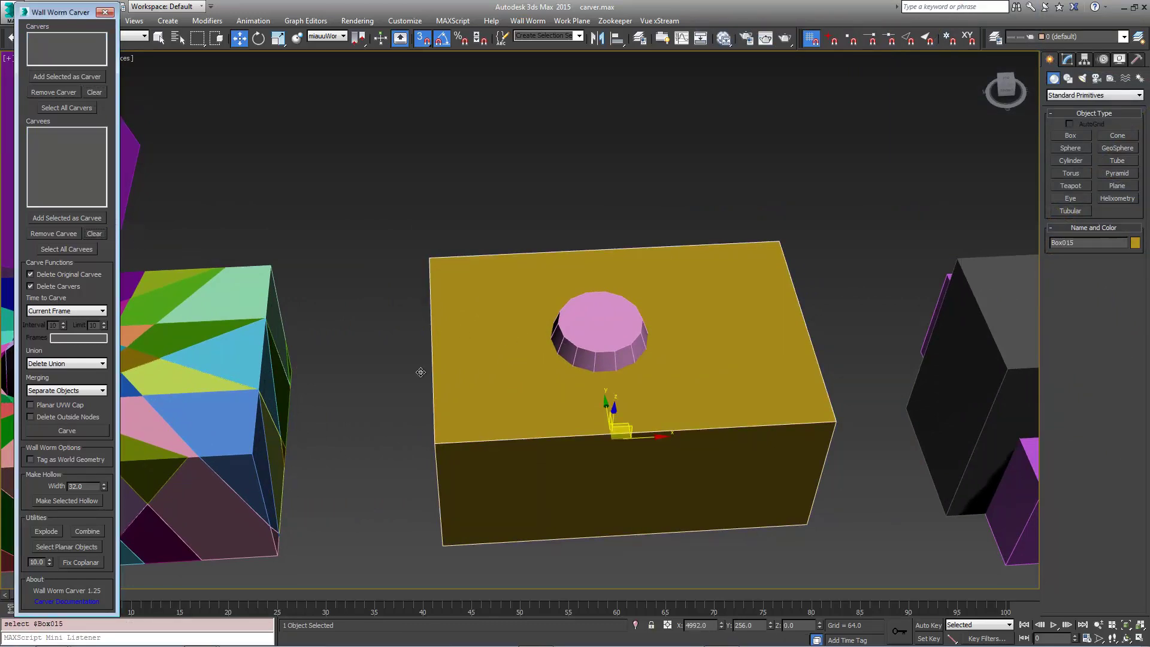
pyautogui.click(74, 219)
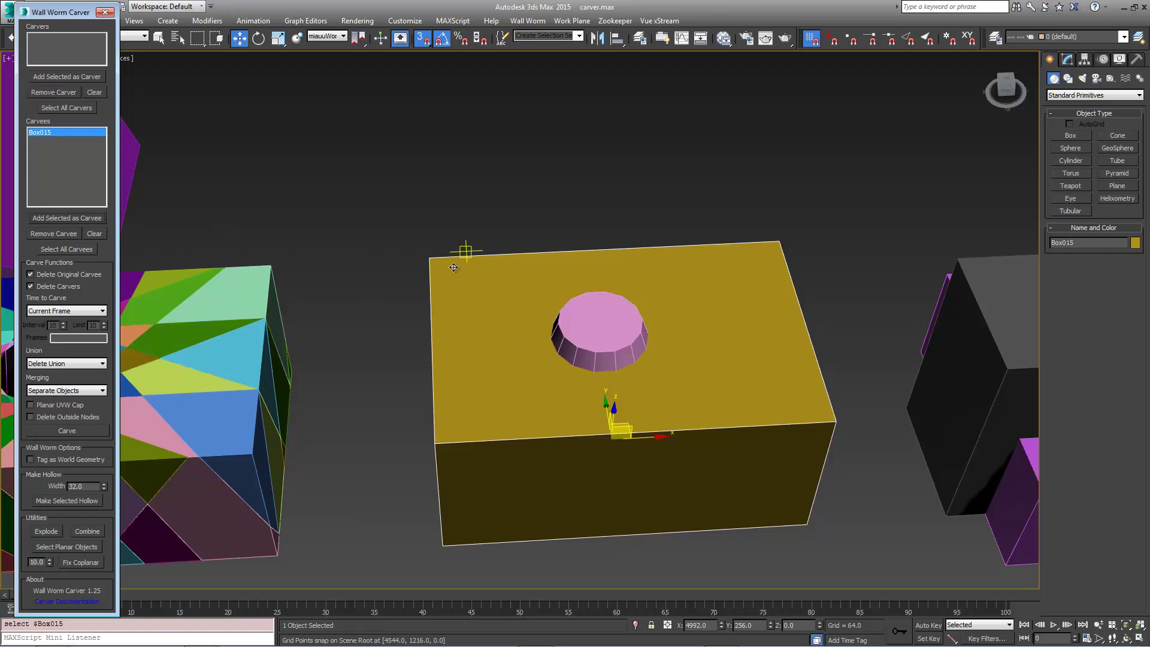
# Add the pink cone in this yellow box as the carver and reposition the Wall Worm Carver window to show its carve options.
pyautogui.click(602, 319)
pyautogui.moveTo(57, 22); pyautogui.dragTo(116, 225)
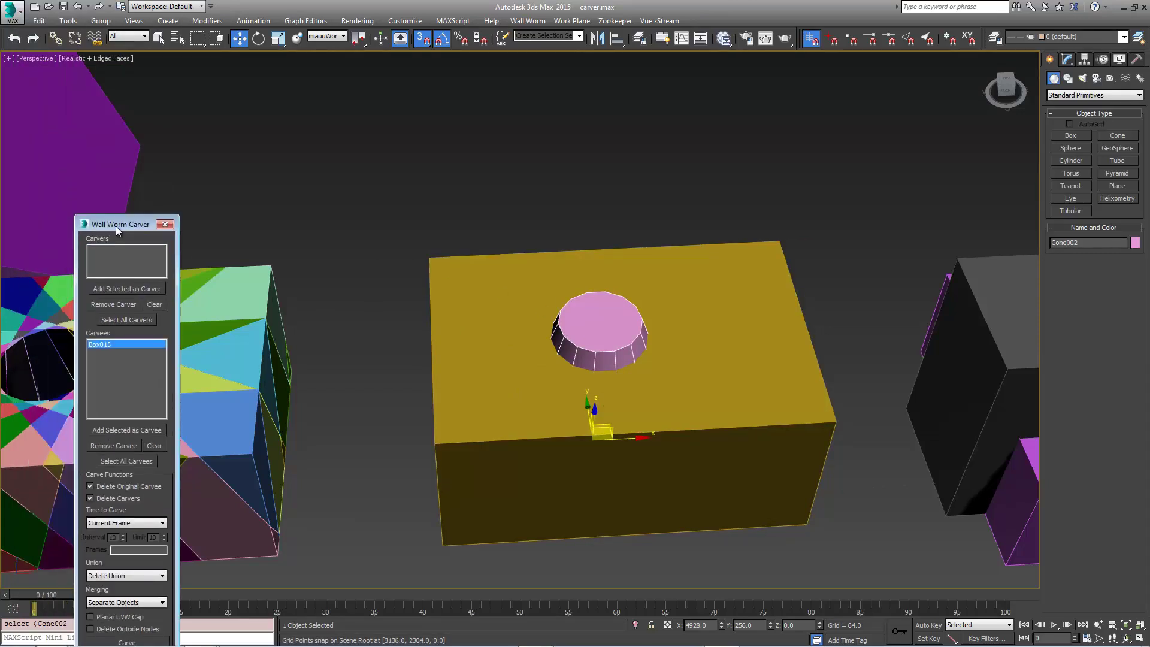
pyautogui.click(122, 287)
pyautogui.moveTo(495, 455); pyautogui.dragTo(463, 374, button='middle')
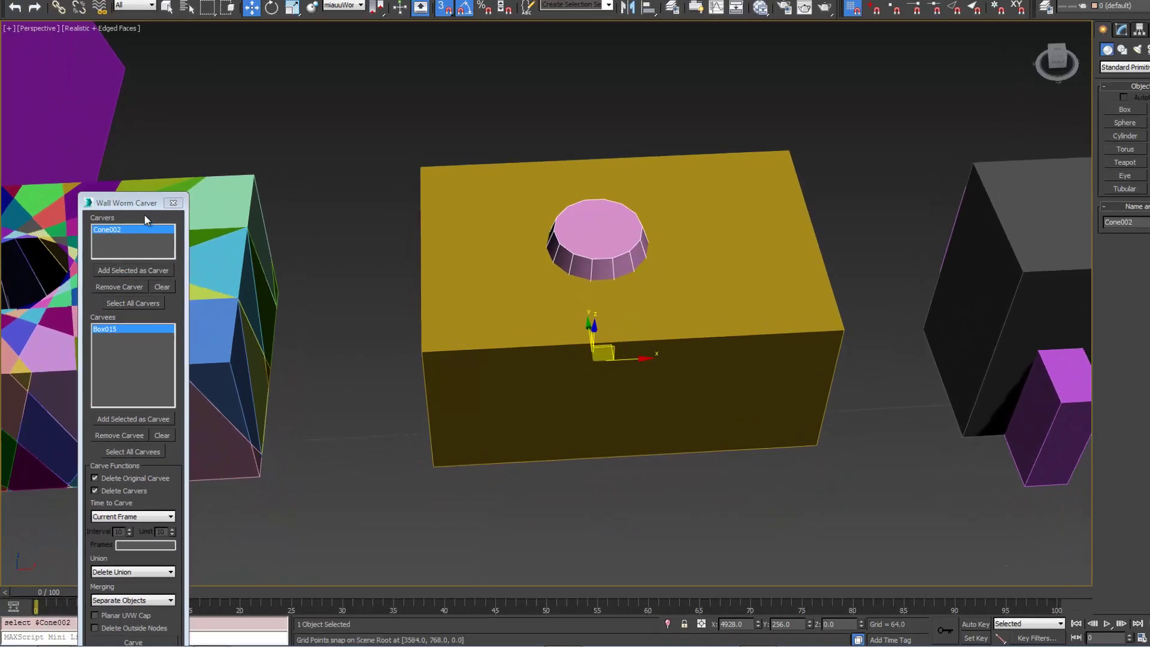
pyautogui.moveTo(129, 224); pyautogui.dragTo(97, 27)
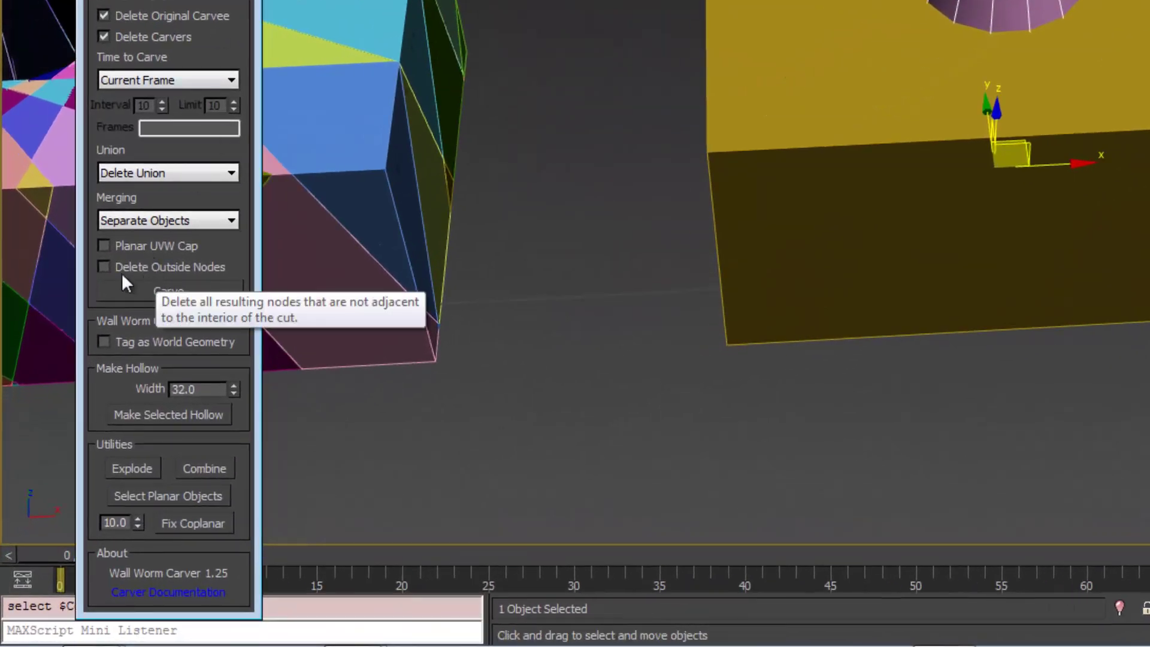
# Turn on Delete Outside Nodes, save the scene and carve the yellow box with the pink cone.
pyautogui.click(105, 265)
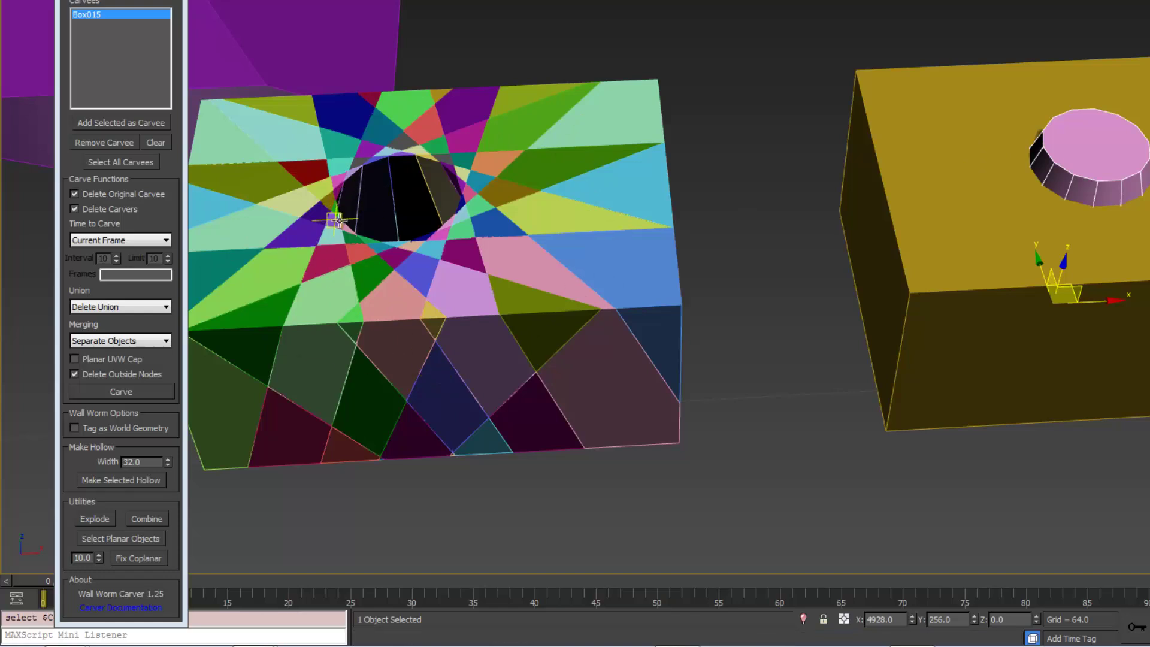
pyautogui.moveTo(713, 297); pyautogui.dragTo(431, 315, button='middle')
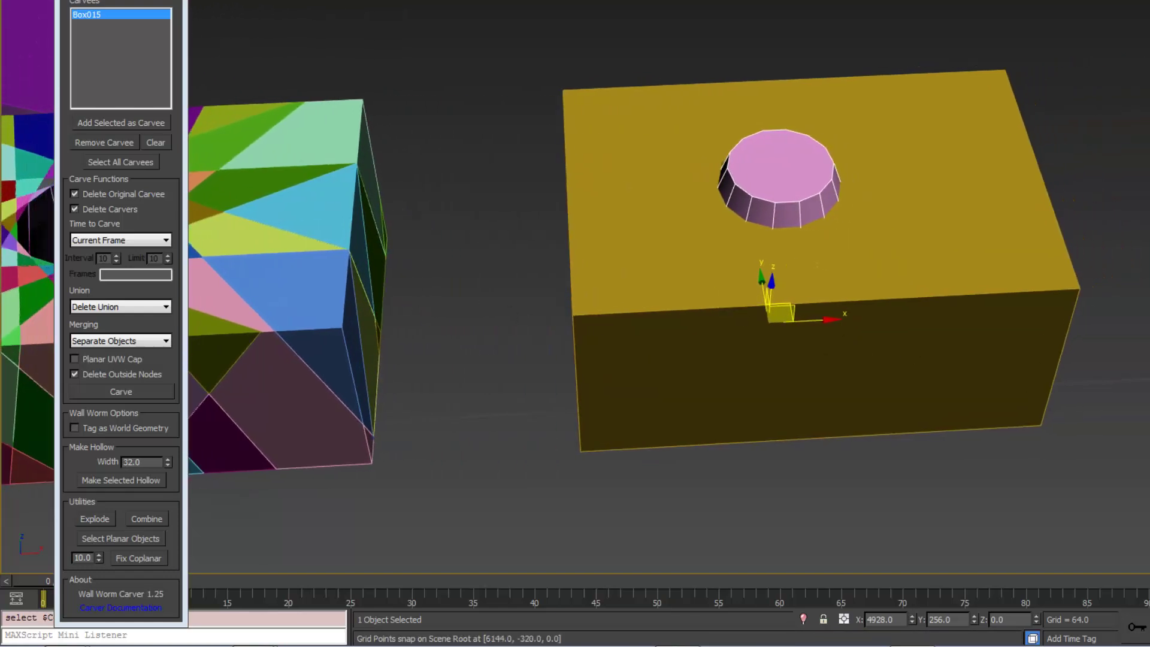
pyautogui.hotkey('ctrl', 's')
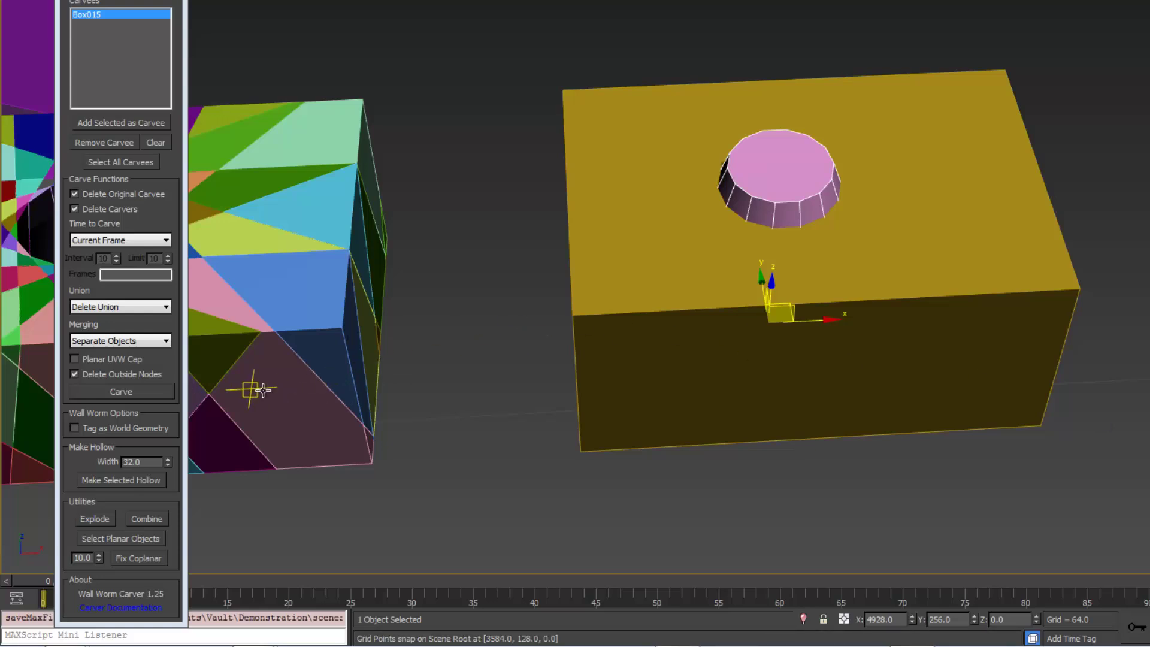
pyautogui.click(138, 392)
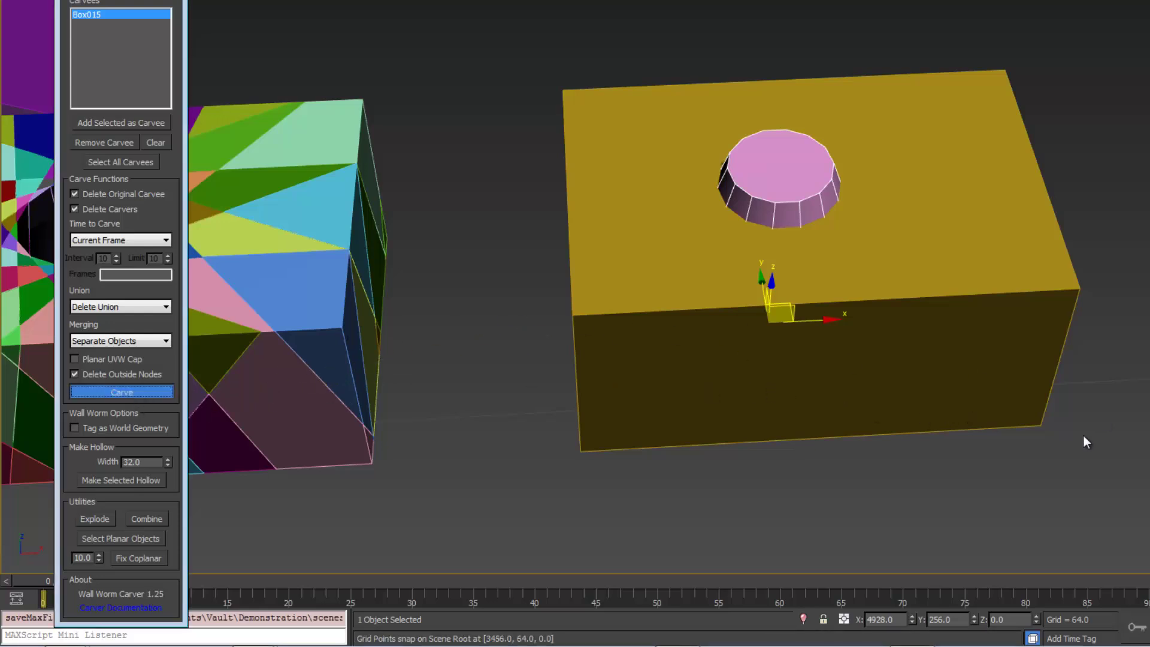
# Select the magenta piece of the carved cone shell and run Fix Coplanar on it with the 10.0 threshold.
pyautogui.keyDown('alt'); pyautogui.moveTo(693, 308); pyautogui.dragTo(750, 291, button='middle'); pyautogui.keyUp('alt')
pyautogui.moveTo(751, 291); pyautogui.dragTo(638, 398, button='middle')
pyautogui.scroll(5, 709, 376)
pyautogui.keyDown('alt'); pyautogui.moveTo(706, 374); pyautogui.dragTo(802, 289, button='middle'); pyautogui.keyUp('alt')
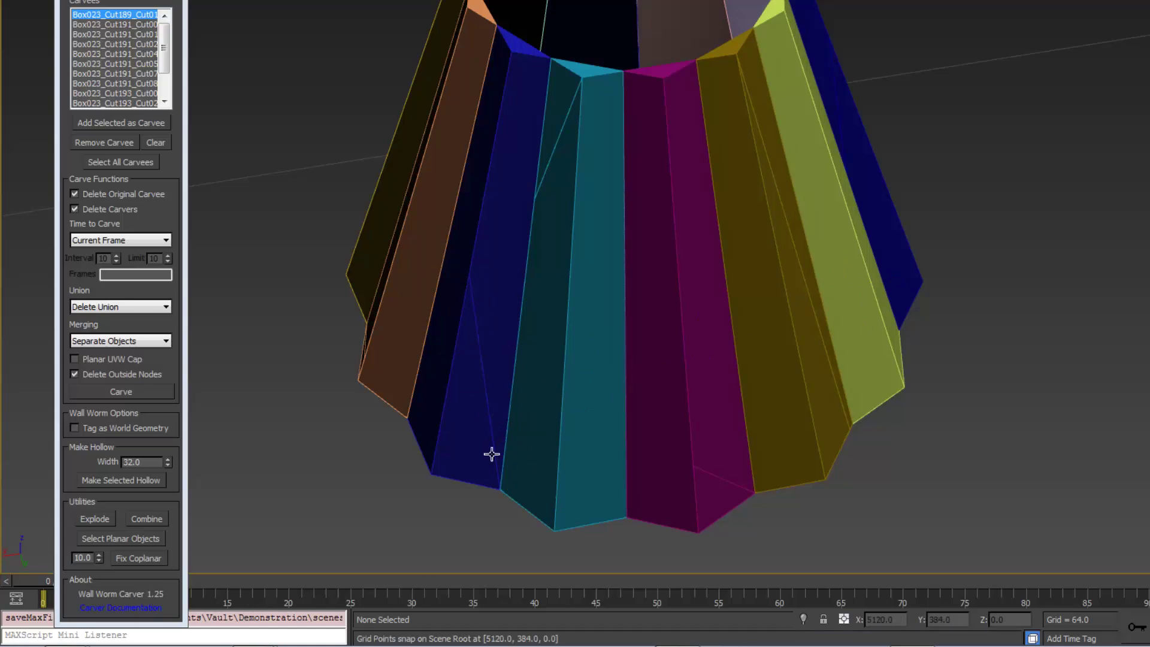
pyautogui.click(709, 429)
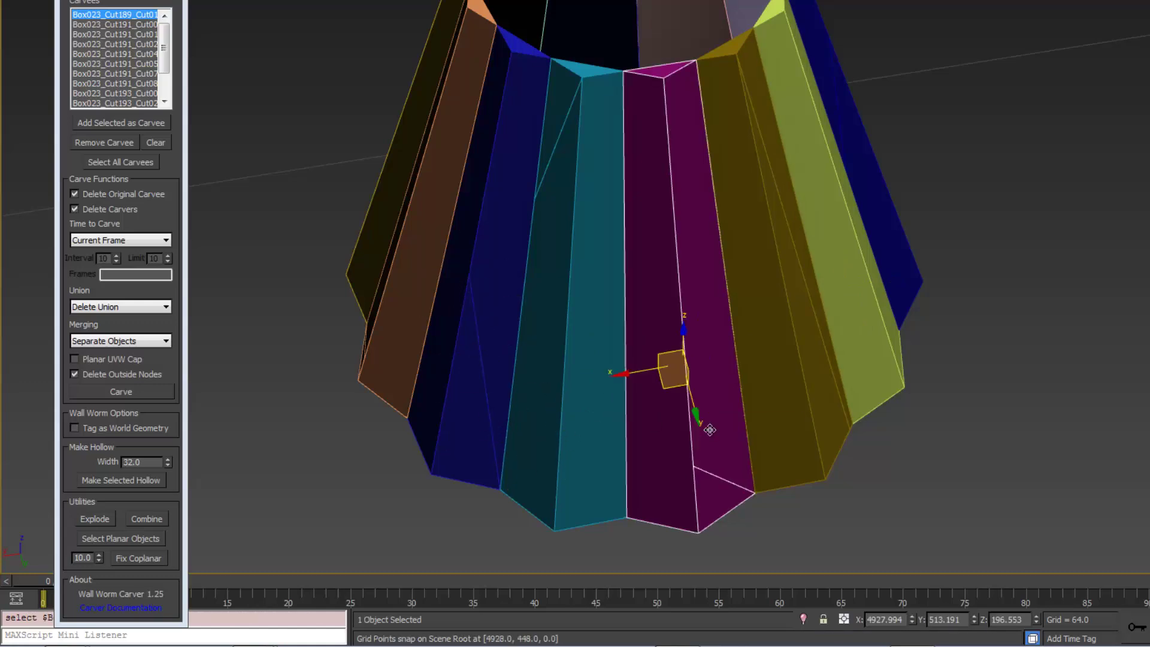
pyautogui.moveTo(778, 393); pyautogui.dragTo(827, 311, button='middle')
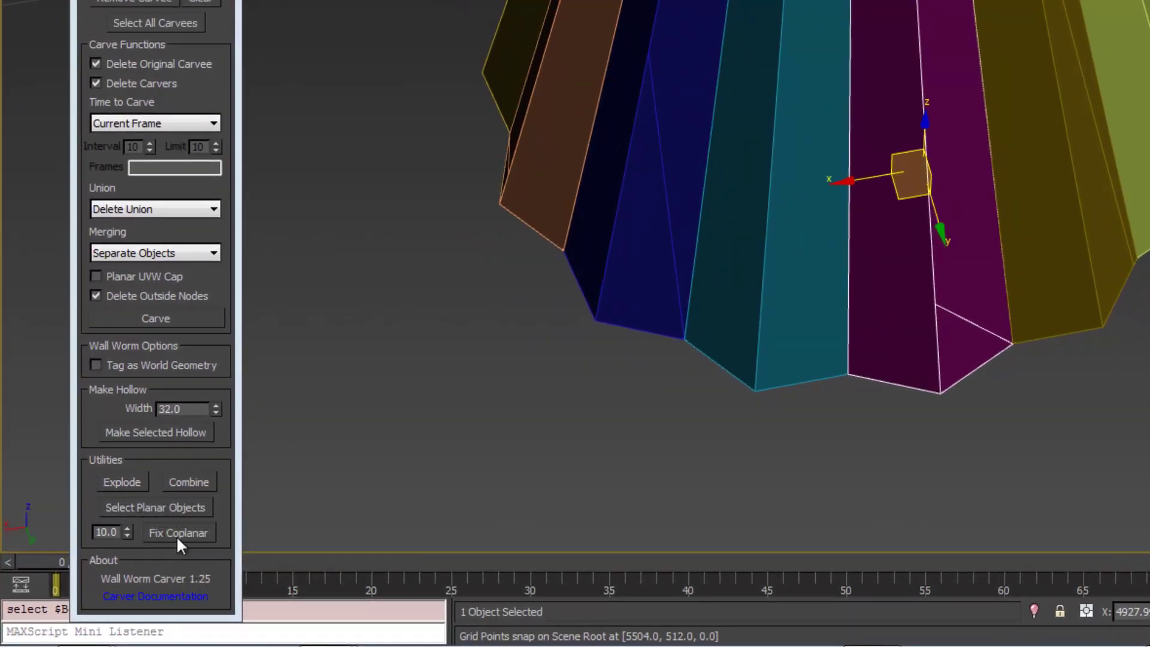
pyautogui.click(176, 535)
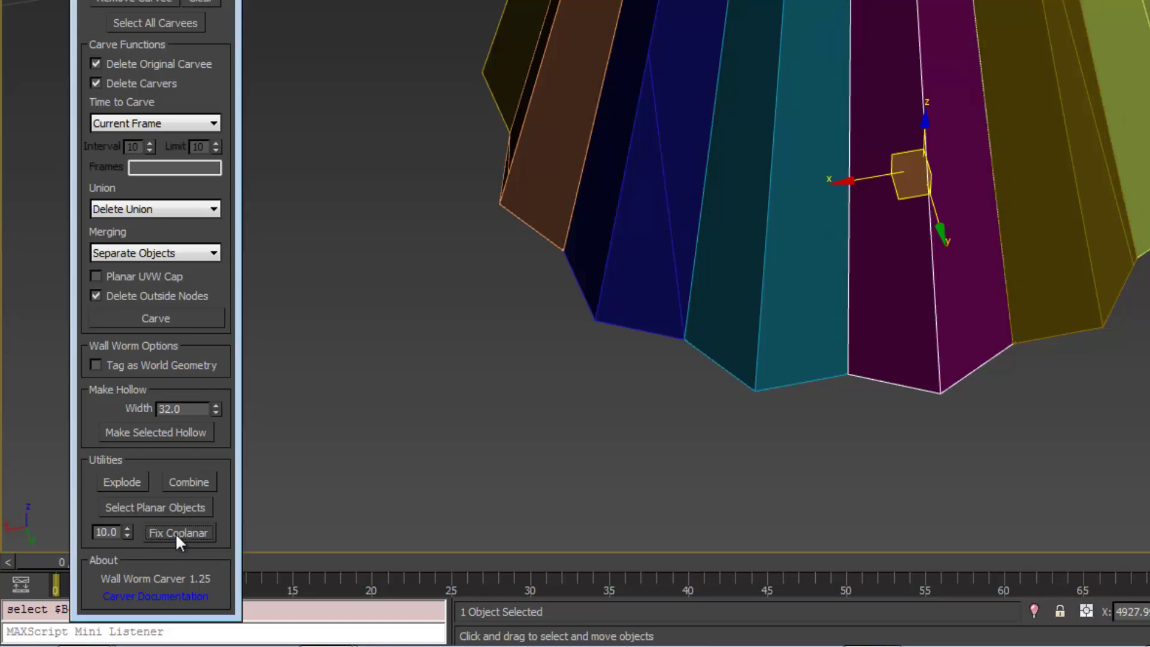
# Select the adjacent dark blue and teal pieces of the shell together and run Fix Coplanar on them.
pyautogui.moveTo(780, 252); pyautogui.dragTo(752, 289, button='middle')
pyautogui.click(752, 290)
pyautogui.keyDown('ctrl'); pyautogui.click(711, 446); pyautogui.keyUp('ctrl')
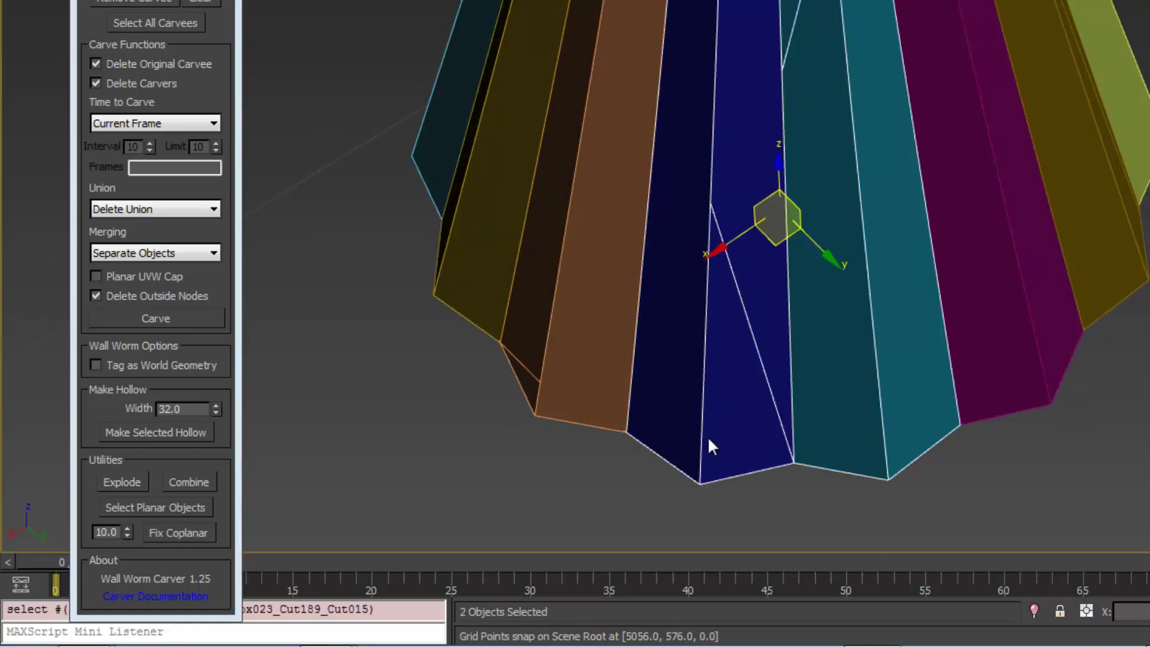
pyautogui.click(180, 532)
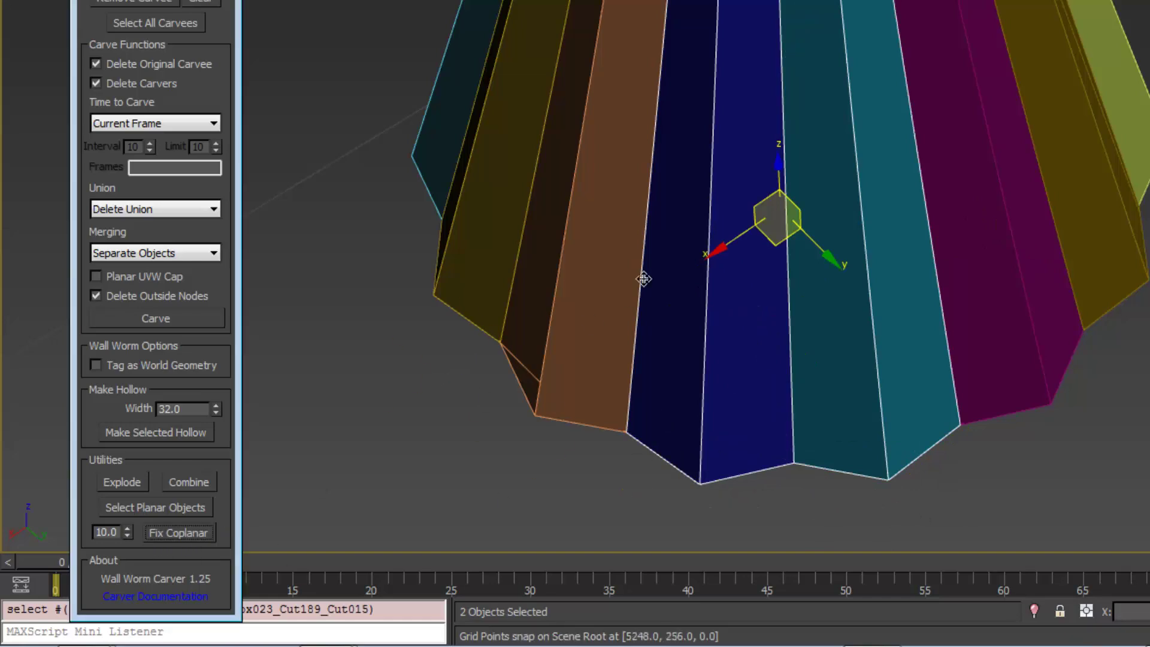
# Select the neighbouring brown and olive pieces of the shell together and run Fix Coplanar on them.
pyautogui.keyDown('alt'); pyautogui.moveTo(716, 228); pyautogui.dragTo(878, 190, button='middle'); pyautogui.keyUp('alt')
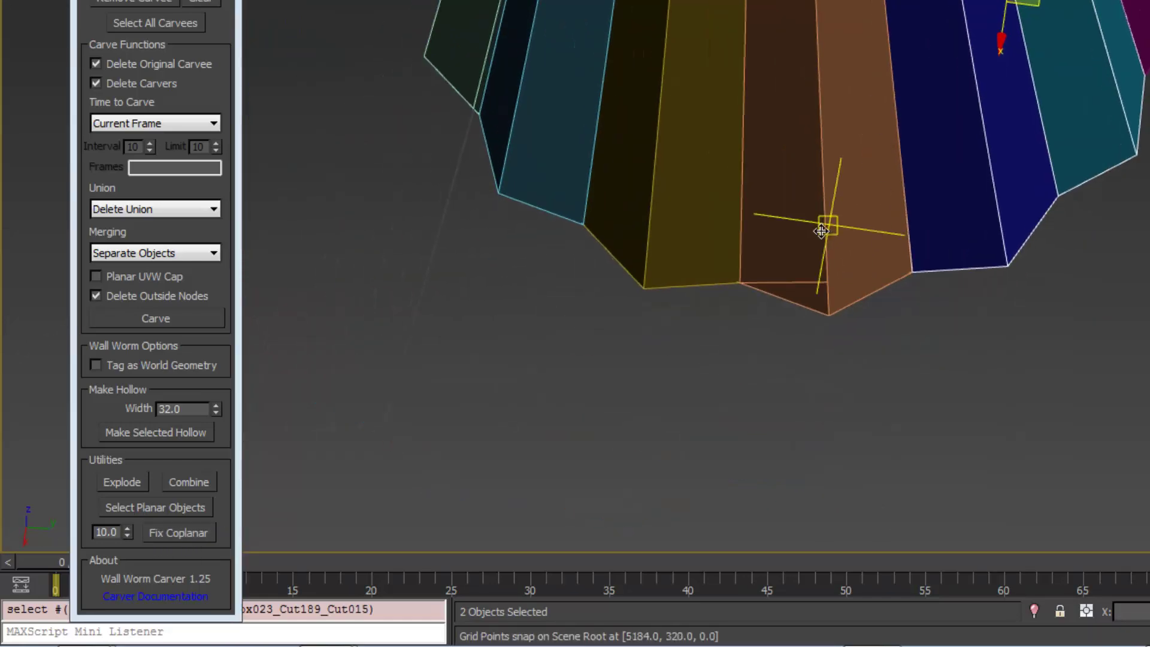
pyautogui.click(825, 226)
pyautogui.click(785, 394)
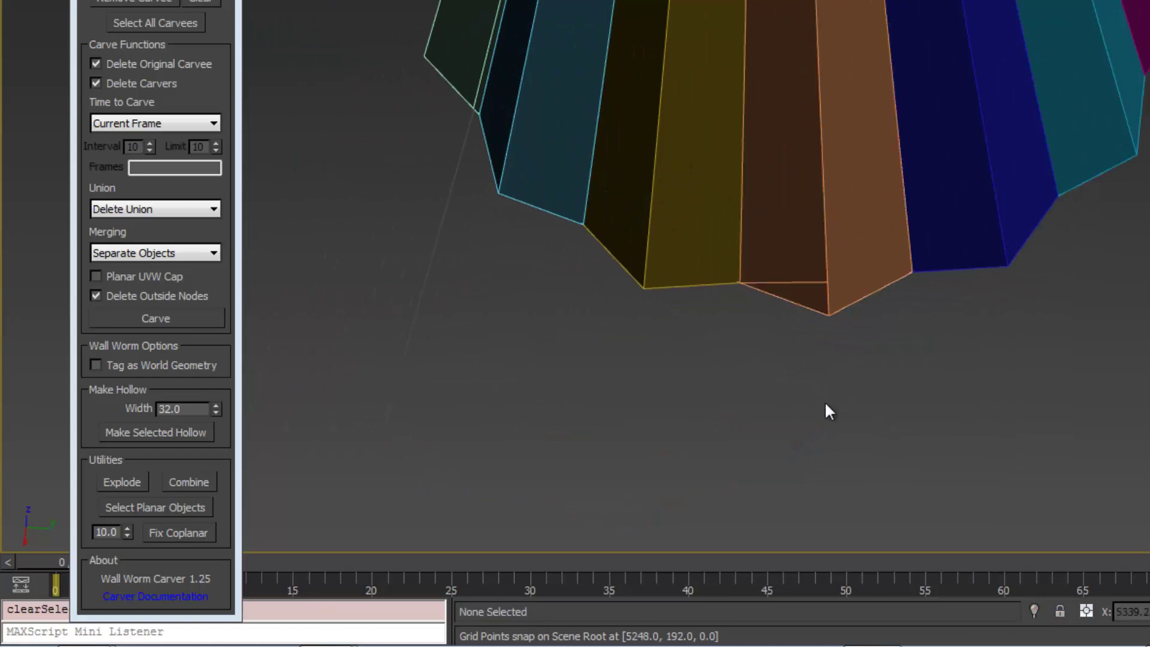
pyautogui.moveTo(654, 275); pyautogui.dragTo(655, 276)
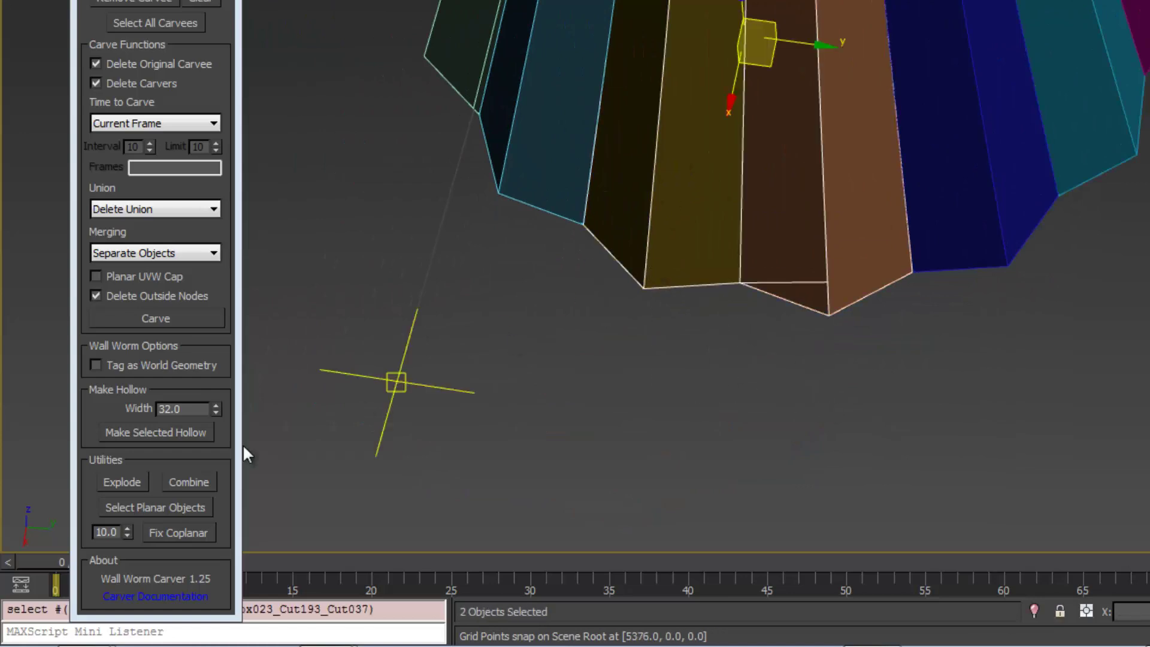
pyautogui.click(177, 533)
# Select the dark blue piece beside the light green one and try to clean up its diagonal edge with Fix Coplanar.
pyautogui.keyDown('alt'); pyautogui.moveTo(559, 362); pyautogui.dragTo(636, 354, button='middle'); pyautogui.keyUp('alt')
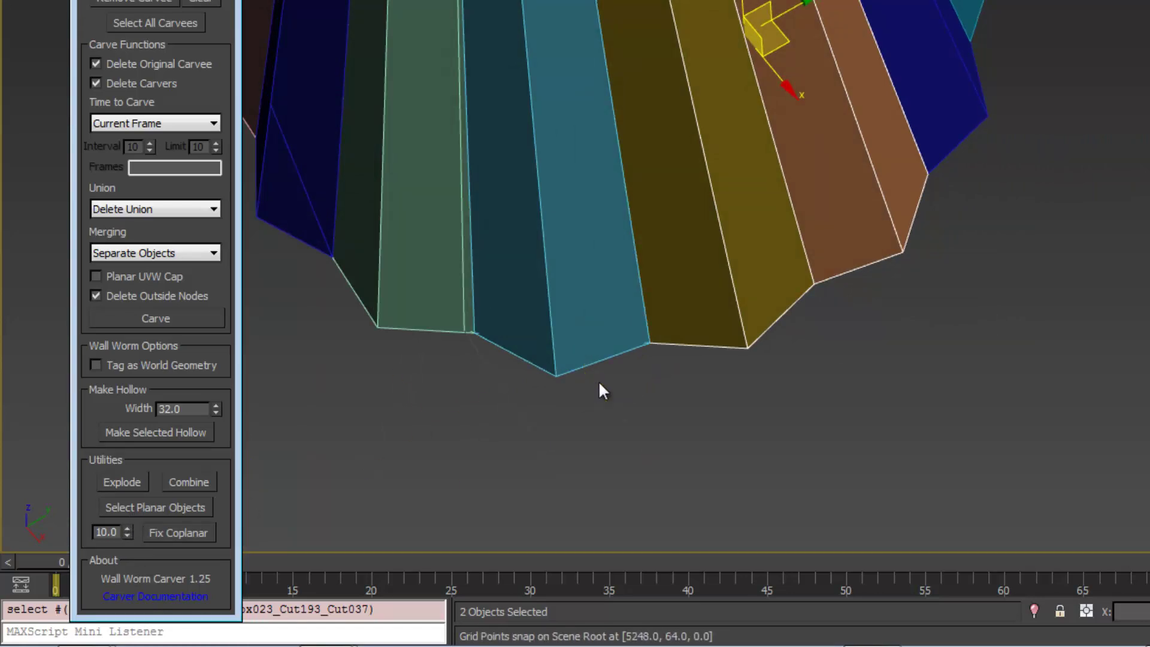
pyautogui.moveTo(603, 380); pyautogui.dragTo(932, 321, button='middle')
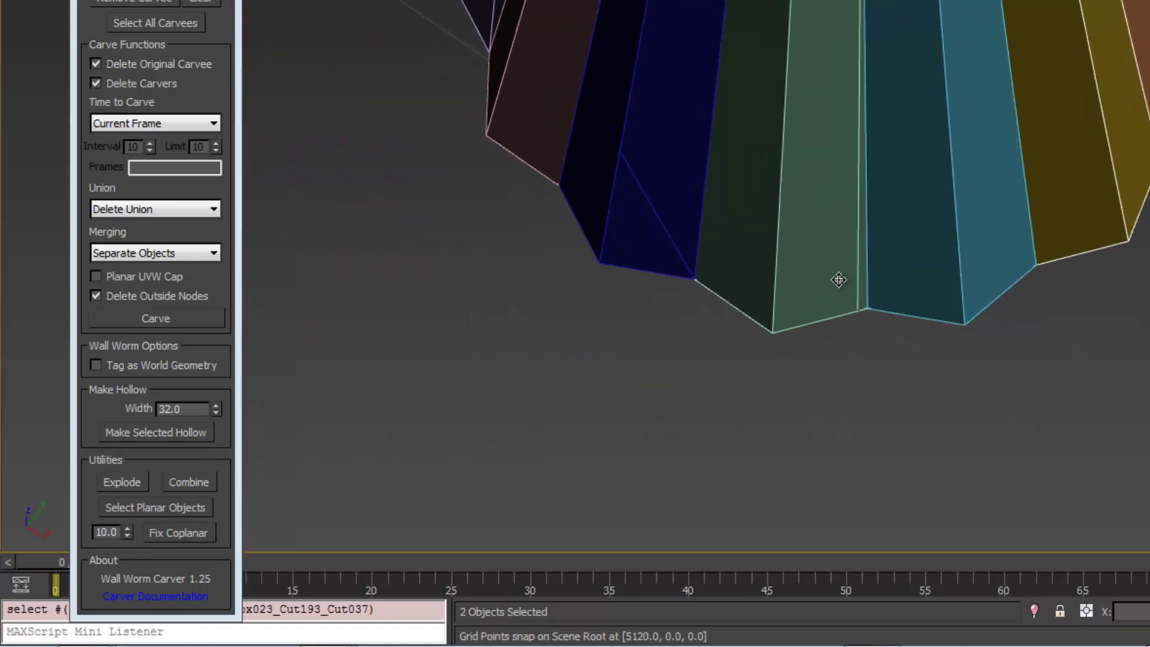
pyautogui.click(842, 277)
pyautogui.scroll(2, 859, 334)
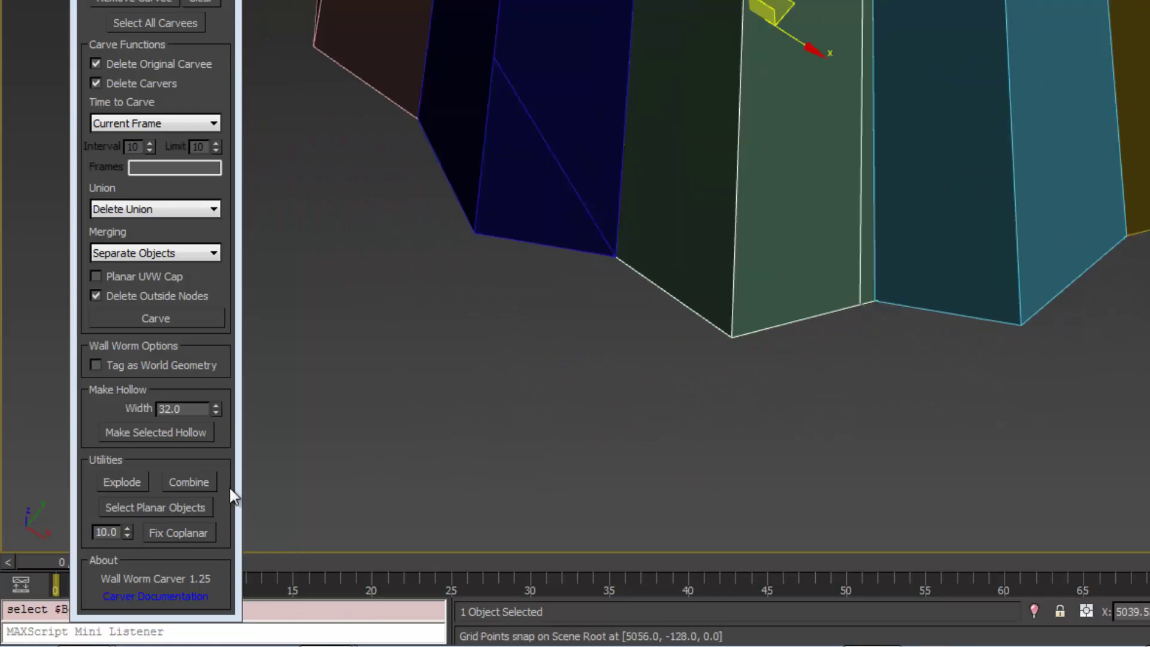
pyautogui.moveTo(492, 393); pyautogui.dragTo(624, 460, button='middle')
pyautogui.click(623, 231)
pyautogui.click(188, 532)
# Remove the stray diagonal edge near the base of the dark blue piece at Edge sub-object level.
pyautogui.keyDown('alt'); pyautogui.moveTo(607, 350); pyautogui.dragTo(740, 311, button='middle'); pyautogui.keyUp('alt')
pyautogui.scroll(-3, 739, 270)
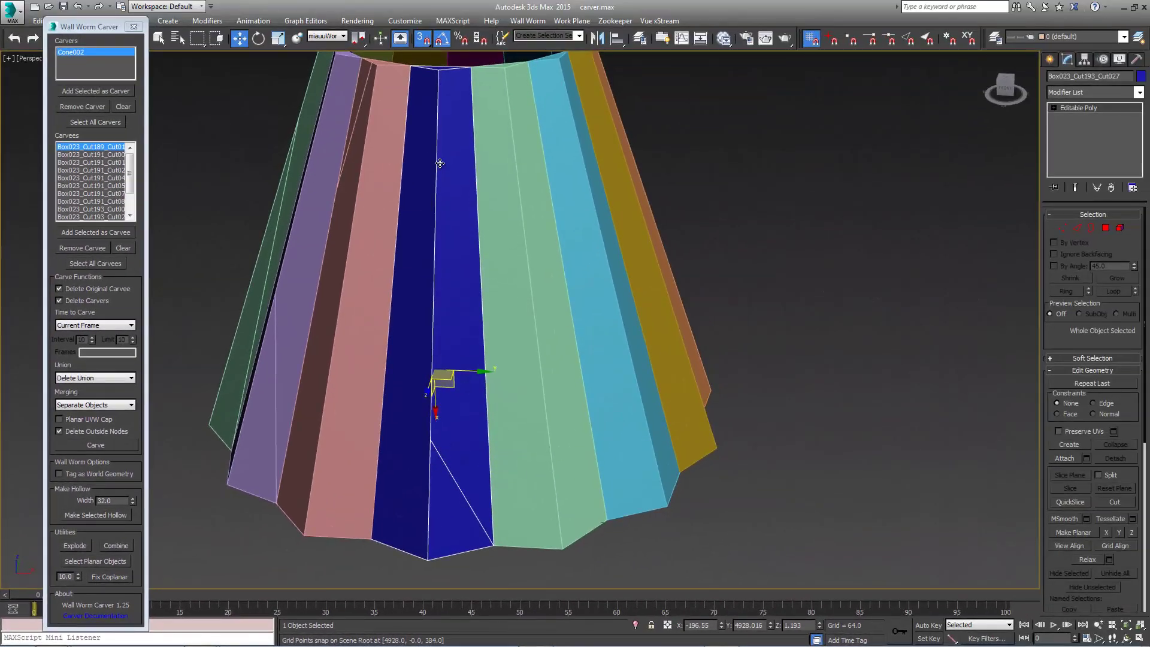
pyautogui.click(1076, 229)
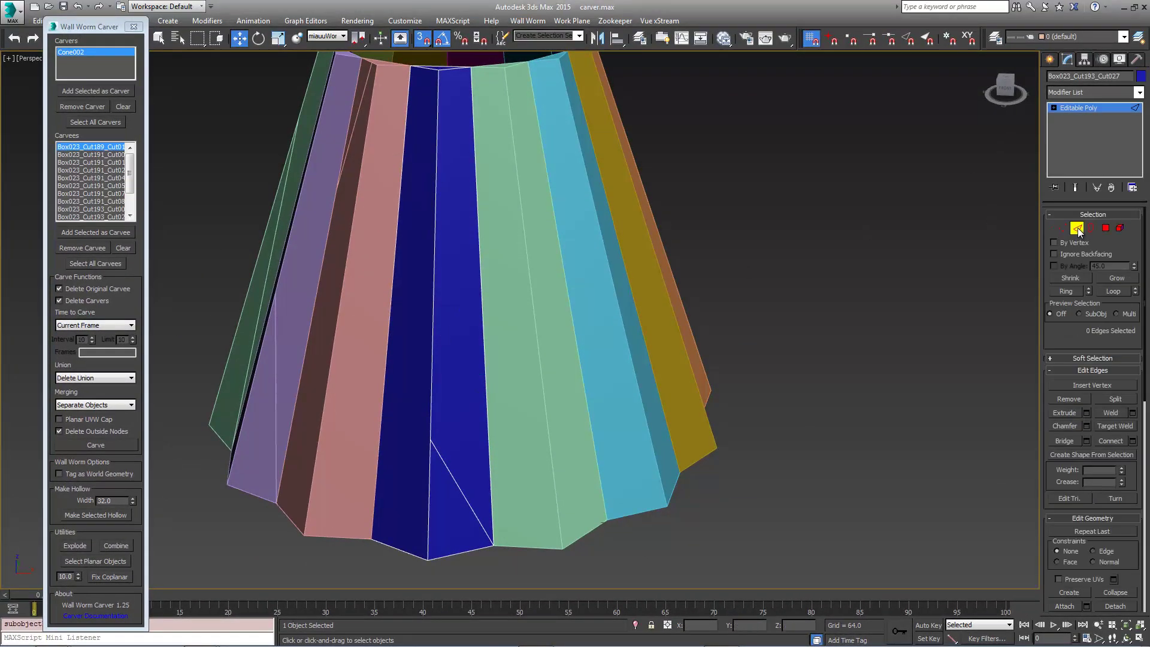
pyautogui.click(470, 512)
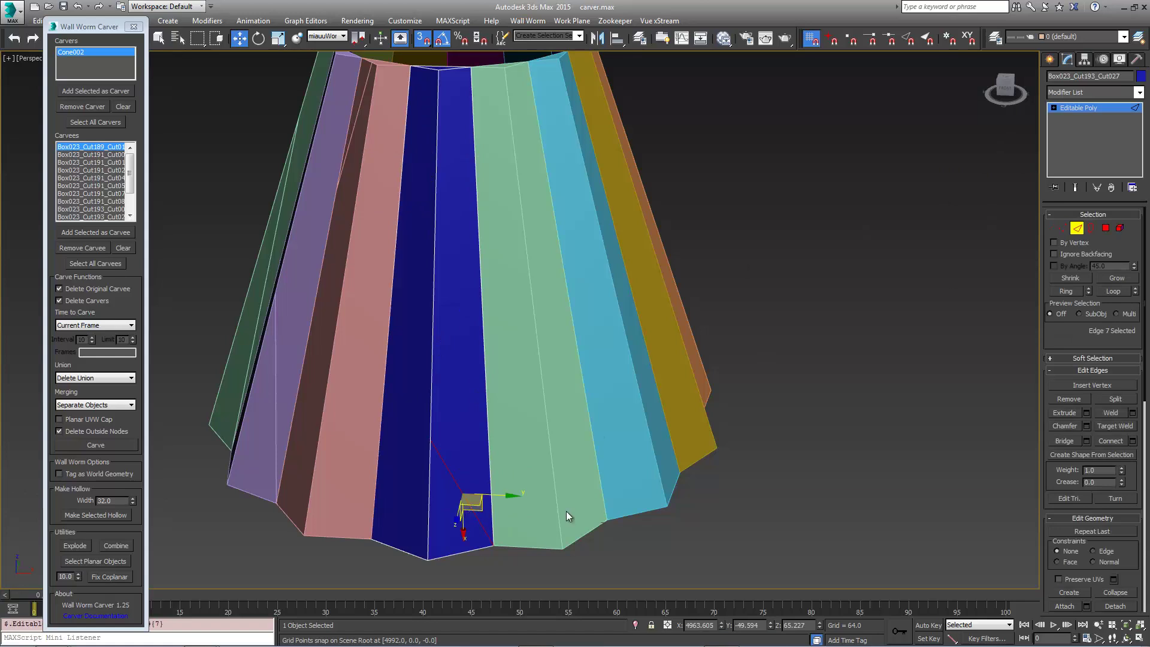
pyautogui.click(1077, 398)
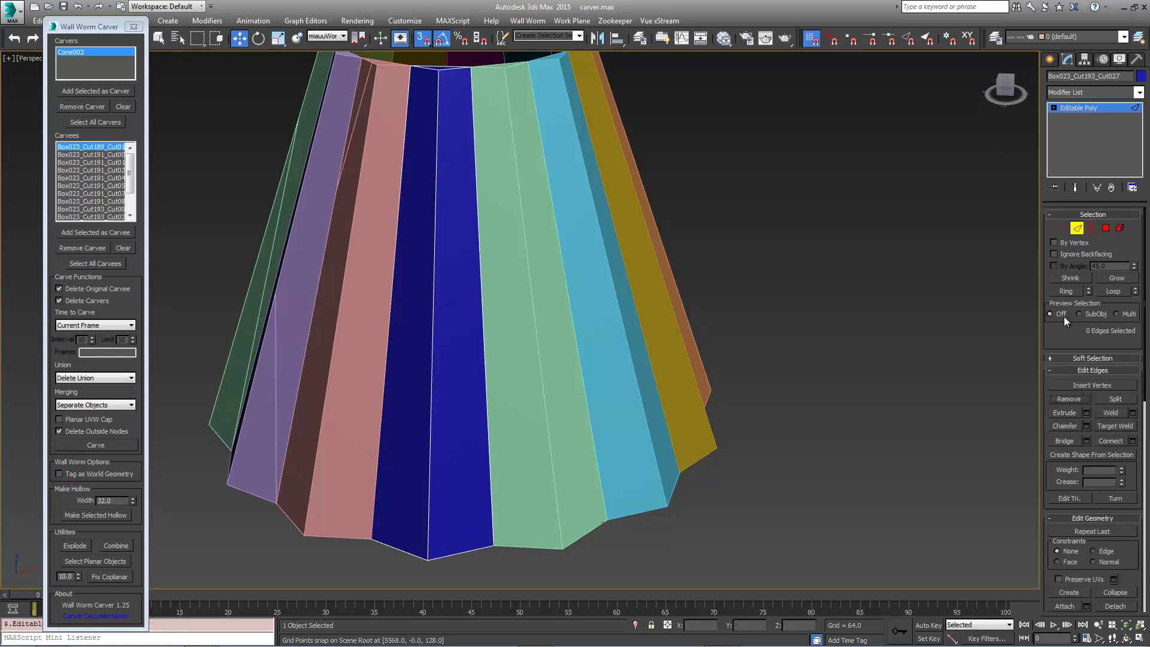
# Remove the leftover vertex on the dark blue piece's long middle edge and leave Vertex sub-object level.
pyautogui.click(1061, 229)
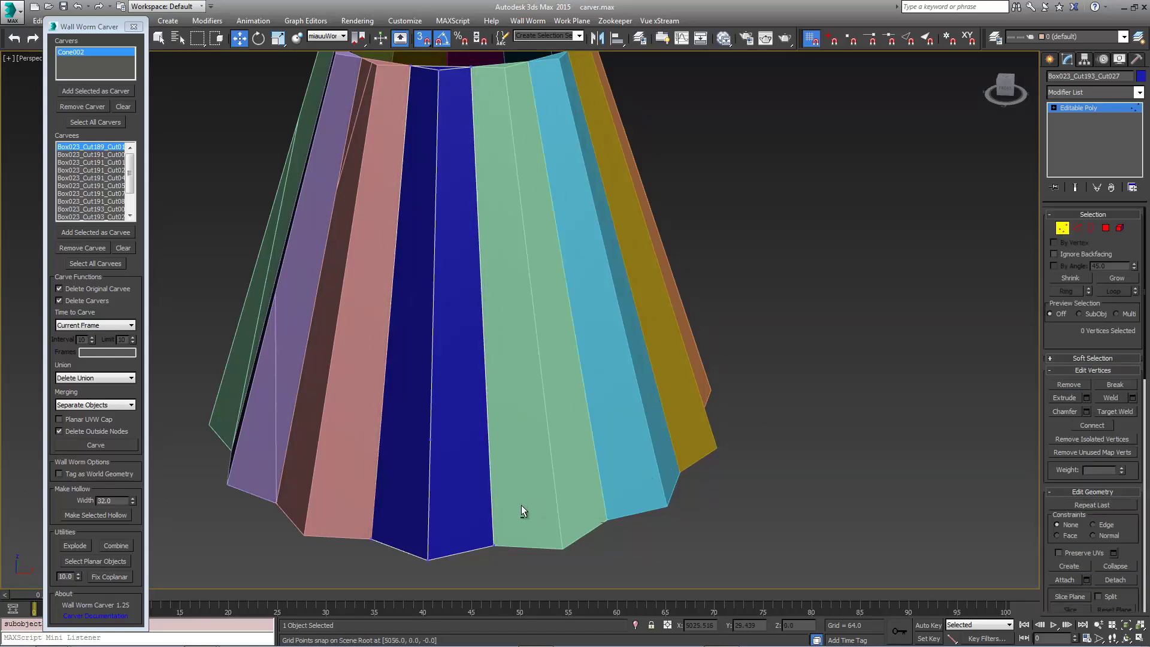
pyautogui.keyDown('alt'); pyautogui.moveTo(519, 505); pyautogui.dragTo(629, 267, button='middle'); pyautogui.keyUp('alt')
pyautogui.moveTo(672, 238); pyautogui.dragTo(626, 266)
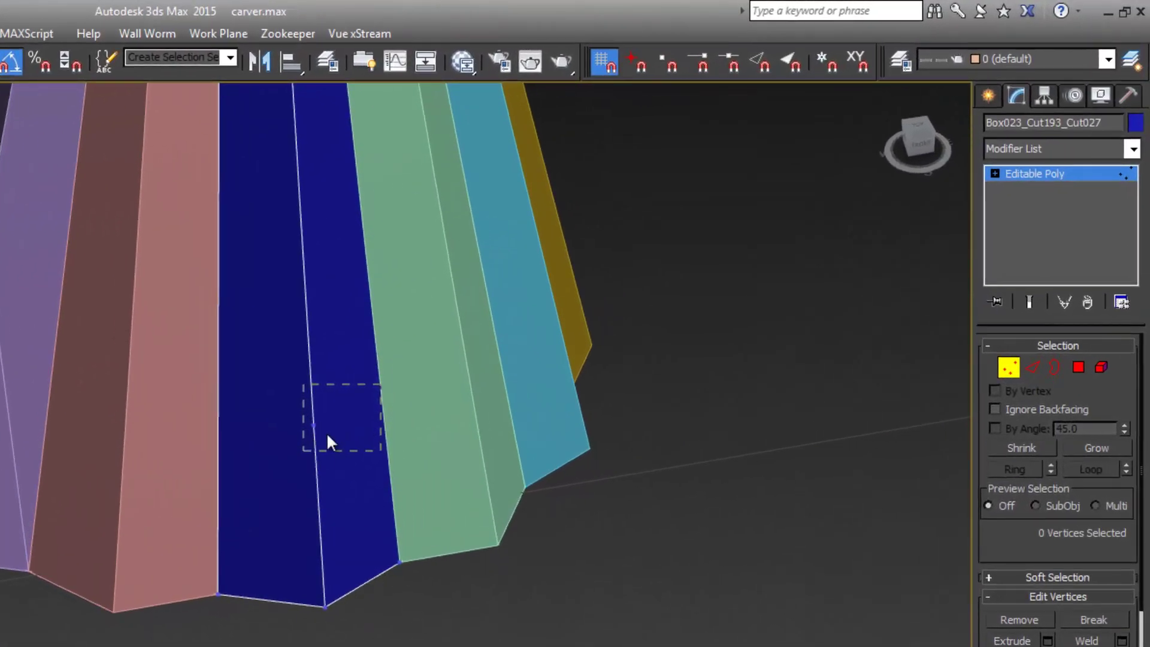
pyautogui.moveTo(328, 435); pyautogui.dragTo(314, 435)
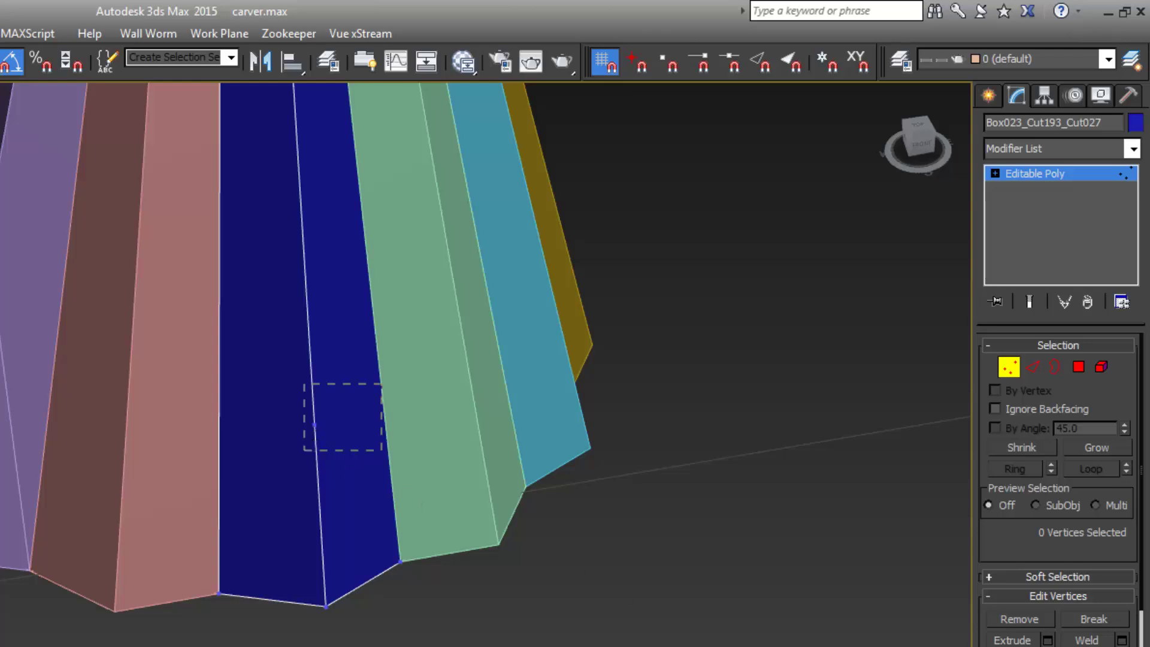
pyautogui.moveTo(305, 450); pyautogui.dragTo(304, 450)
pyautogui.scroll(3, 293, 581)
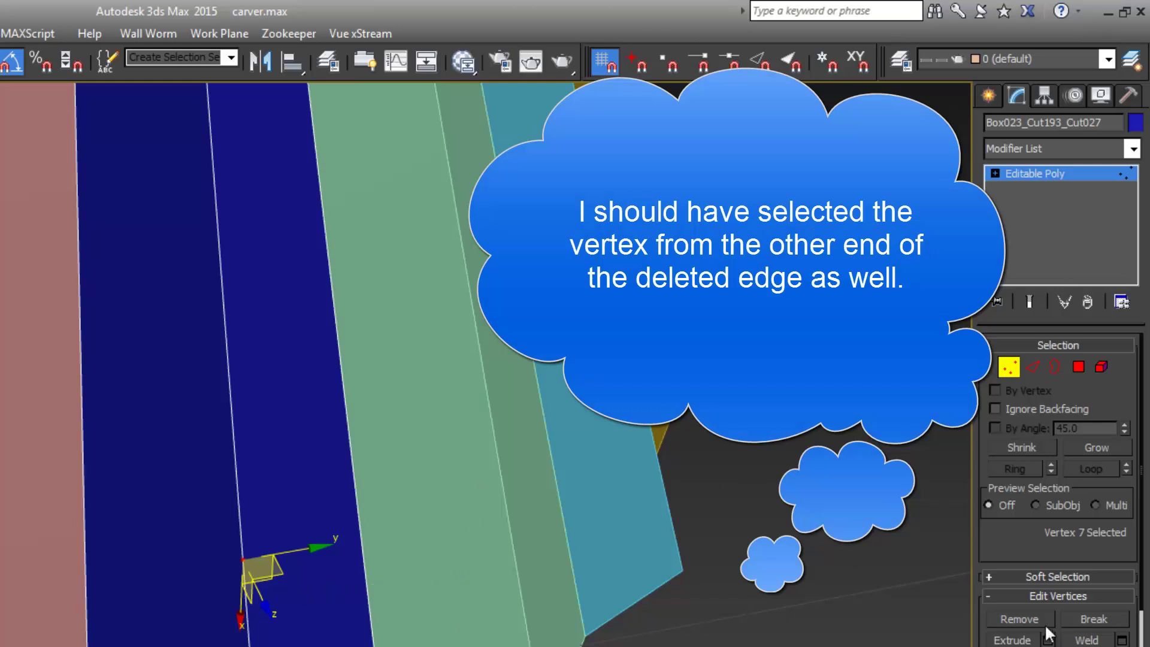
pyautogui.click(1032, 617)
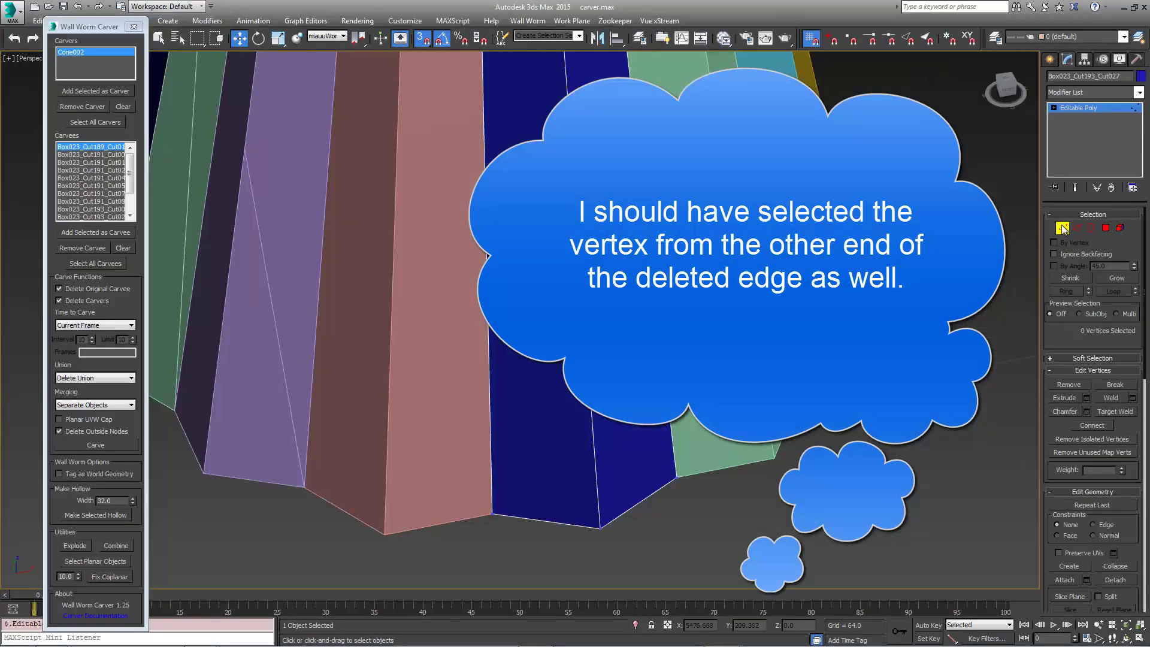
pyautogui.click(1008, 366)
# Clear both lists and add the long dark grey box as the carvee.
pyautogui.moveTo(874, 358); pyautogui.dragTo(615, 550, button='middle')
pyautogui.scroll(-6, 767, 370)
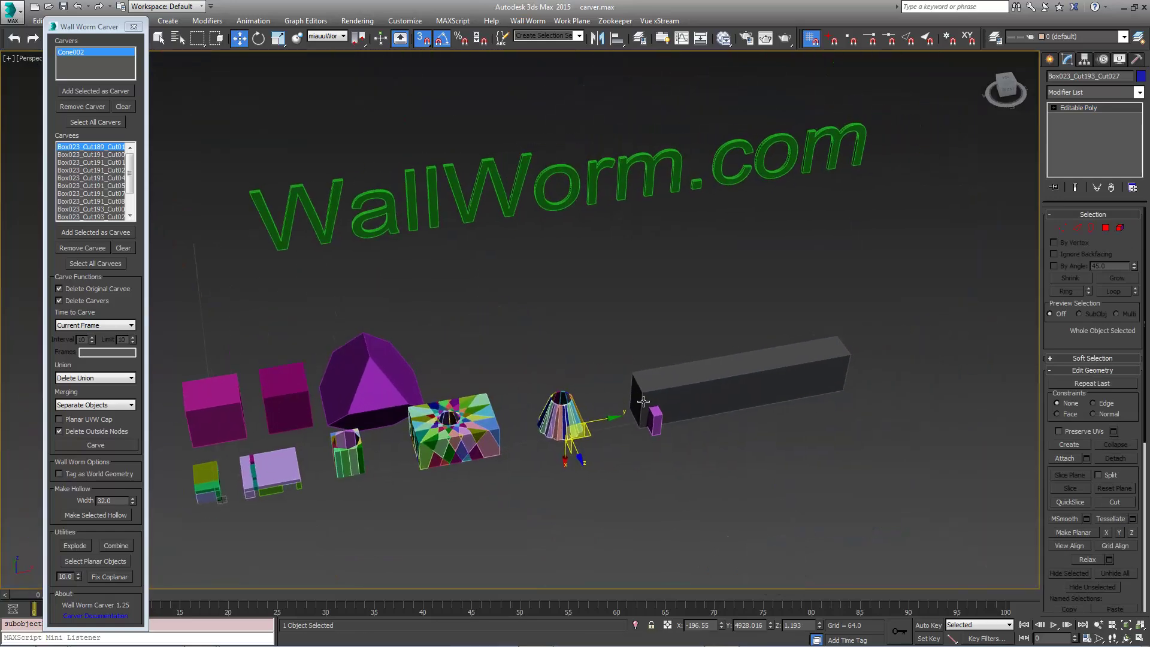
pyautogui.scroll(2, 646, 401)
pyautogui.scroll(8, 646, 402)
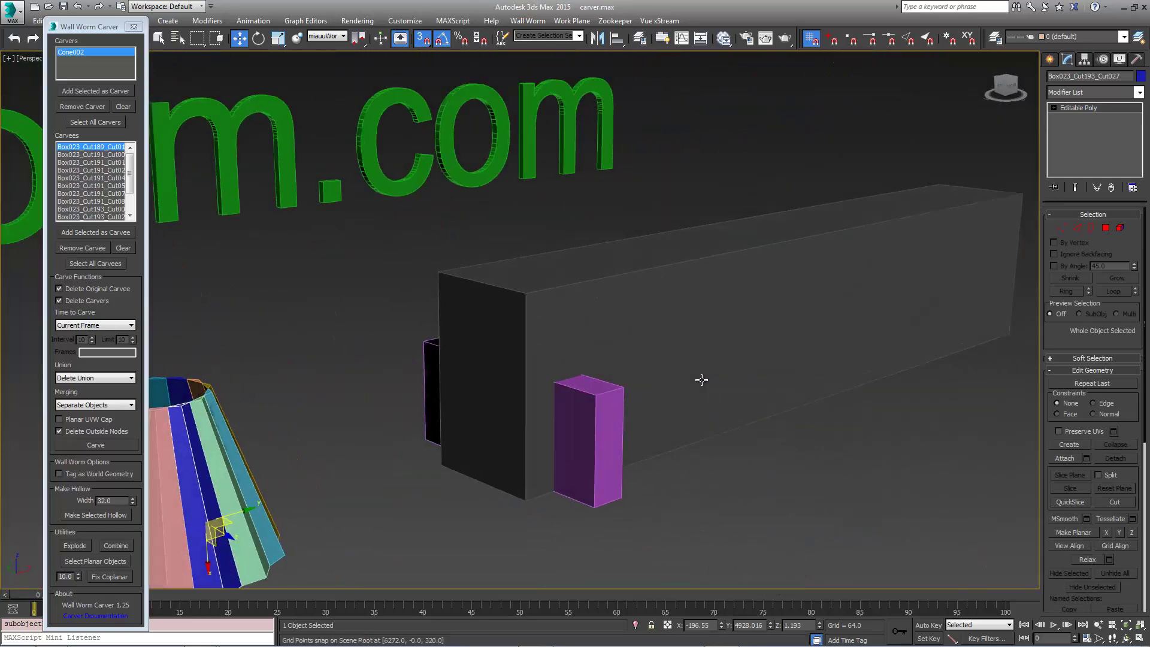
pyautogui.click(125, 106)
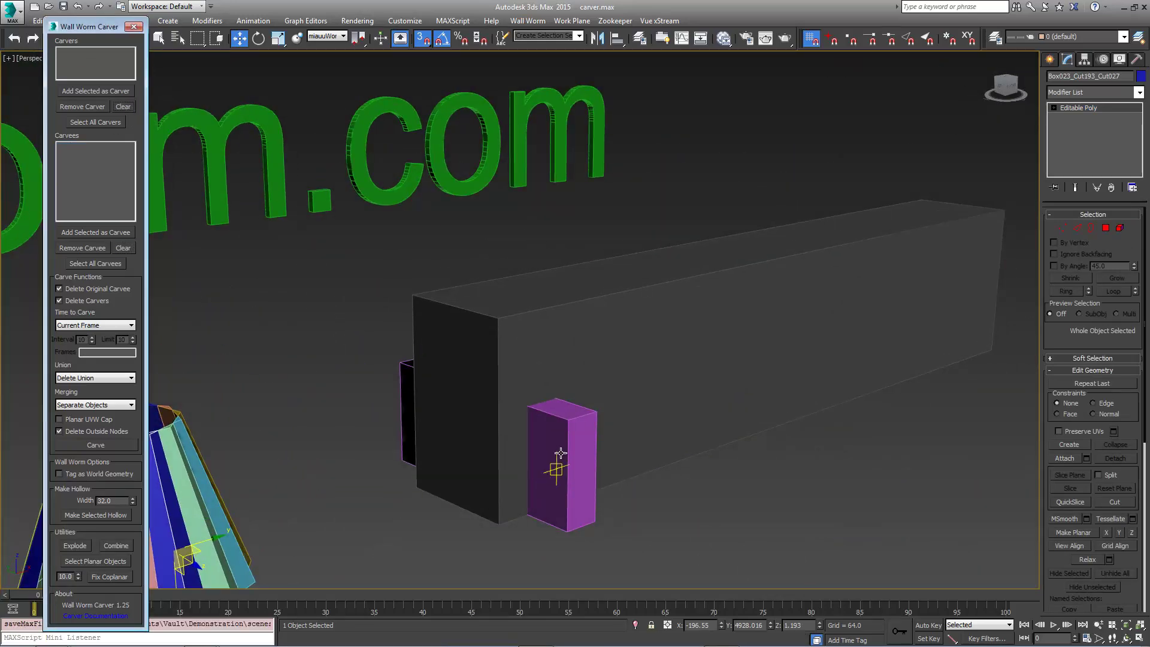
pyautogui.click(646, 304)
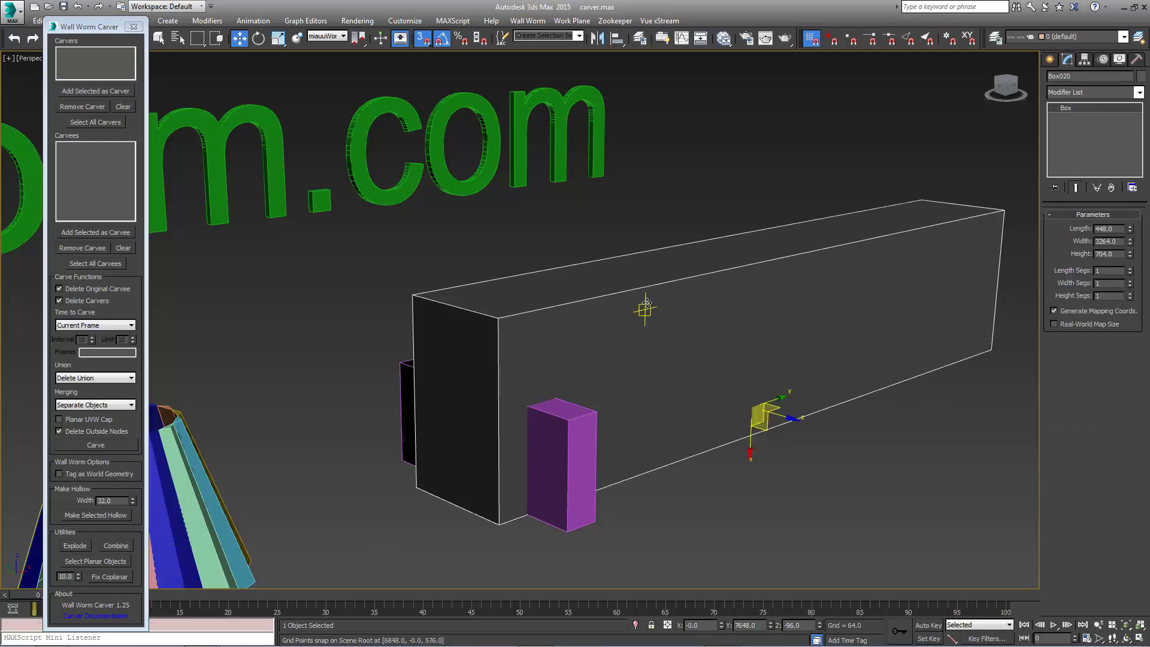
pyautogui.click(113, 234)
# Add the purple box crossing the near end of the grey box as the carver and scrub the timeline to preview its motion.
pyautogui.click(583, 476)
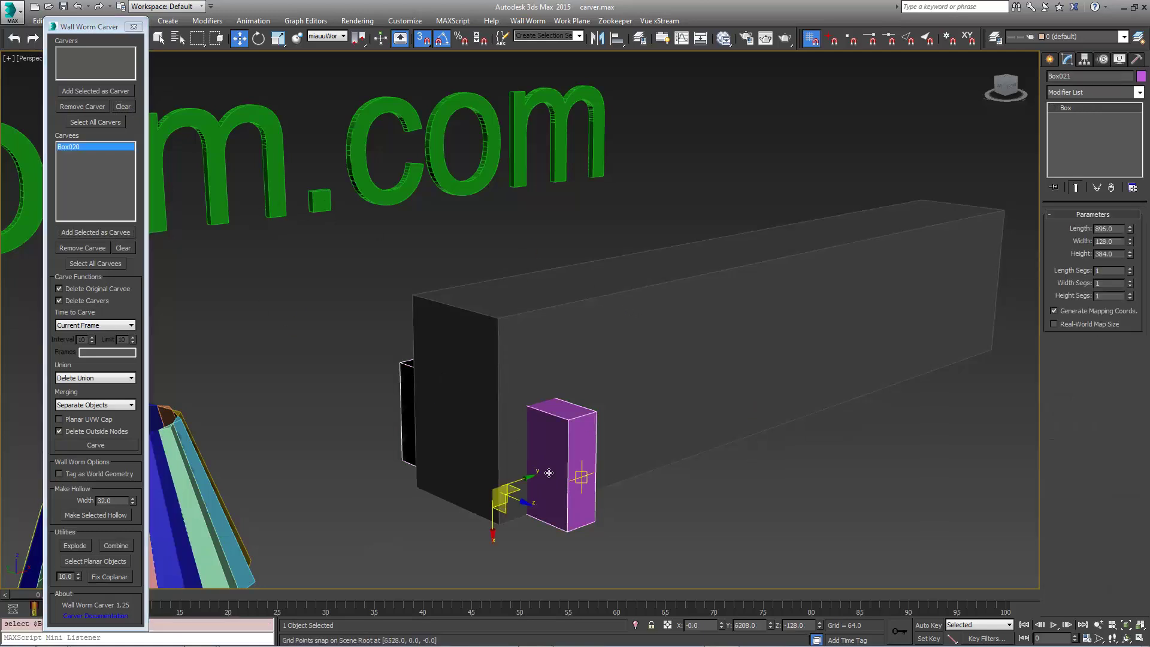
pyautogui.click(96, 92)
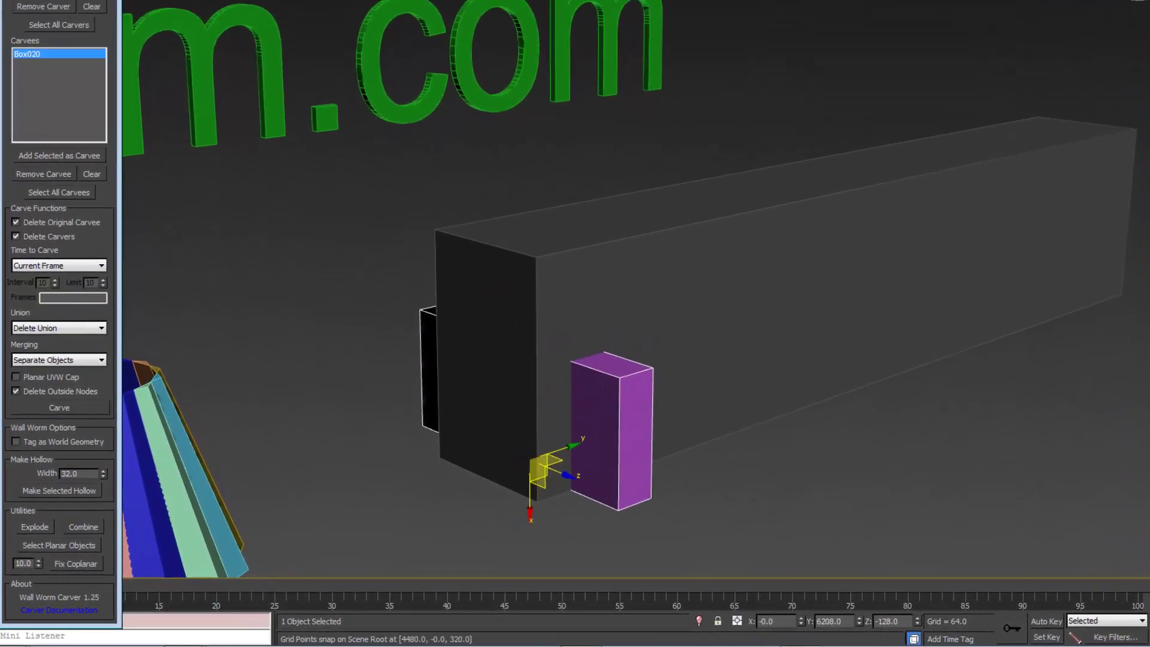
pyautogui.moveTo(1, 588)
pyautogui.mouseDown()
pyautogui.moveTo(106, 594)
pyautogui.moveTo(14, 592)
pyautogui.mouseUp()
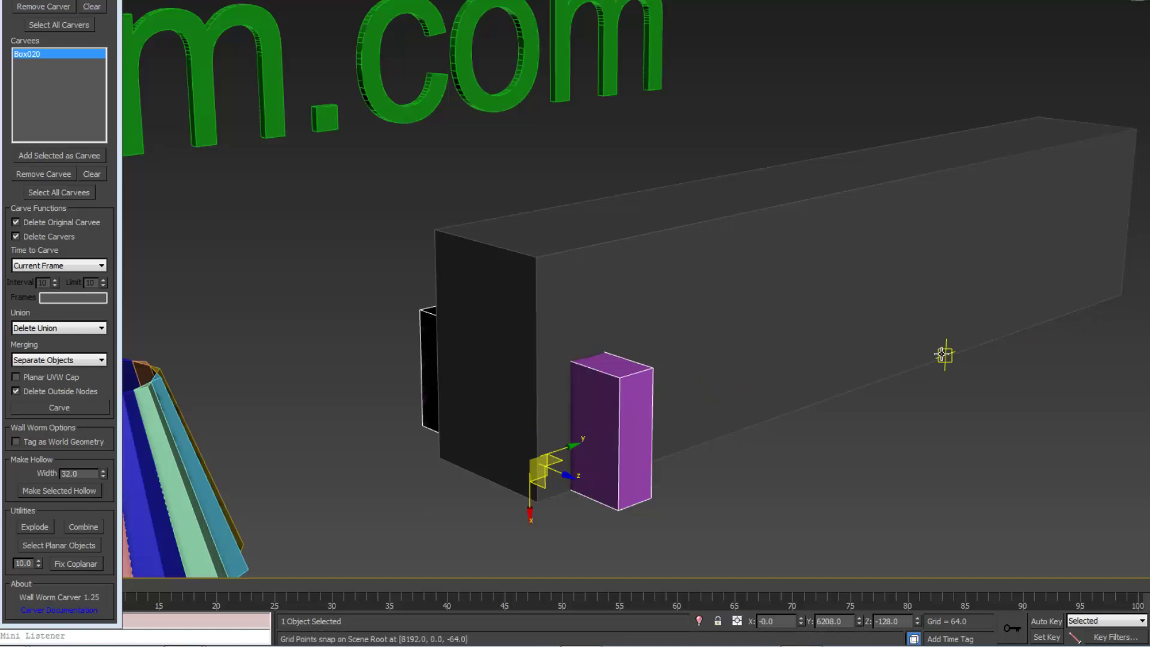
# Set the time to carve to Interval From Now with an interval of 1, turn off Delete Outside Nodes and save the scene.
pyautogui.click(72, 267)
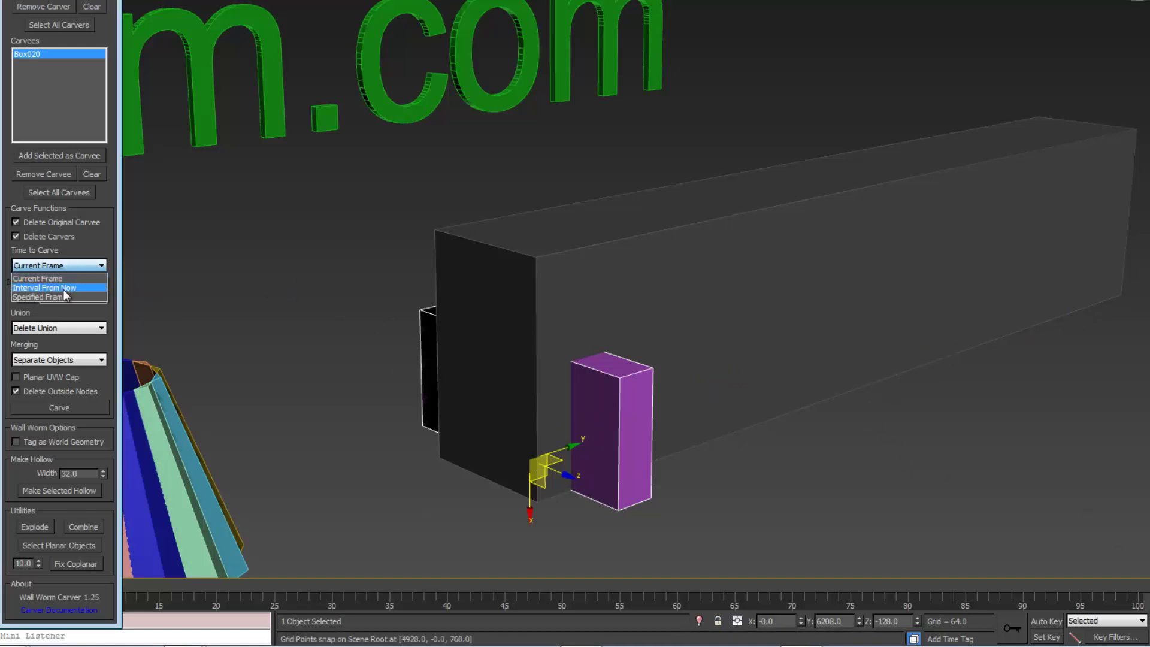
pyautogui.click(65, 290)
pyautogui.click(48, 283)
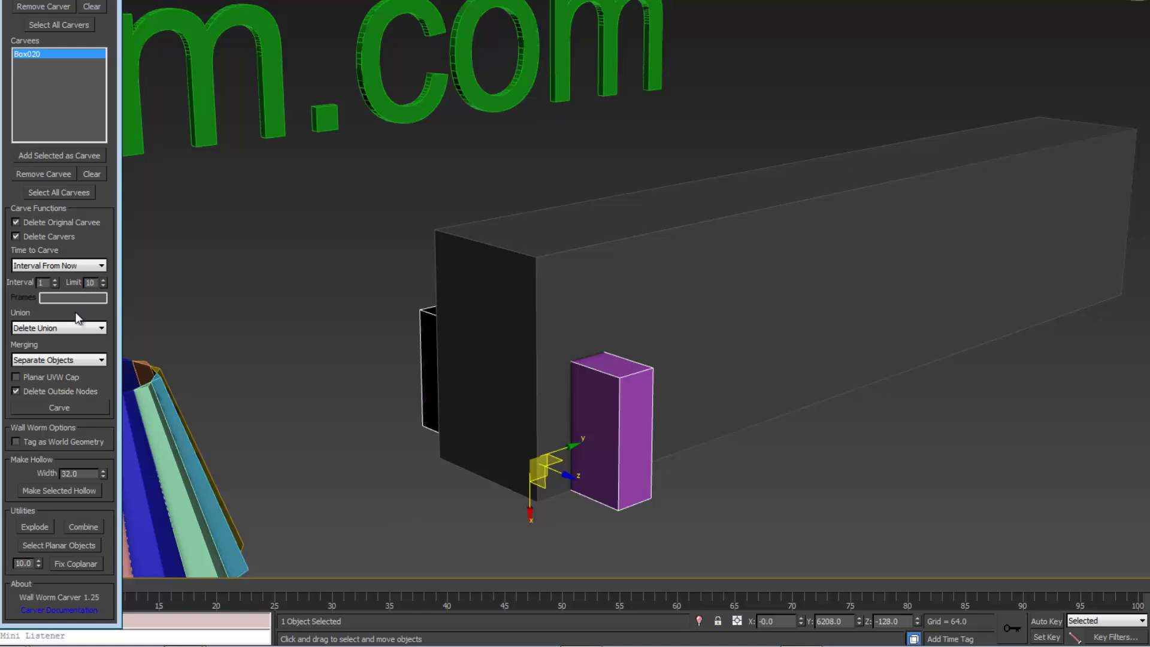
pyautogui.hotkey('ctrl', 's')
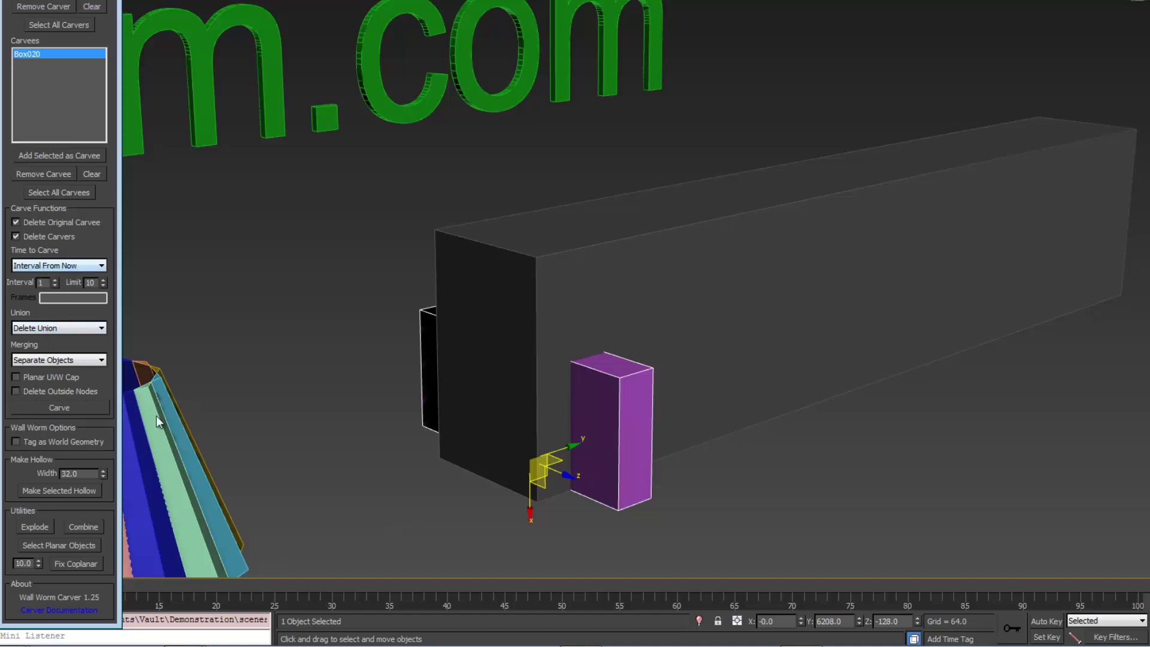
# Carve the long dark grey box with the animated purple carver over the configured frame intervals.
pyautogui.click(59, 408)
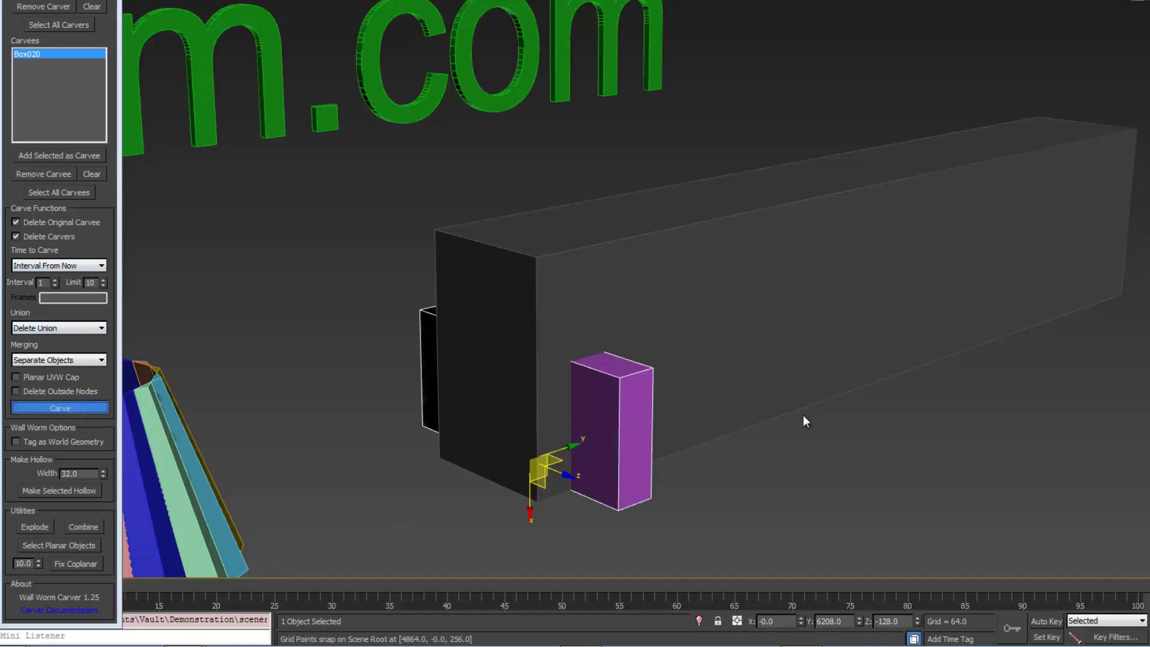
pyautogui.scroll(3, 731, 400)
pyautogui.scroll(-6, 732, 400)
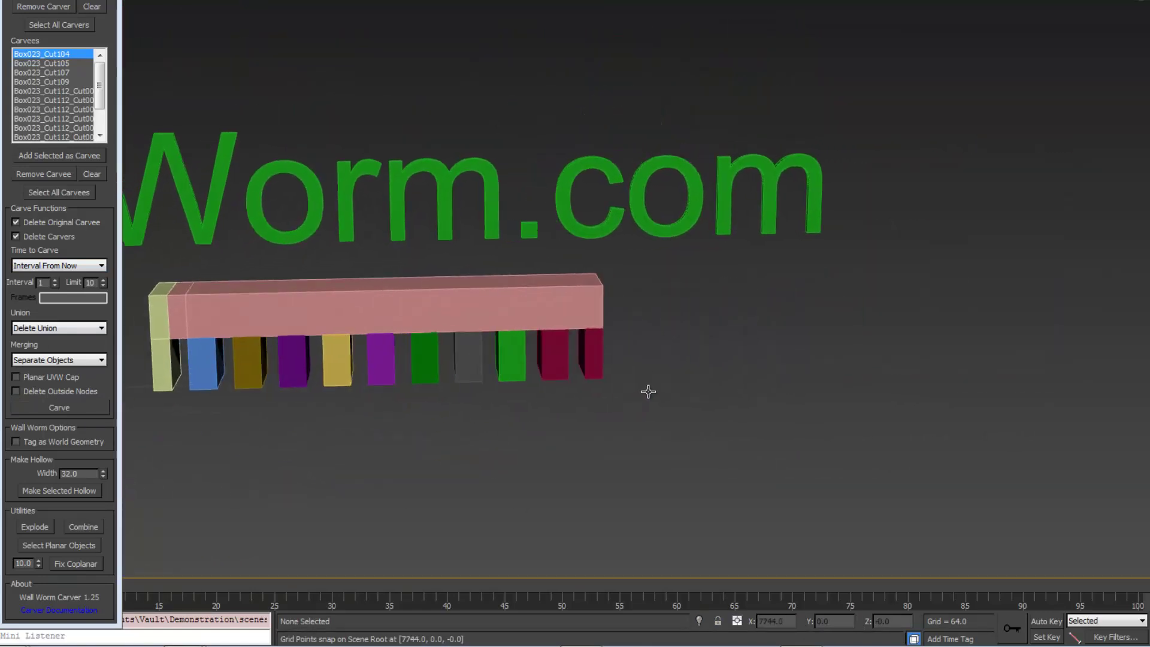
pyautogui.scroll(-3, 335, 385)
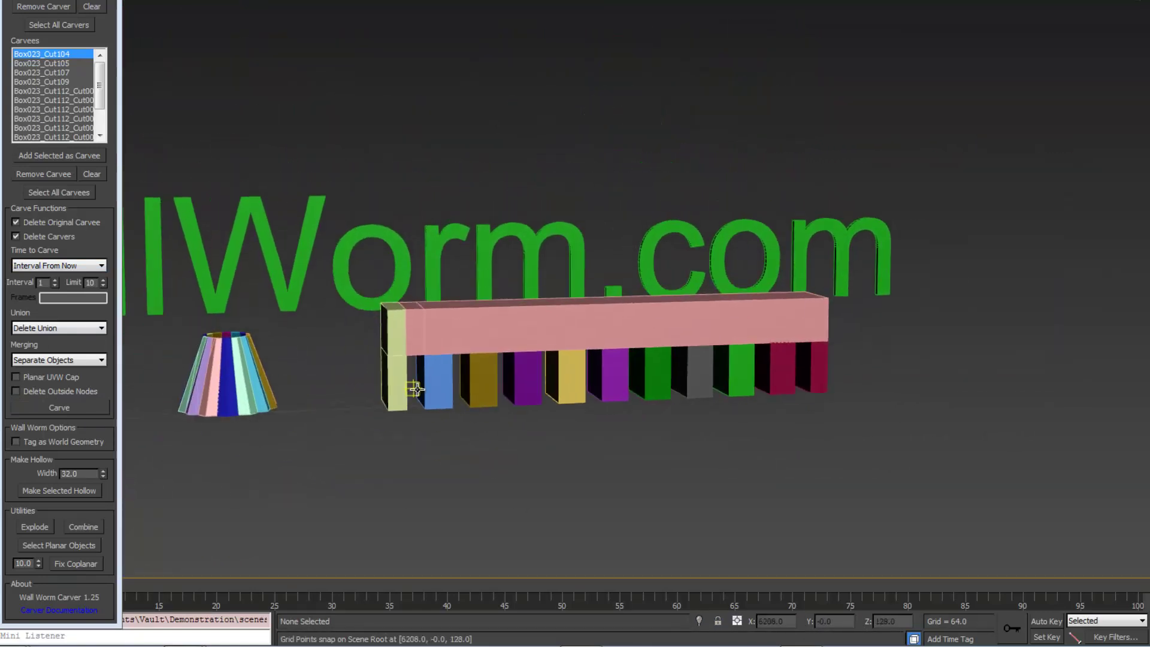
pyautogui.scroll(6, 341, 386)
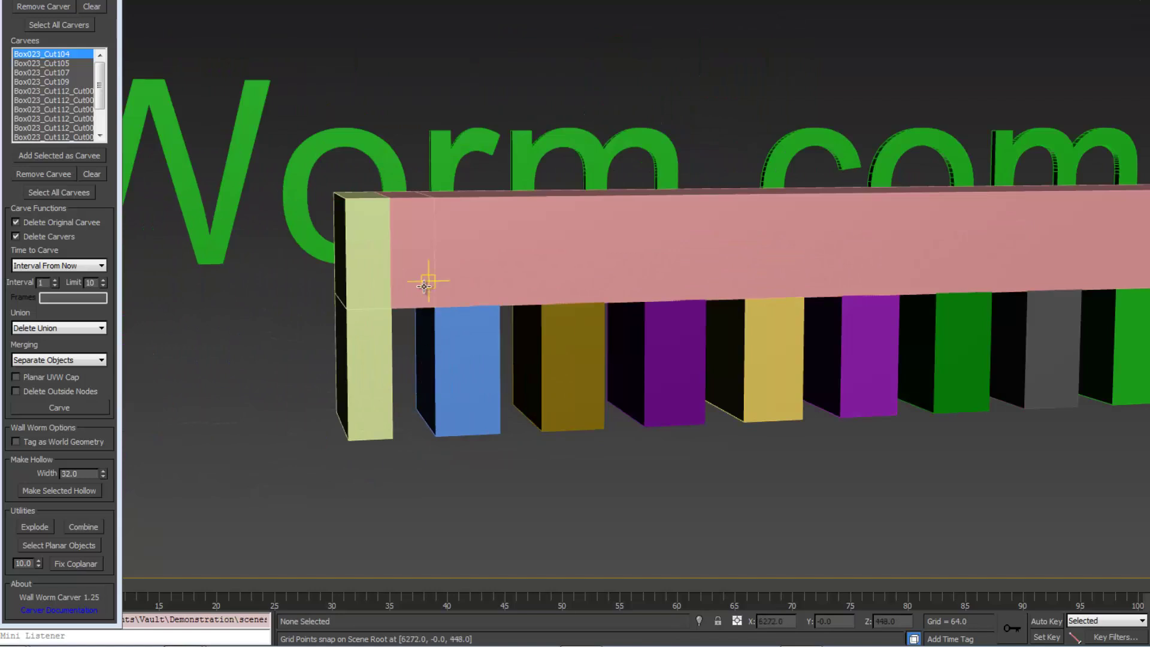
pyautogui.moveTo(542, 346); pyautogui.dragTo(541, 353, button='middle')
pyautogui.scroll(-4, 543, 353)
# Select the unhollowed magenta box at the far end of the object row and make it hollow with a width of 32.
pyautogui.moveTo(440, 361); pyautogui.dragTo(718, 362, button='middle')
pyautogui.scroll(-3, 656, 361)
pyautogui.keyDown('alt'); pyautogui.moveTo(596, 361); pyautogui.dragTo(611, 375, button='middle'); pyautogui.keyUp('alt')
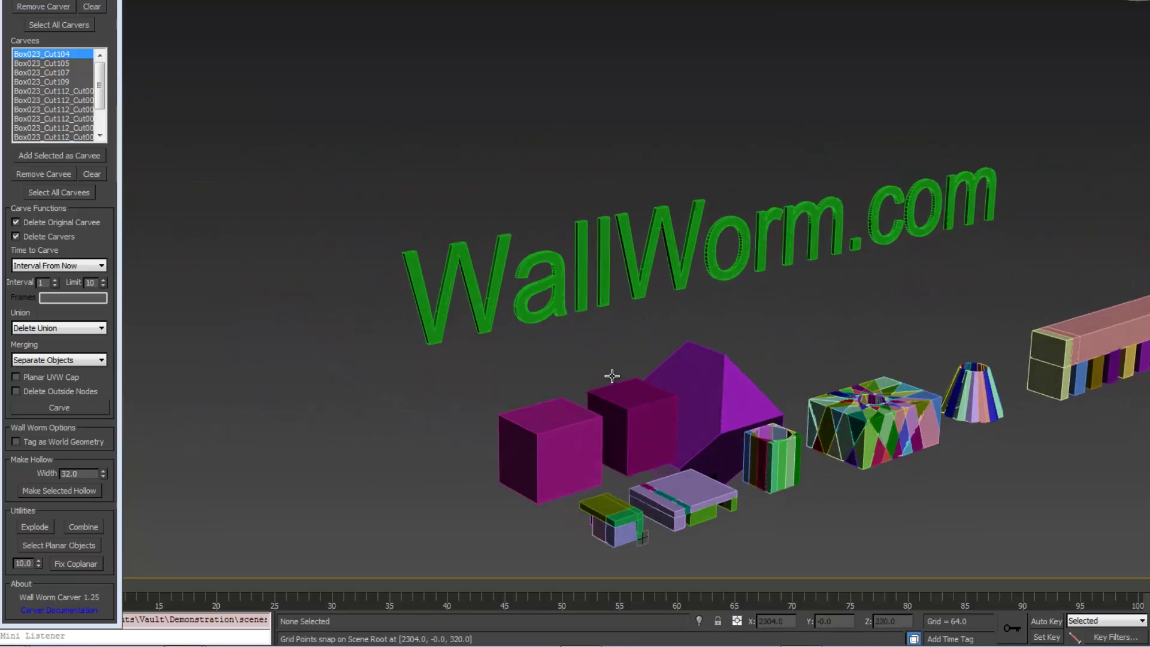
pyautogui.moveTo(651, 429); pyautogui.dragTo(658, 377, button='middle')
pyautogui.scroll(5, 659, 377)
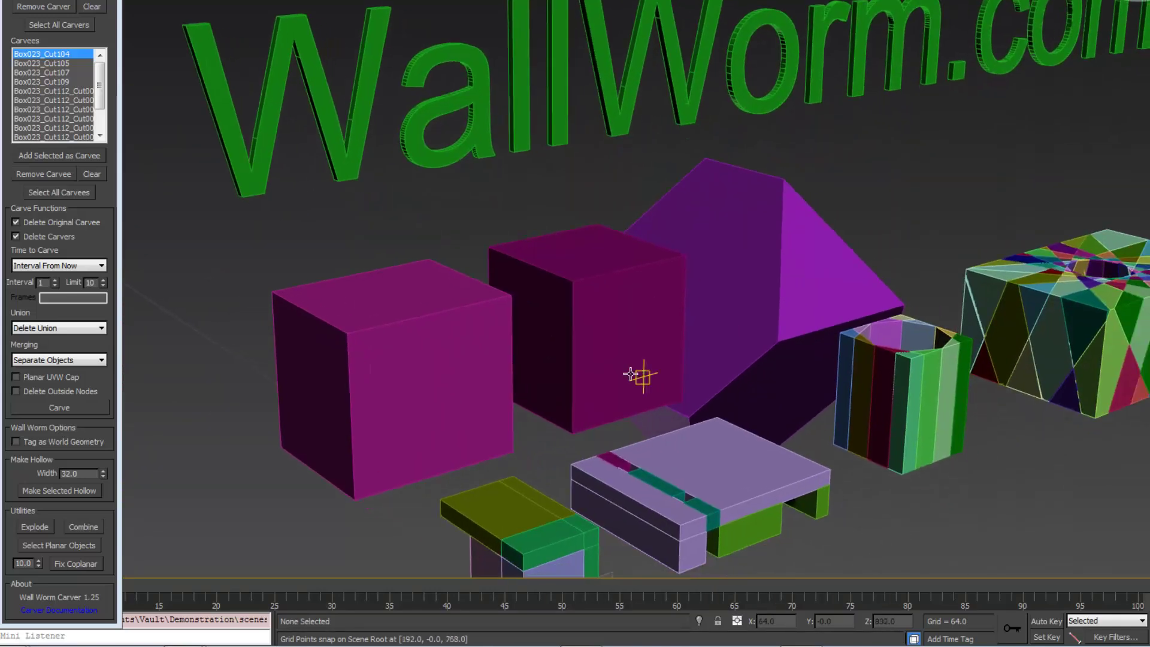
pyautogui.click(402, 348)
pyautogui.scroll(5, 557, 360)
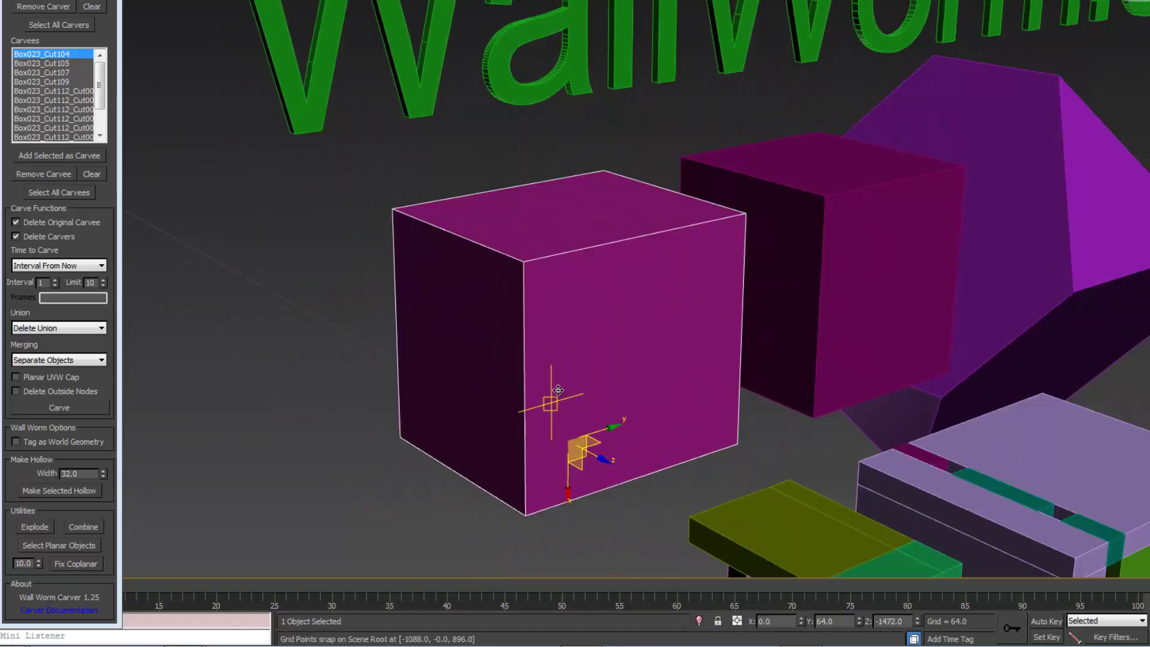
pyautogui.moveTo(549, 403); pyautogui.dragTo(558, 363, button='middle')
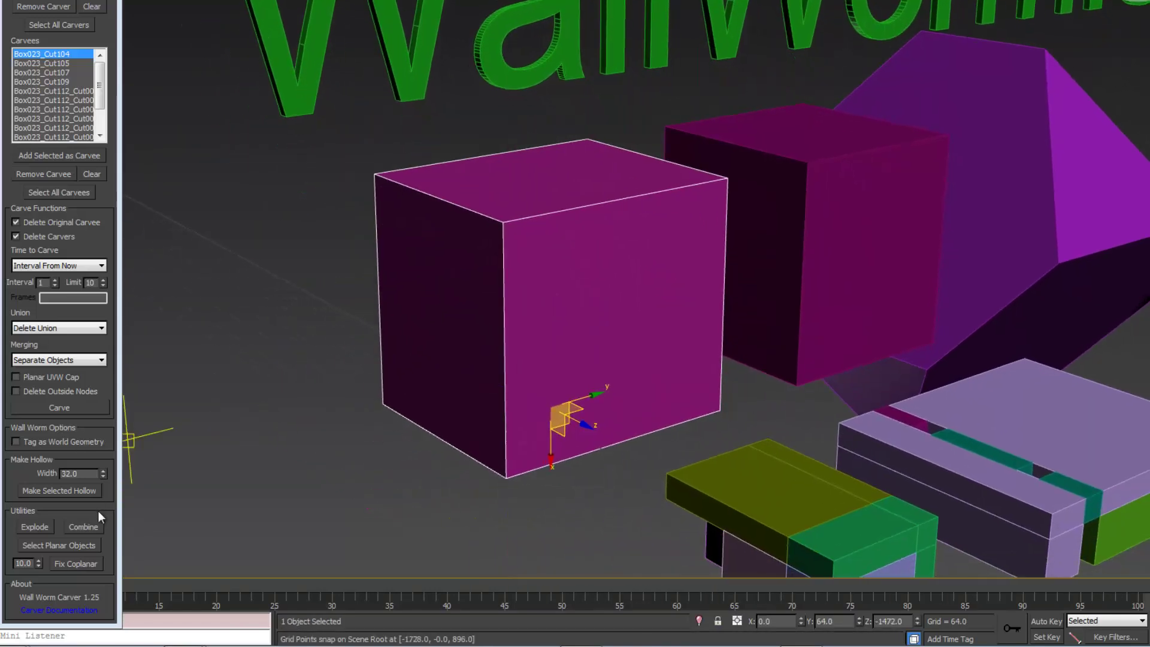
pyautogui.click(66, 490)
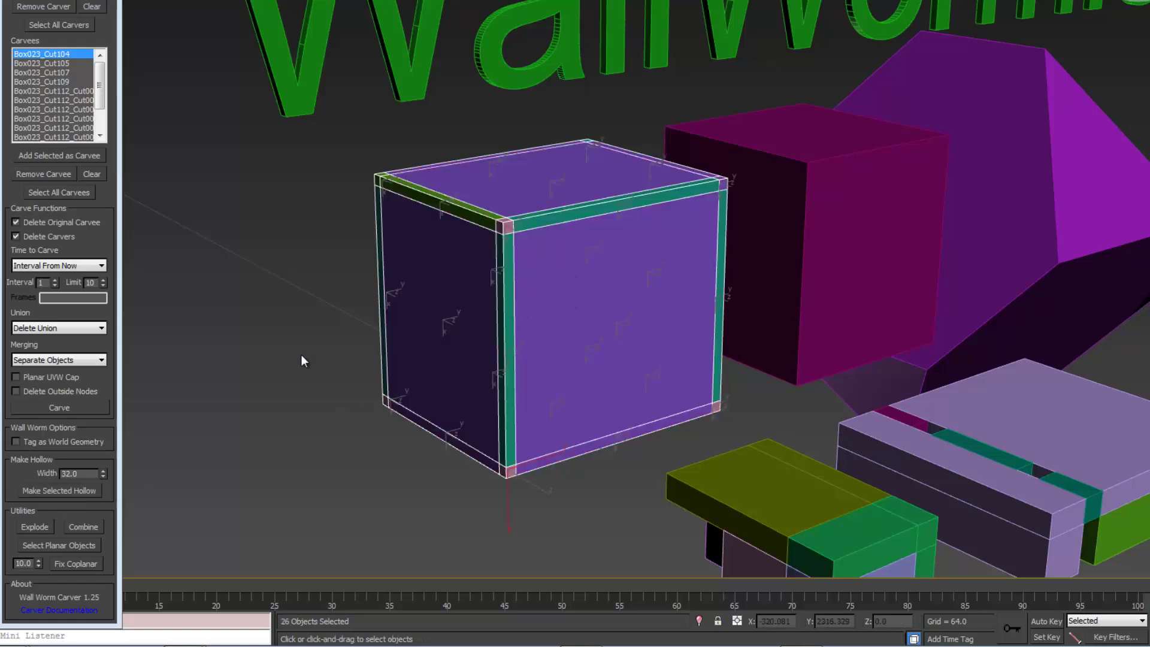
# Pull the front wall about 196 units out of the hollowed box, and undo the move and the hollowing.
pyautogui.click(621, 308)
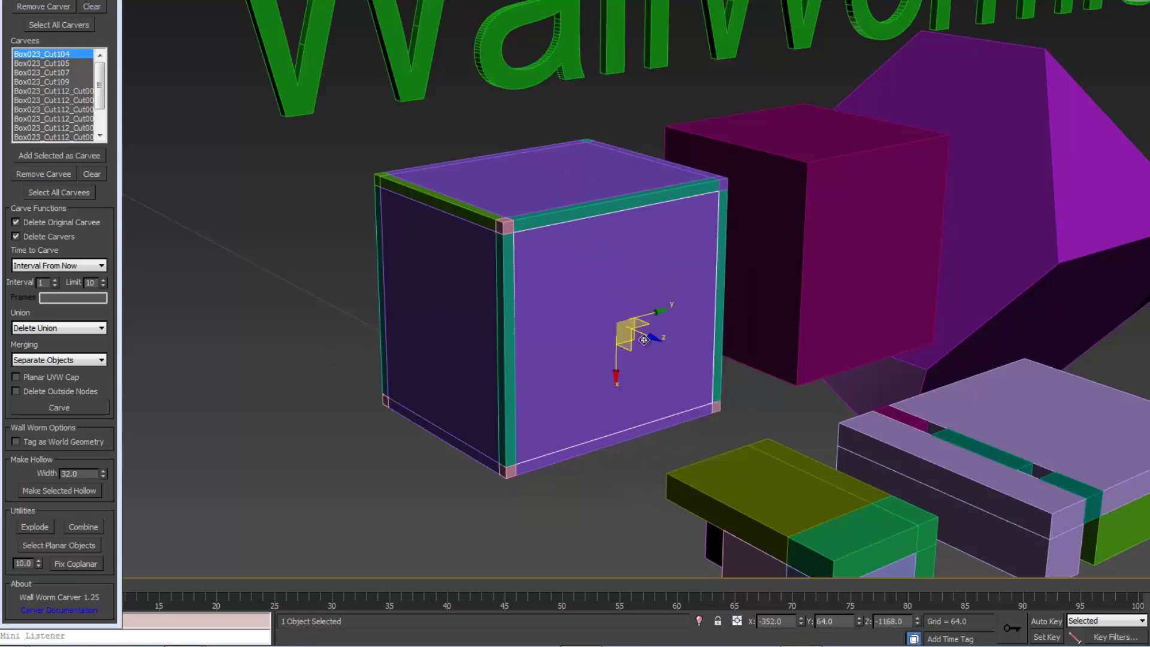
pyautogui.moveTo(920, 589); pyautogui.dragTo(918, 536)
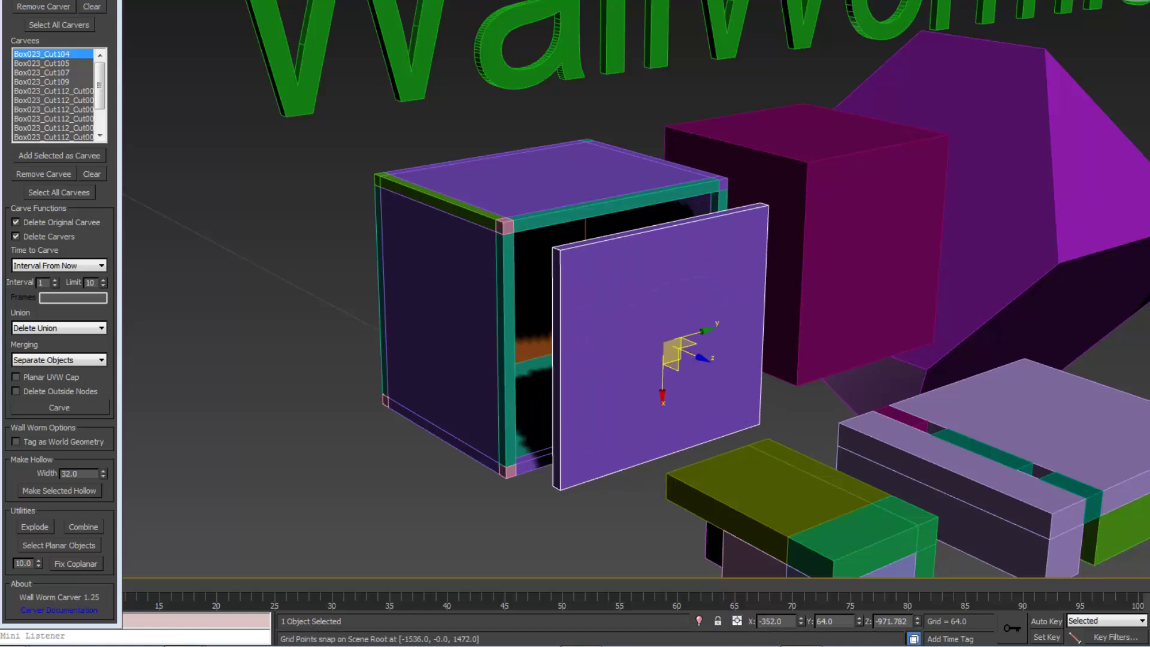
pyautogui.moveTo(60, 0); pyautogui.dragTo(54, 36)
pyautogui.click(34, 0)
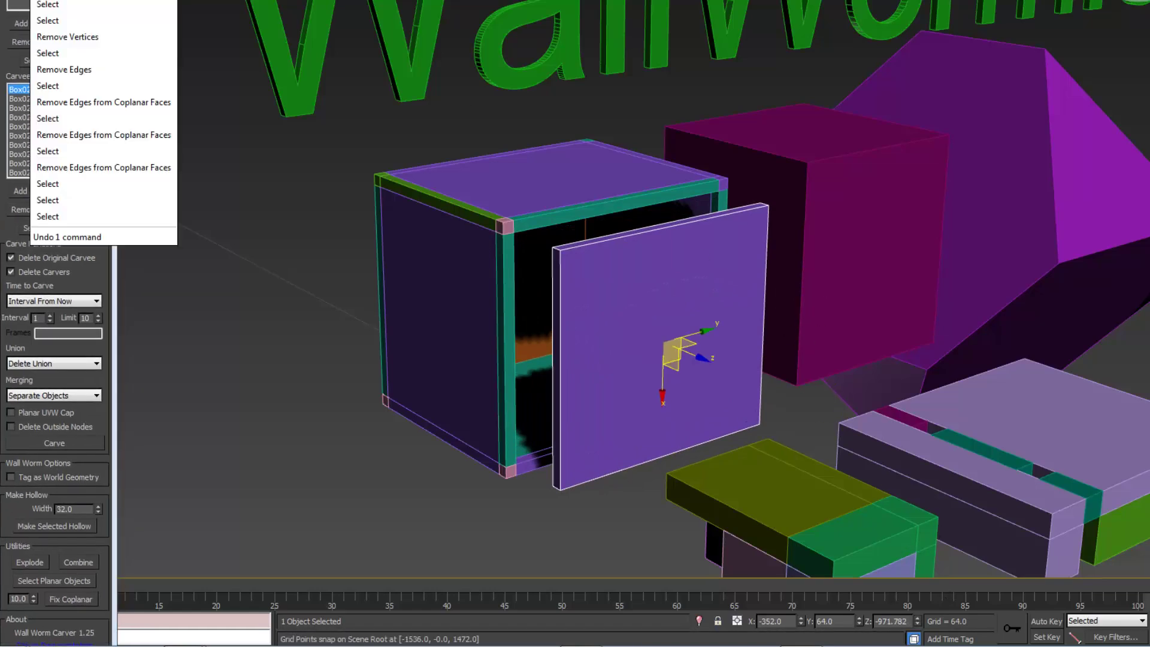
pyautogui.click(60, 237)
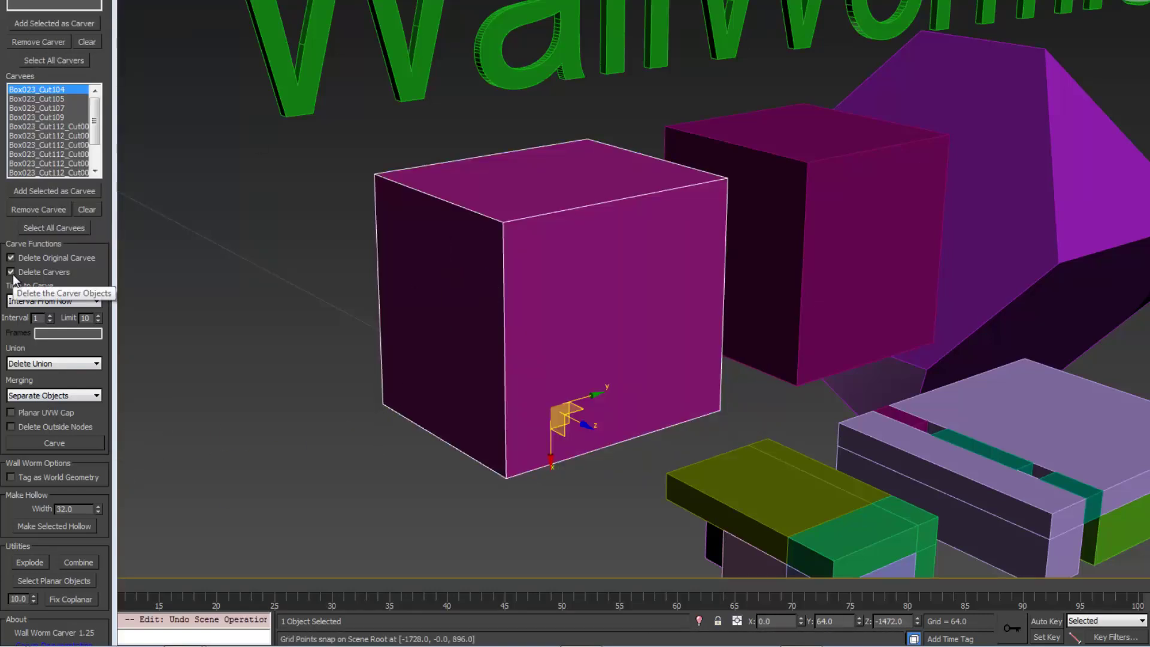
# Set Union to Keep All and make the magenta box hollow with a width of 32.
pyautogui.click(44, 363)
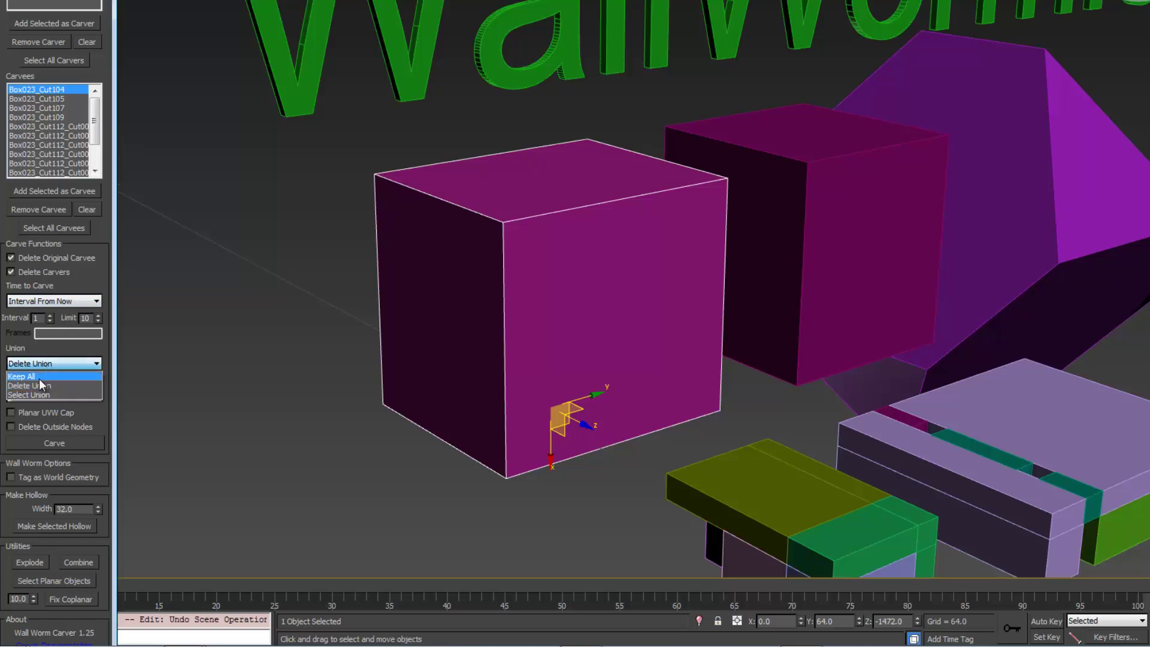
pyautogui.click(39, 377)
pyautogui.click(66, 526)
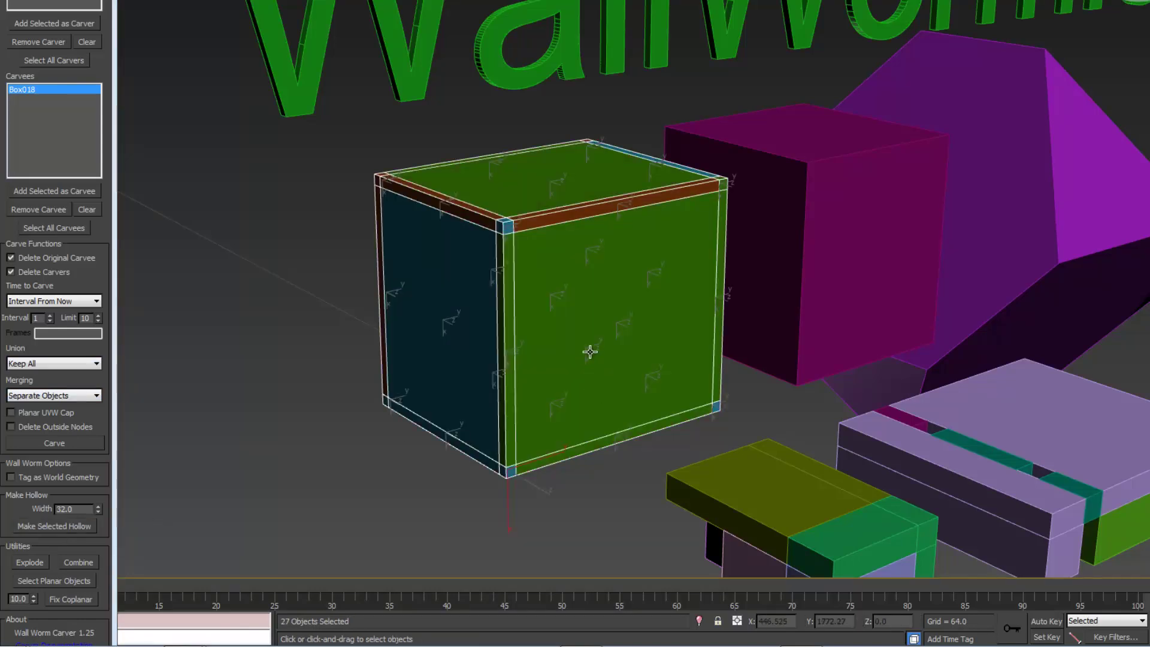
# Move the front wall of the hollowed box outward along Z to about -595.
pyautogui.click(590, 352)
pyautogui.rightClick(567, 372)
pyautogui.click(595, 398)
pyautogui.moveTo(915, 619); pyautogui.dragTo(900, 408)
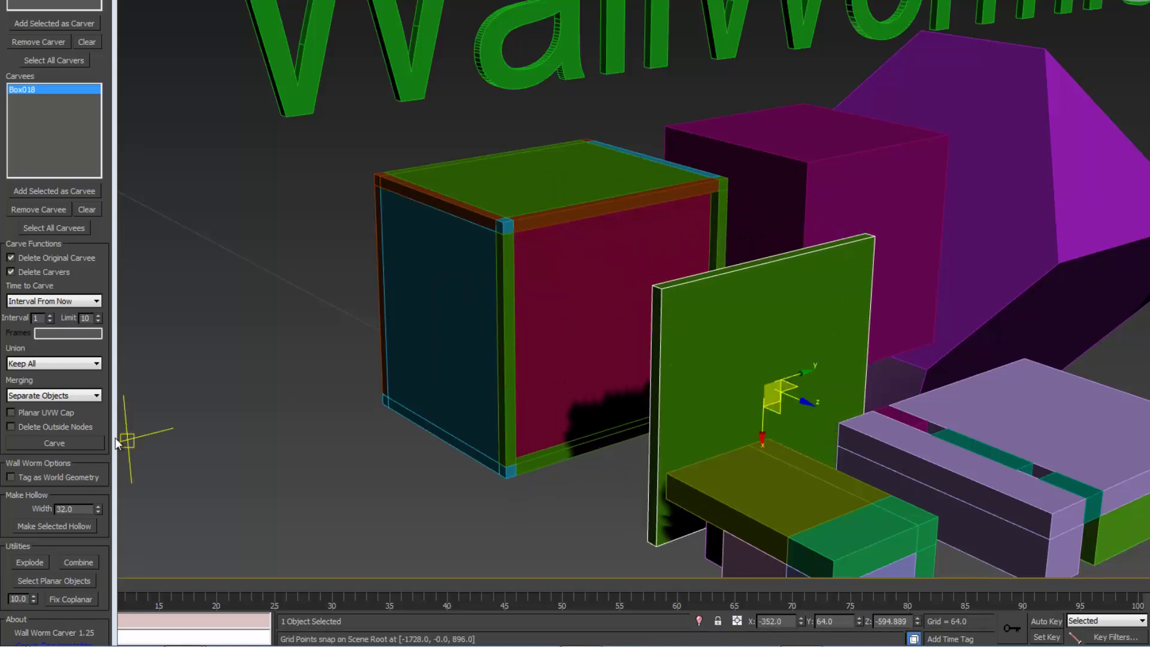
# Select the solid core inside the hollowed box, keeping Union at Keep All.
pyautogui.click(37, 364)
pyautogui.click(46, 362)
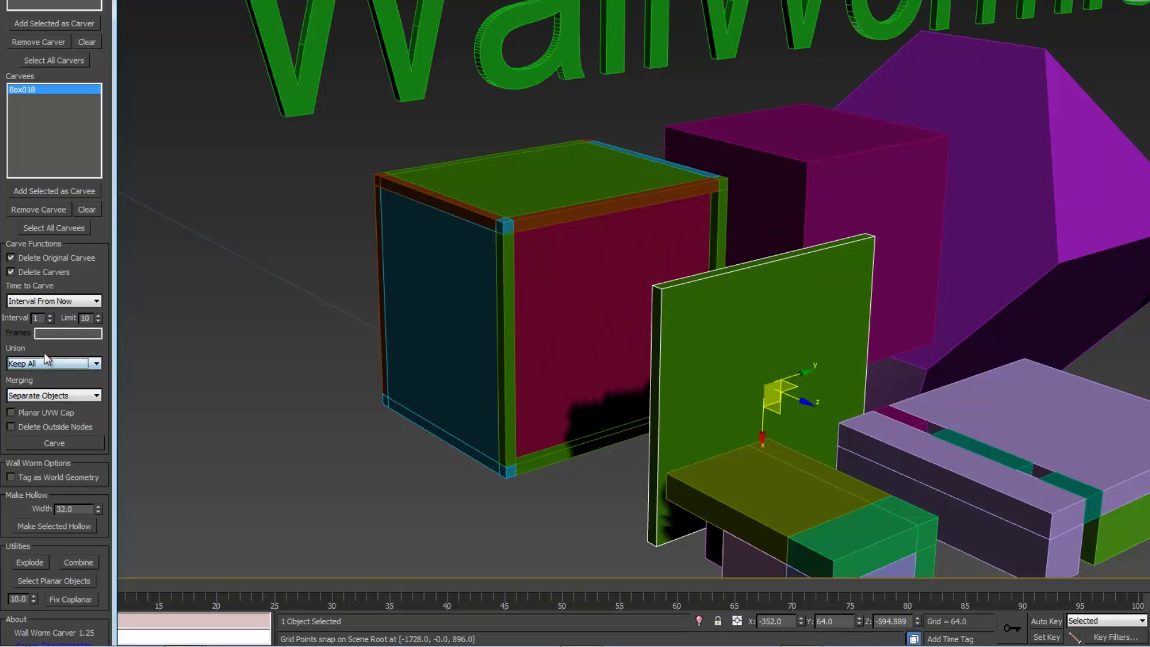
pyautogui.moveTo(575, 321); pyautogui.dragTo(561, 324, button='middle')
pyautogui.scroll(3, 561, 327)
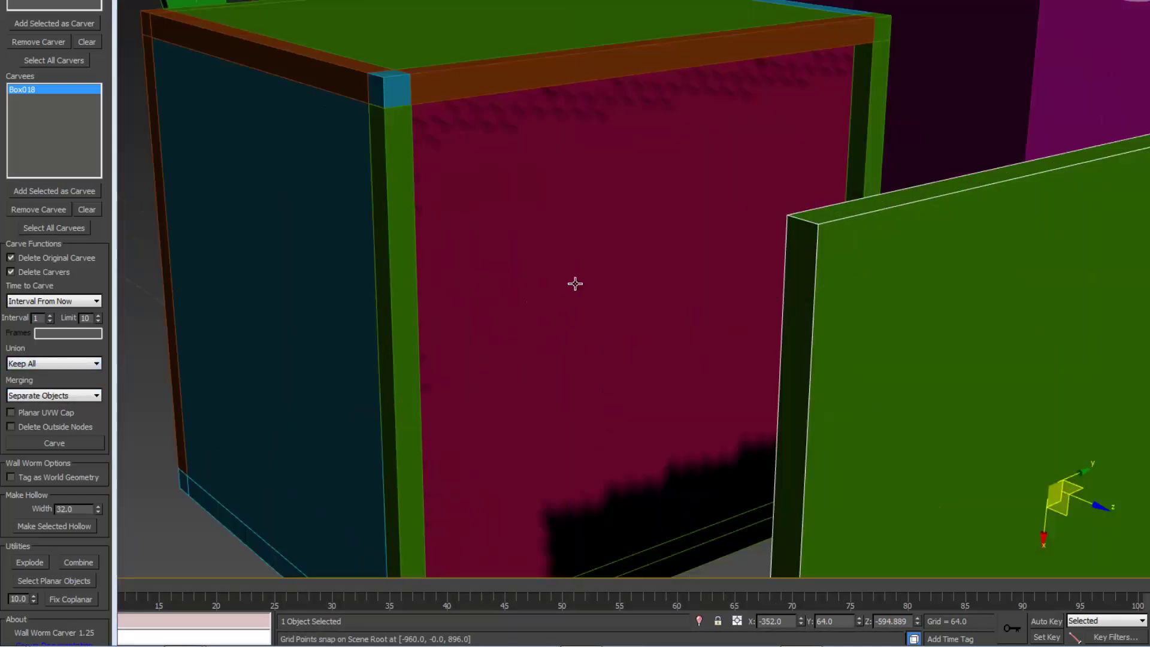
pyautogui.click(575, 282)
pyautogui.moveTo(575, 282); pyautogui.dragTo(563, 291, button='middle')
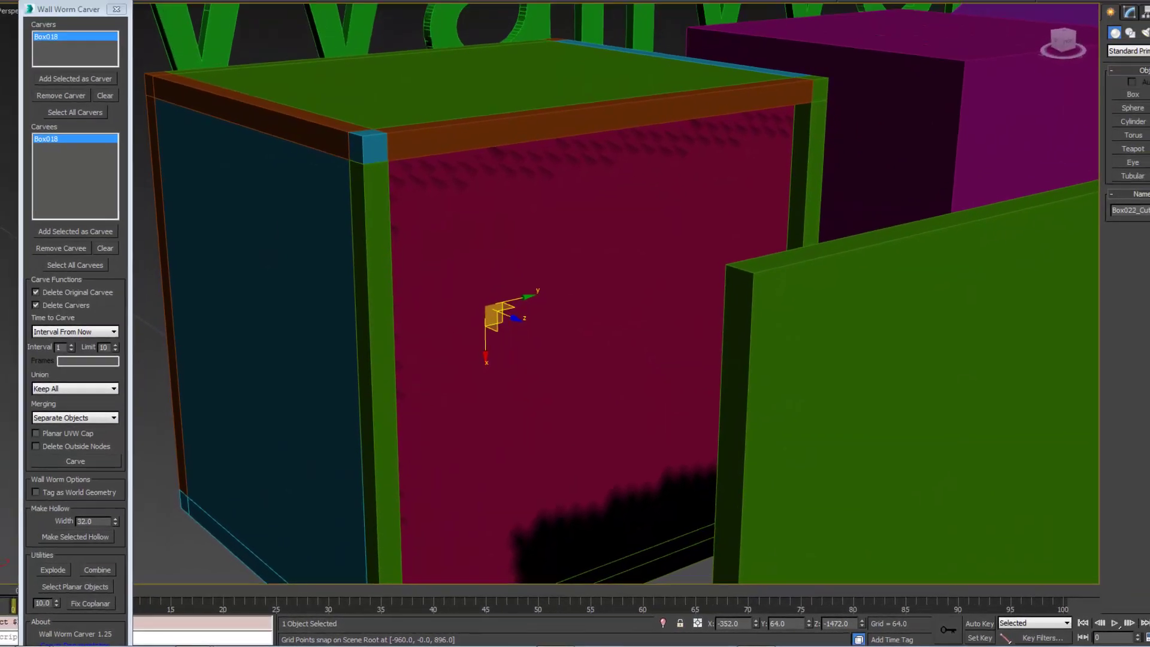
# Open Wall Worm's Brush Entities tool and tie the selected core to the trigger_hurt entity.
pyautogui.click(528, 21)
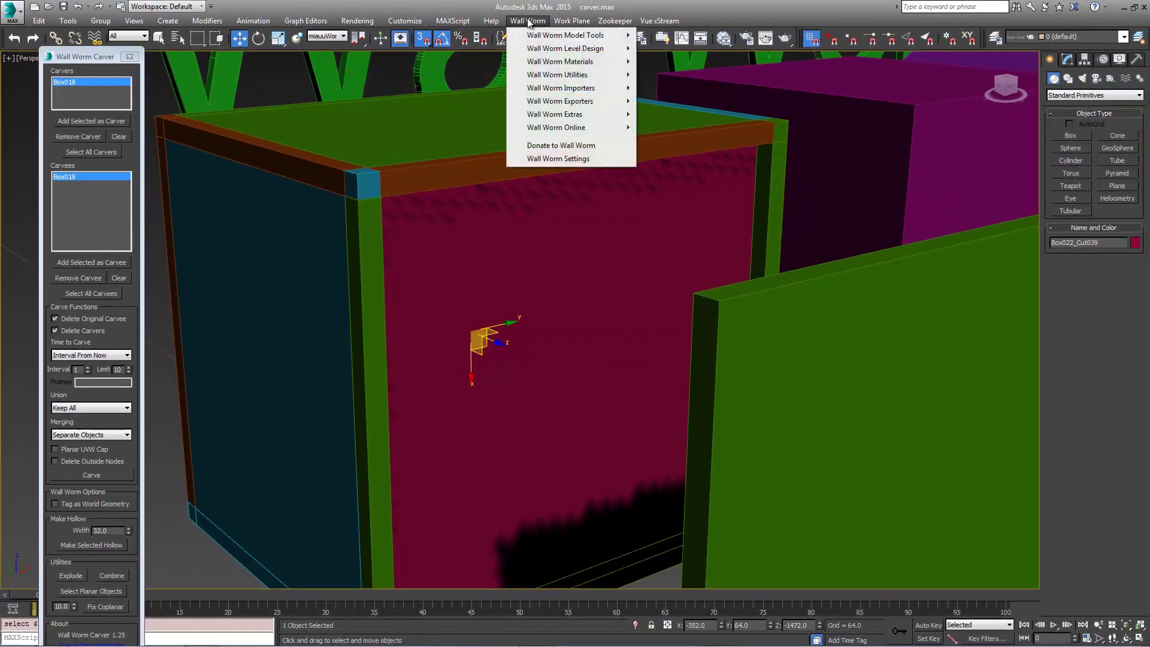
pyautogui.moveTo(575, 49)
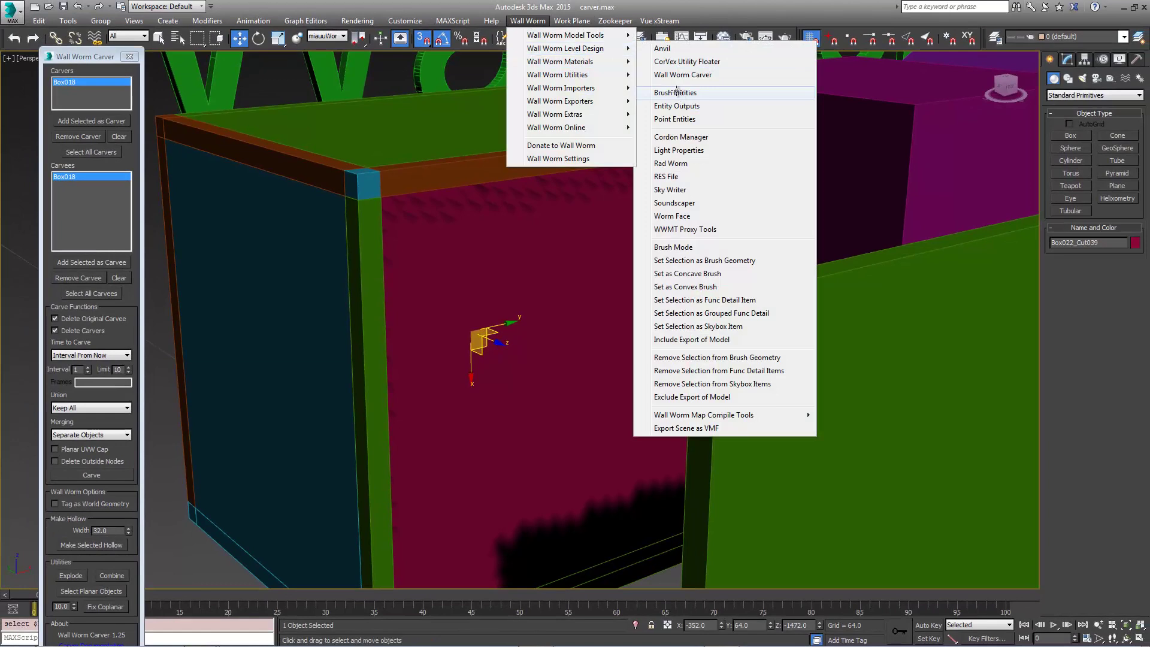
pyautogui.click(675, 92)
pyautogui.click(681, 376)
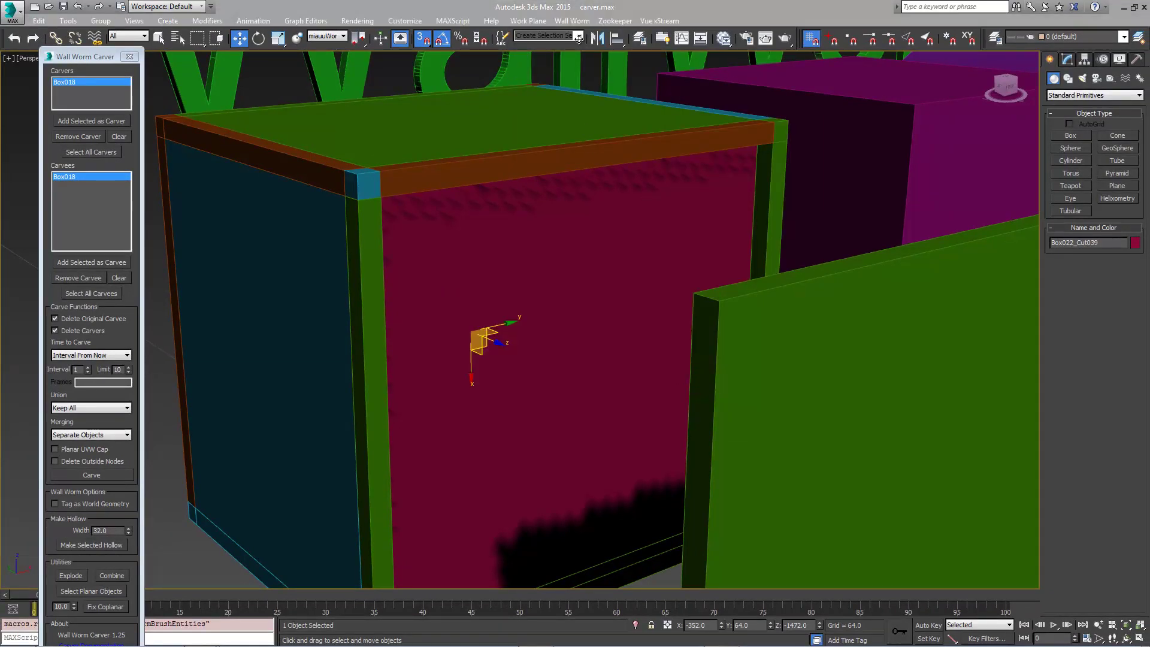
pyautogui.moveTo(583, 225); pyautogui.dragTo(342, 185)
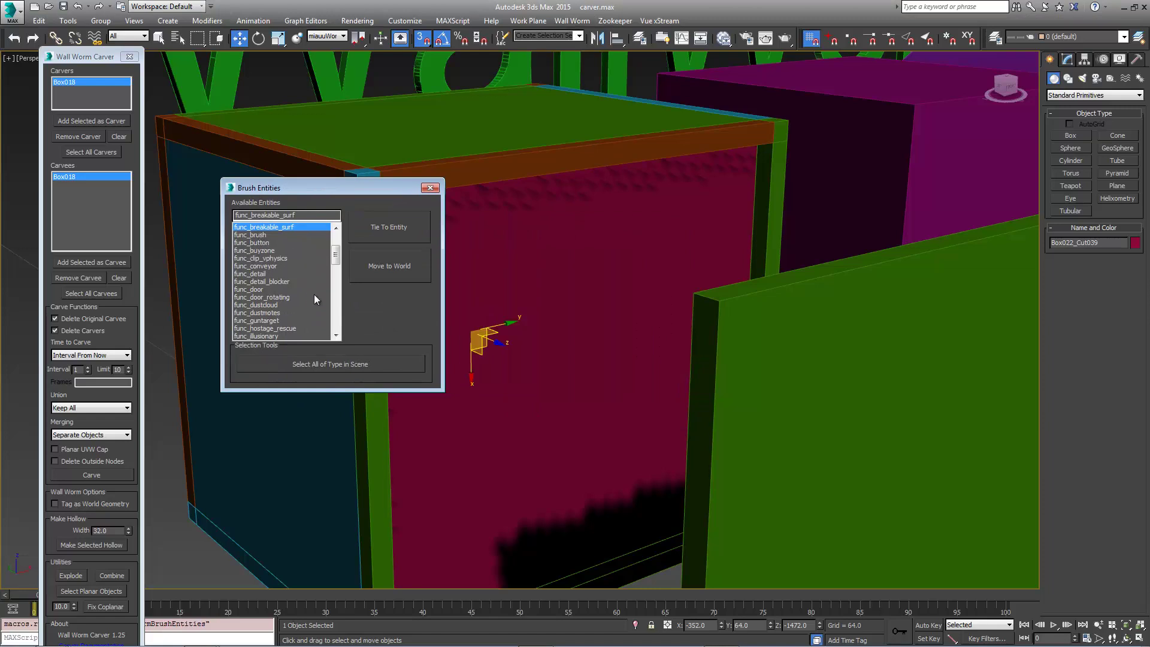
pyautogui.click(250, 274)
pyautogui.moveTo(335, 256); pyautogui.dragTo(334, 312)
pyautogui.scroll(-1, 260, 281)
pyautogui.click(260, 281)
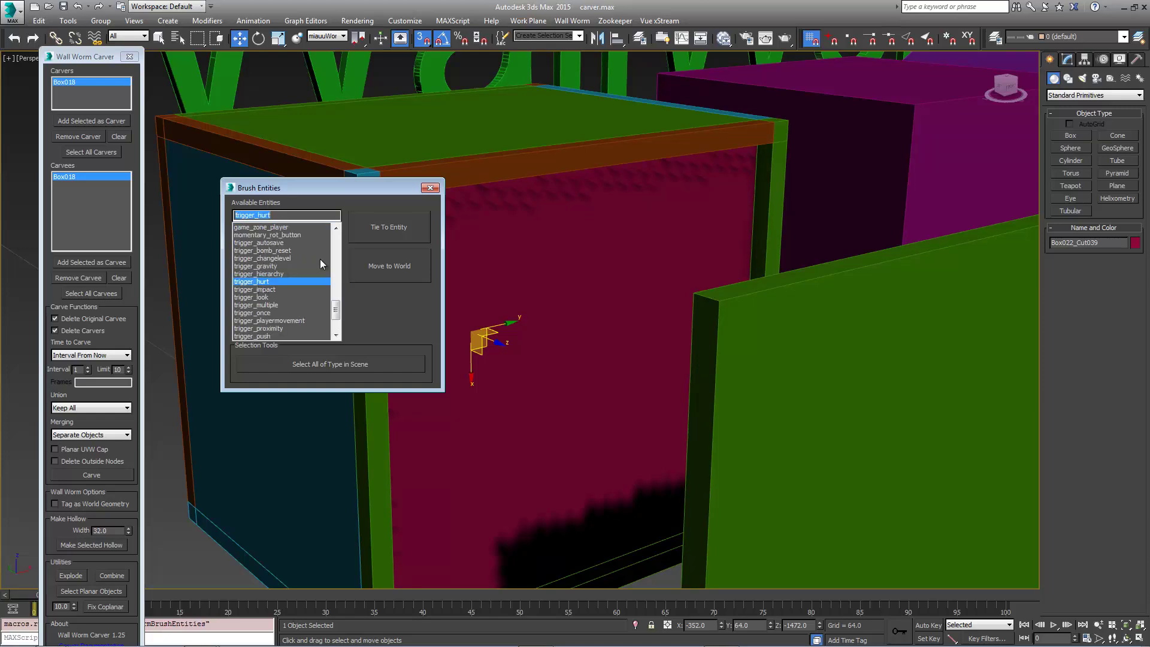
pyautogui.click(382, 231)
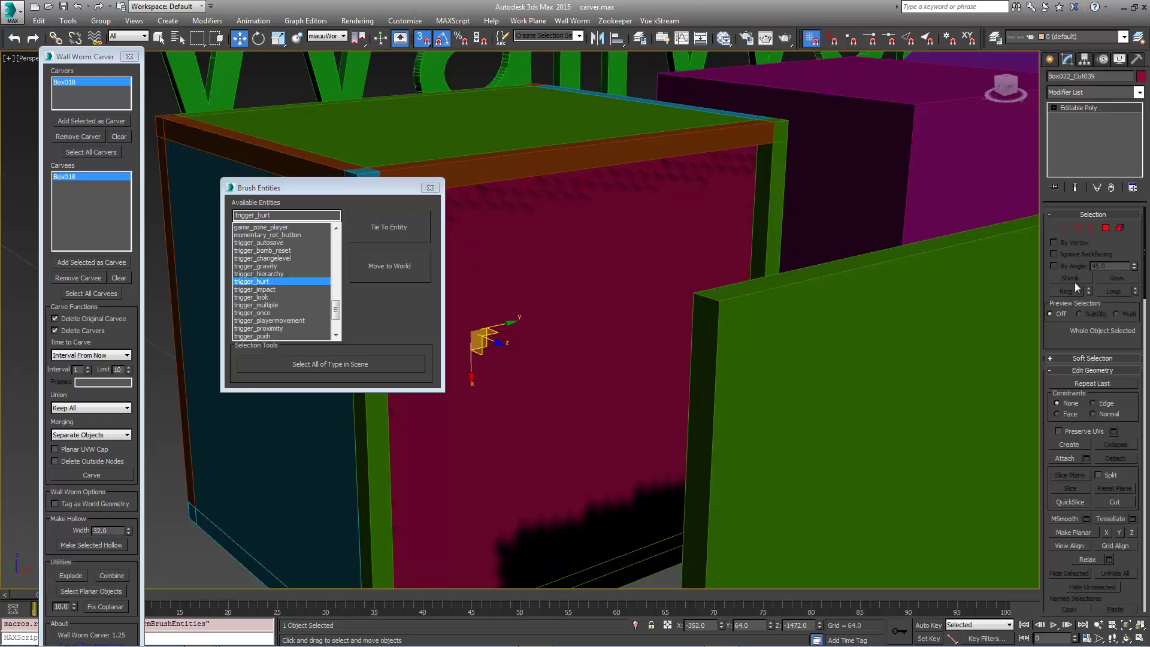
# Collapse the core's Selection, Edit Geometry and Subdivision Surface rollouts and examine its trigger_hurt entity properties.
pyautogui.click(1054, 215)
pyautogui.click(1055, 240)
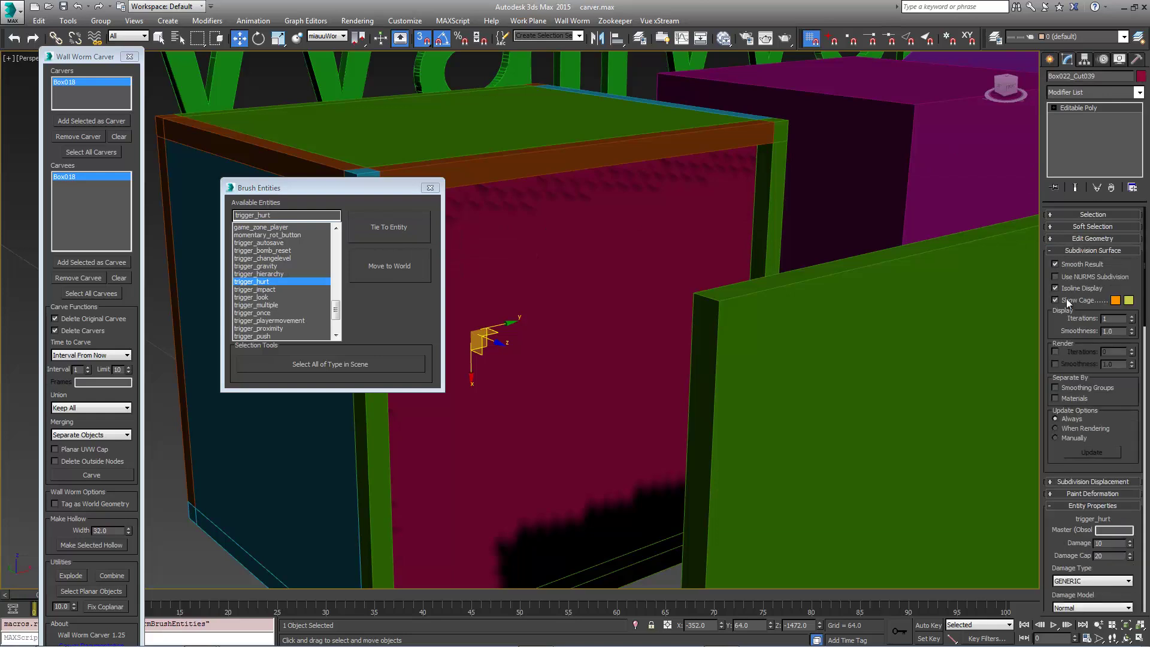
pyautogui.click(1054, 250)
pyautogui.scroll(-2, 1063, 287)
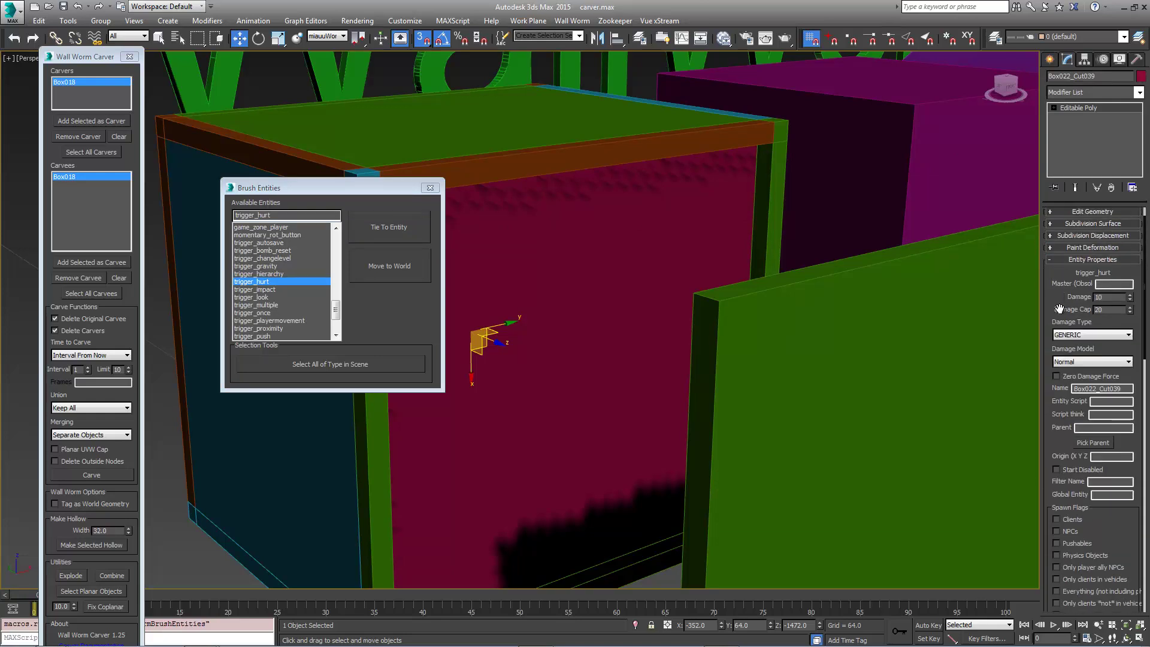
pyautogui.moveTo(383, 196)
pyautogui.mouseDown()
pyautogui.moveTo(164, 243)
pyautogui.moveTo(334, 204)
pyautogui.mouseUp()
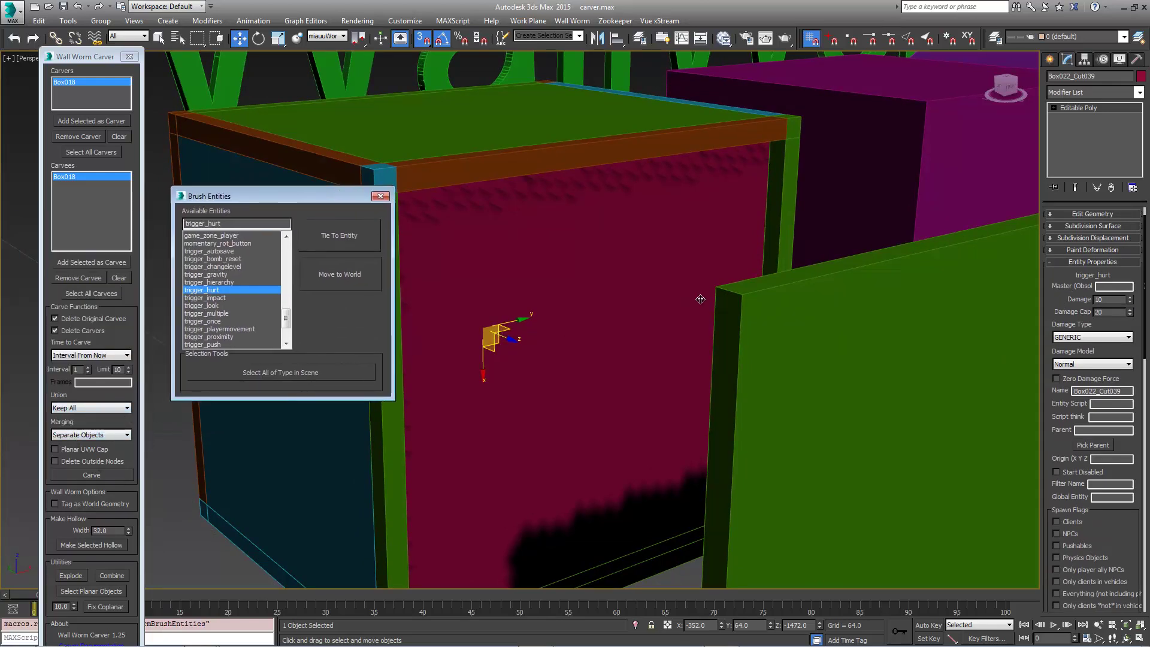
# Select the second magenta box behind the hollowed one, frame it in the view and close Brush Entities.
pyautogui.scroll(-5, 698, 297)
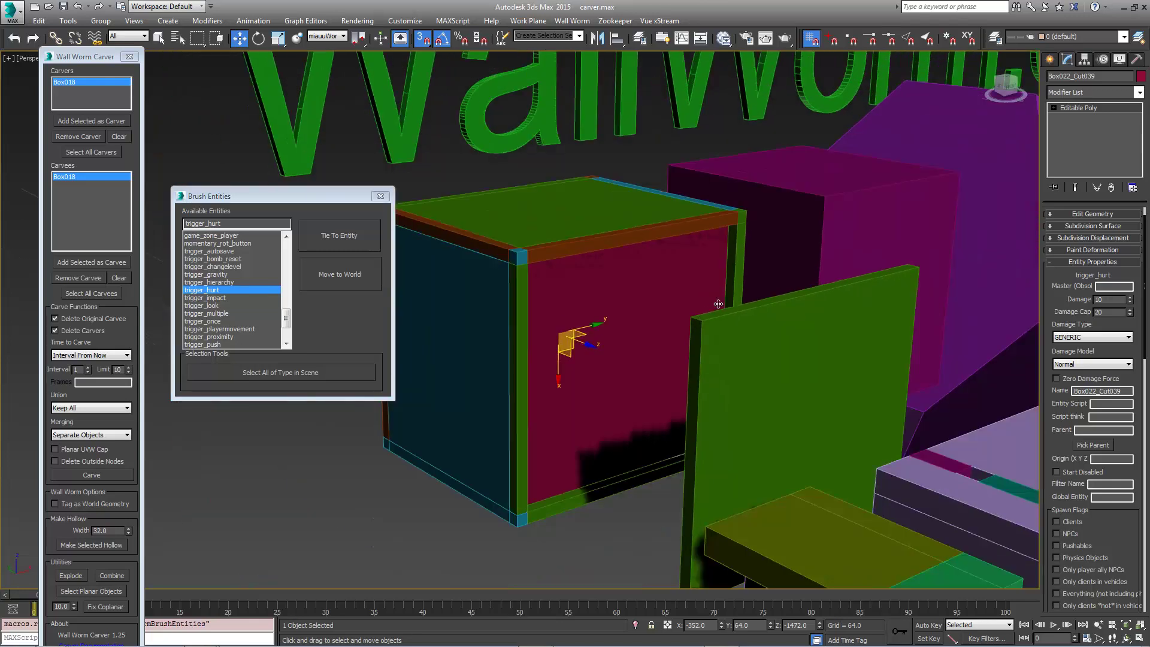
pyautogui.moveTo(718, 304); pyautogui.dragTo(605, 362, button='middle')
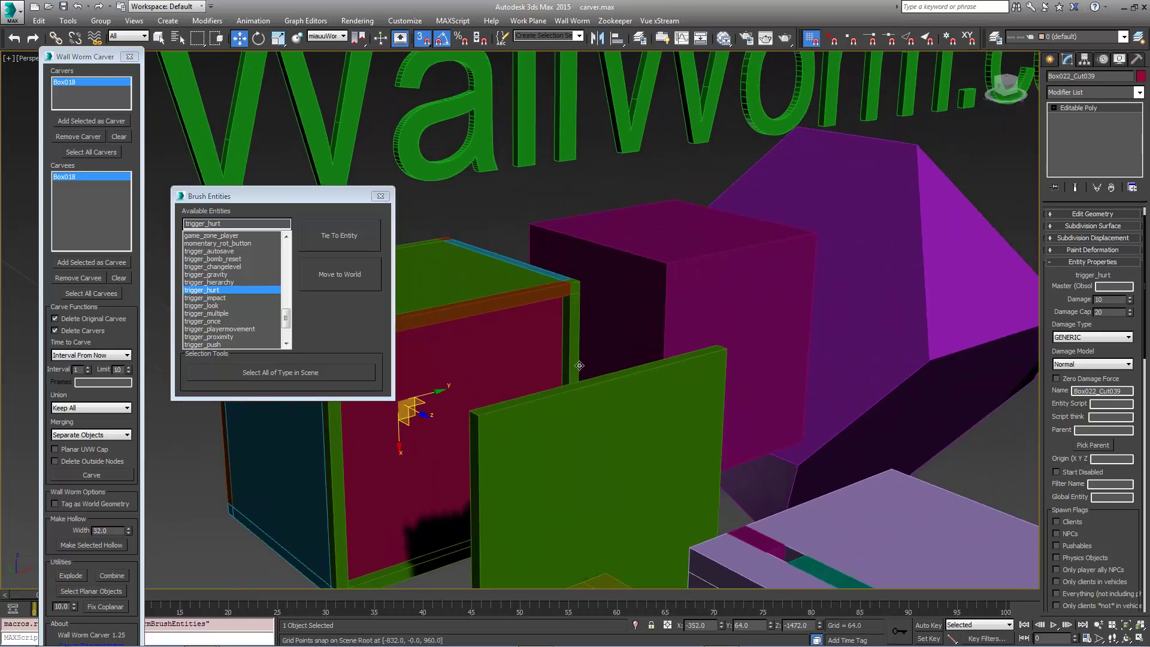
pyautogui.moveTo(703, 351); pyautogui.dragTo(584, 372, button='middle')
pyautogui.click(563, 312)
pyautogui.press('z')
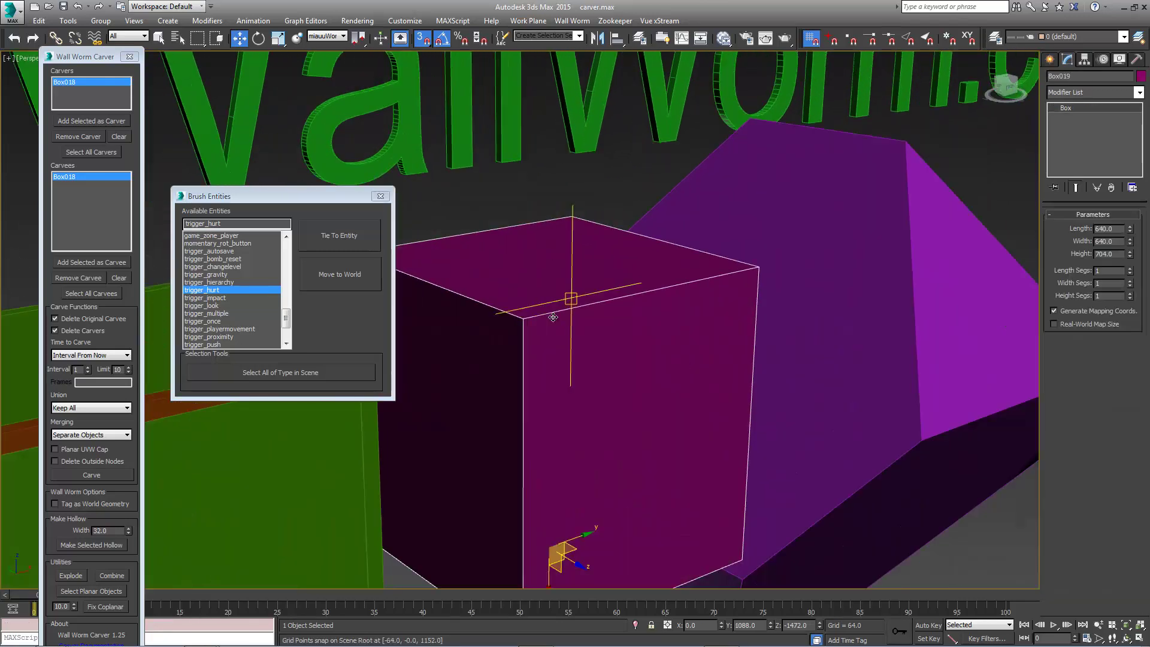
pyautogui.click(380, 196)
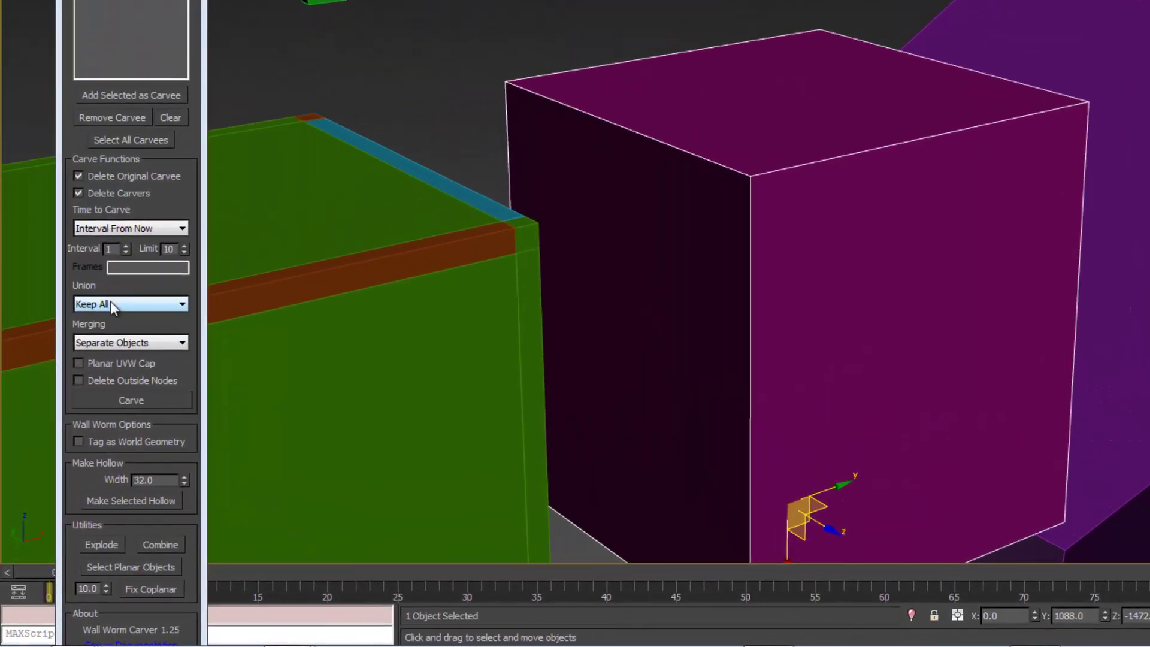
# Set Union to Delete Union, enable Delete Outside Nodes and make the second magenta box hollow with a width of 32.
pyautogui.click(110, 300)
pyautogui.click(98, 328)
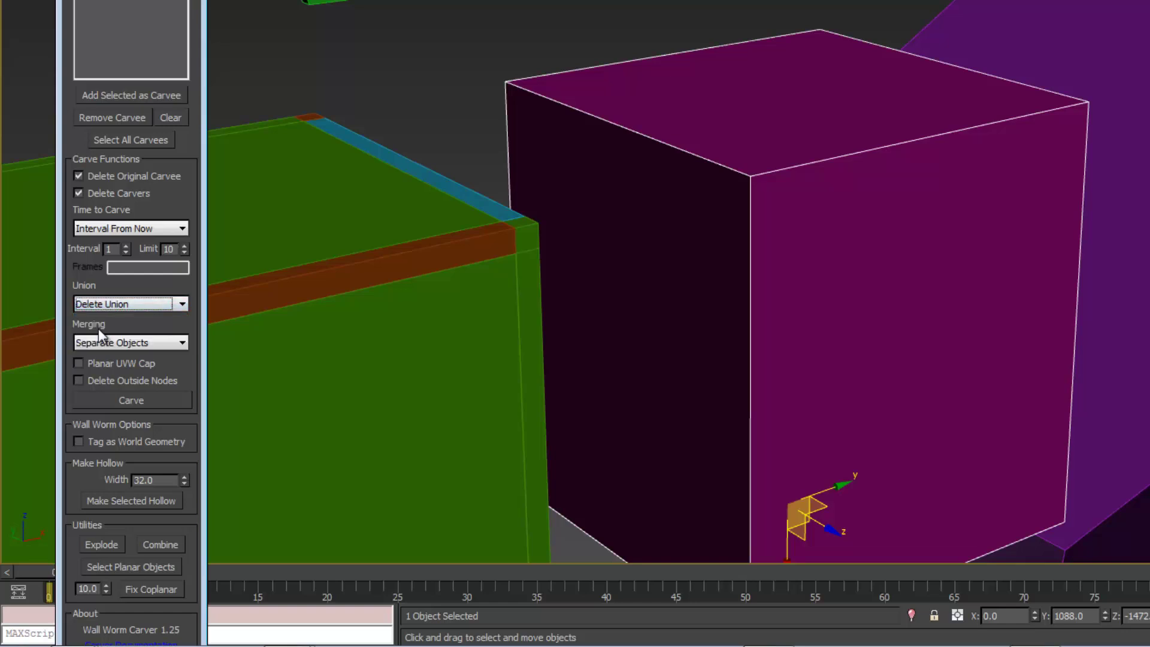
pyautogui.click(106, 381)
pyautogui.click(127, 501)
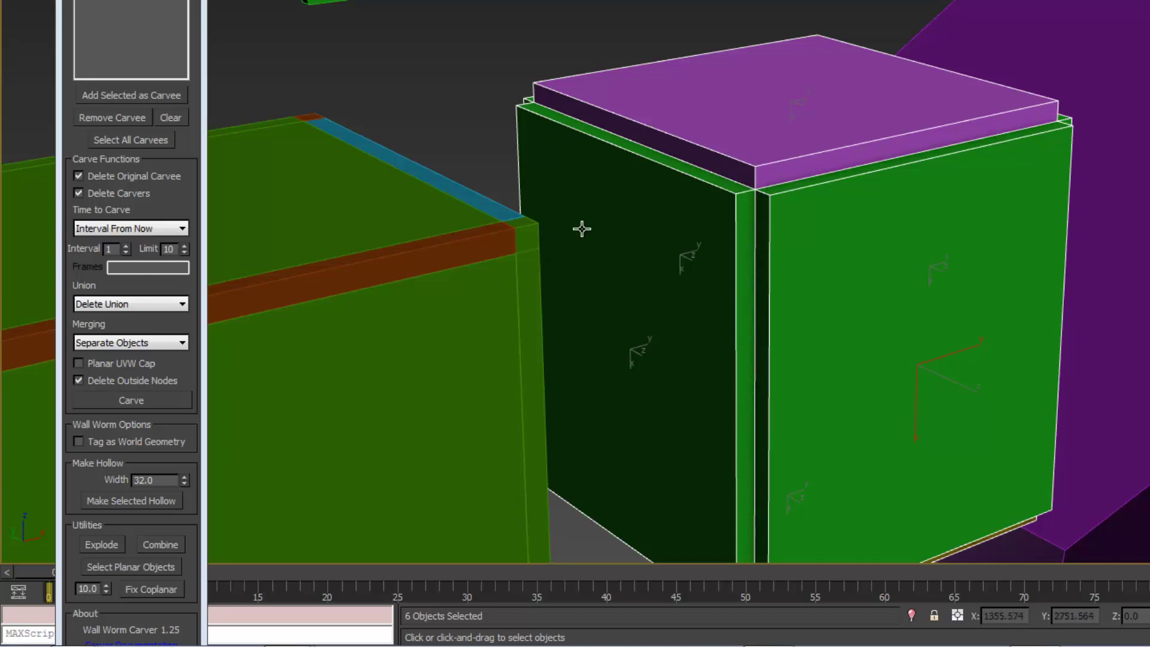
# Select the front wall of the second hollowed box and examine how the walls meet at the corners.
pyautogui.scroll(3, 674, 159)
pyautogui.click(806, 306)
pyautogui.scroll(-4, 688, 192)
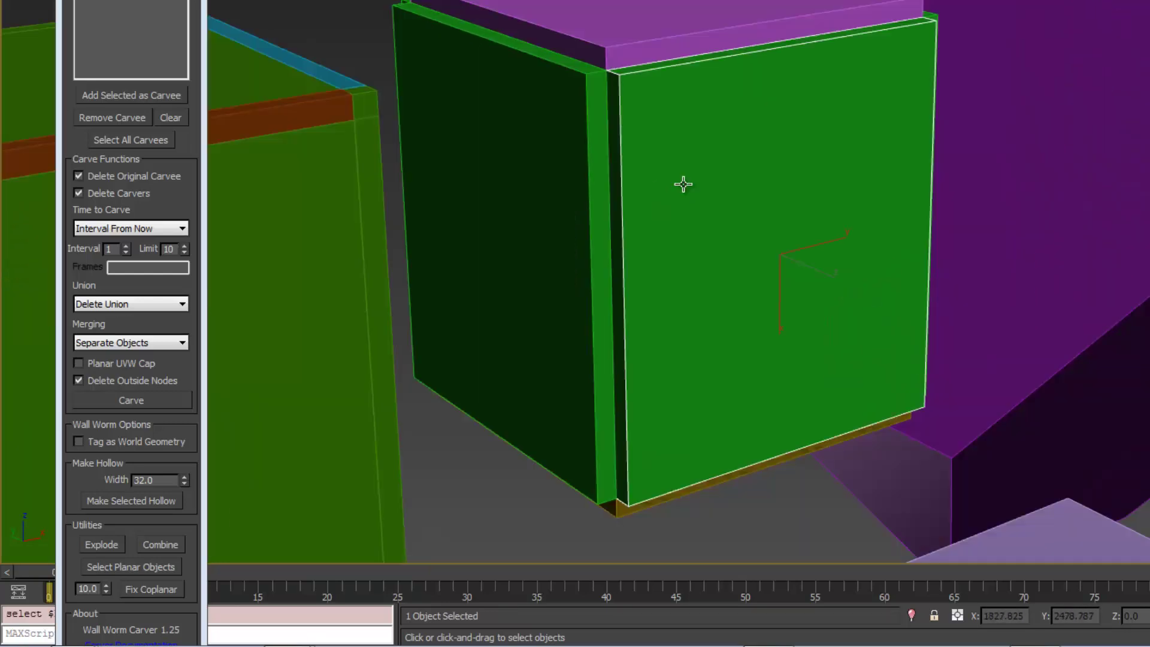
# Isolate the large purple hedra beside the hollowed boxes and switch the coordinate entry from offset to absolute mode.
pyautogui.press('w')
pyautogui.moveTo(825, 273)
pyautogui.mouseDown()
pyautogui.moveTo(982, 333)
pyautogui.moveTo(830, 276)
pyautogui.mouseUp()
pyautogui.moveTo(829, 276); pyautogui.dragTo(730, 278, button='middle')
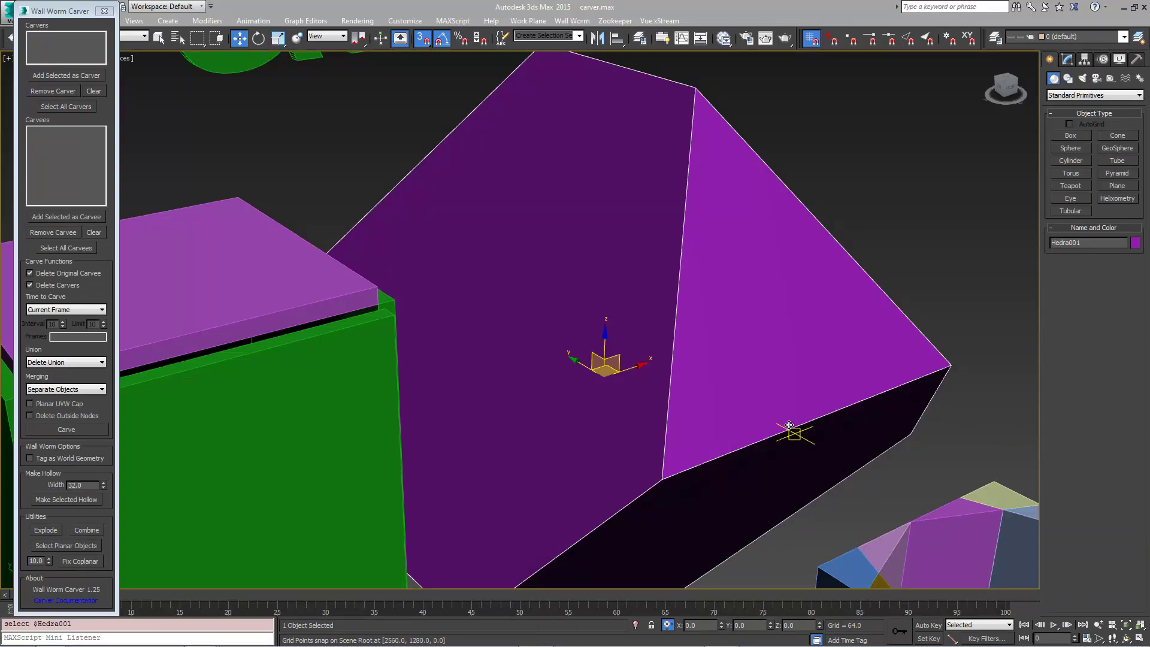
pyautogui.click(635, 624)
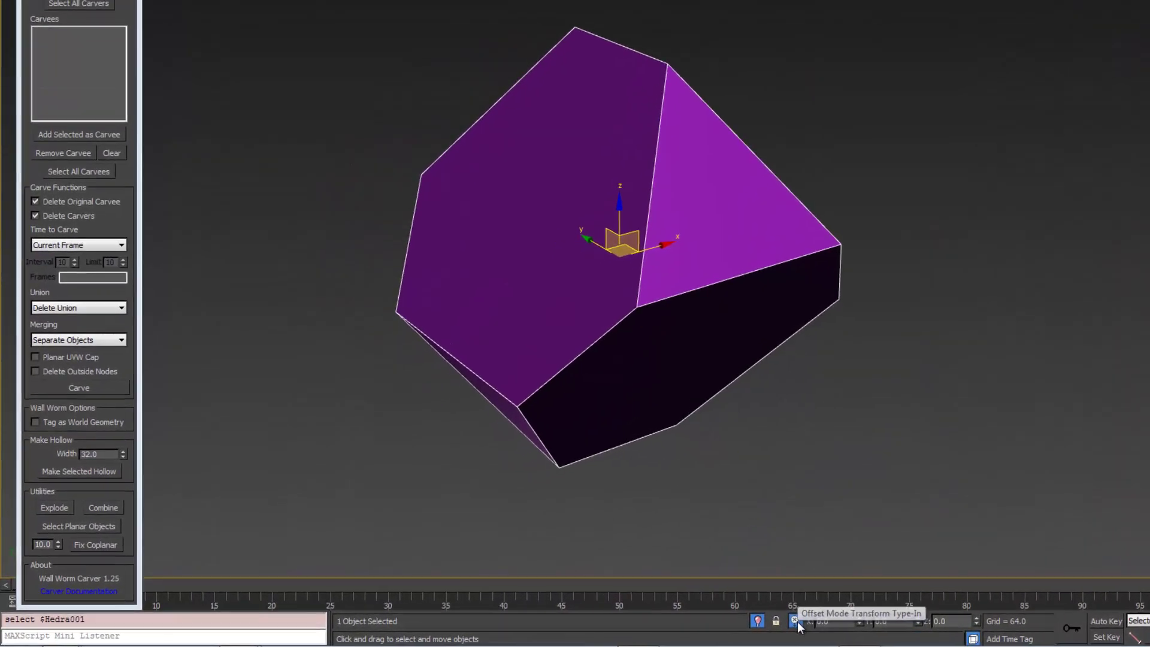
pyautogui.click(801, 623)
pyautogui.keyDown('alt'); pyautogui.moveTo(700, 368); pyautogui.dragTo(733, 341, button='middle'); pyautogui.keyUp('alt')
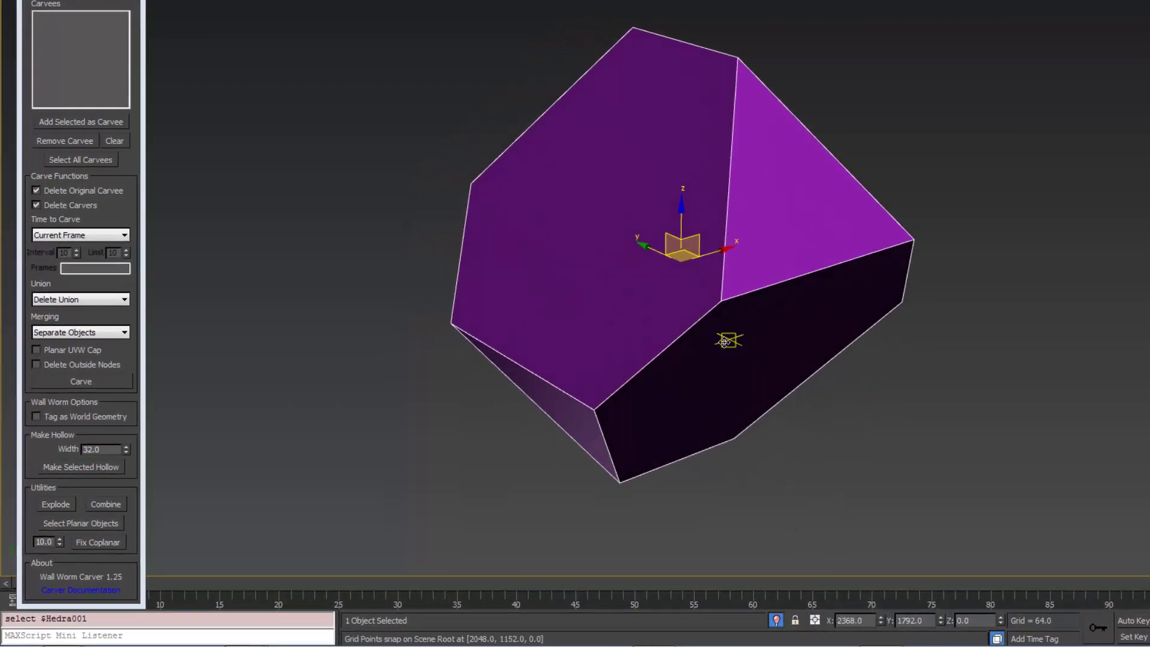
# Set Union to Select Union, enable Delete Outside Nodes and make the purple hedra hollow with a width of 32.
pyautogui.click(103, 300)
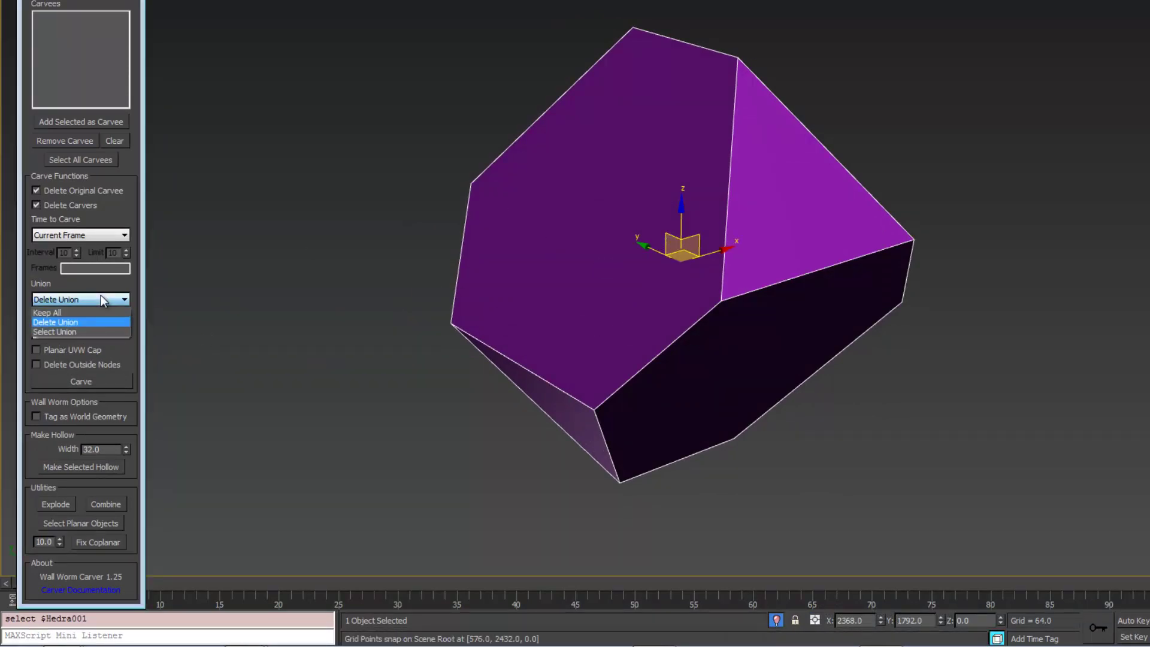
pyautogui.click(57, 332)
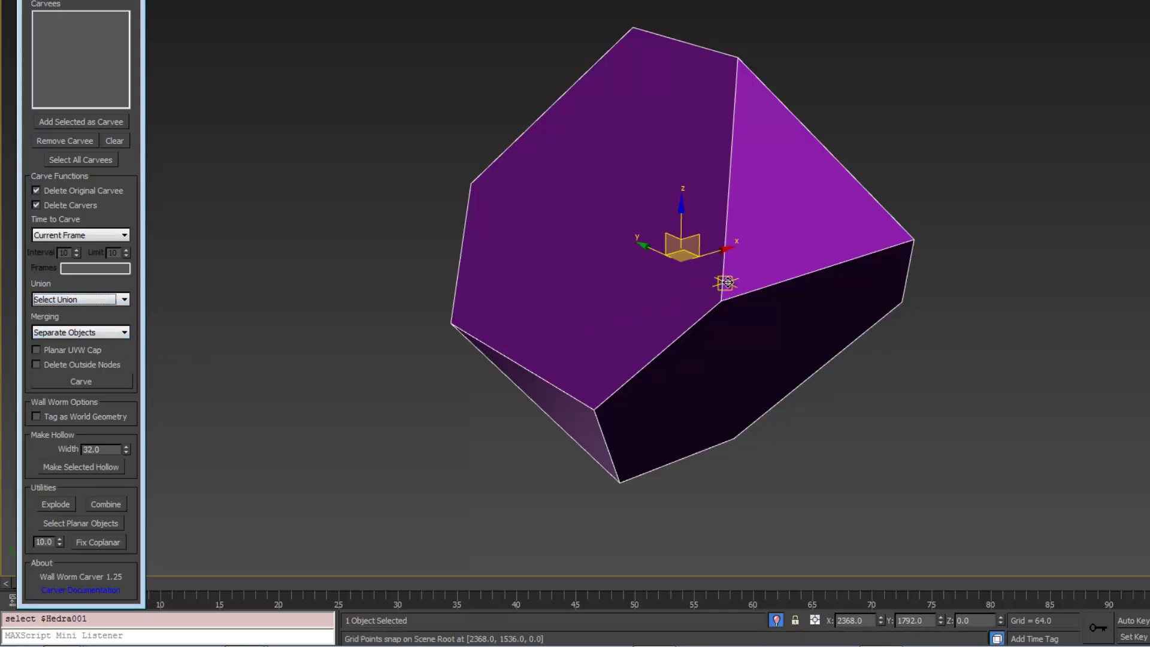
pyautogui.click(73, 300)
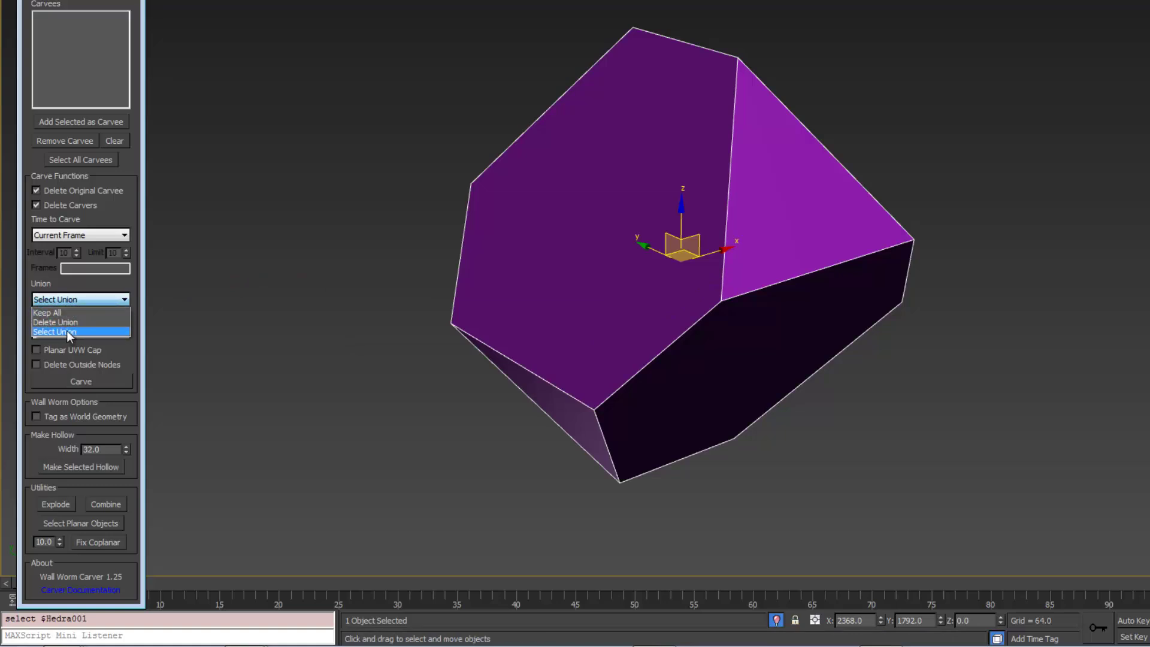
pyautogui.click(66, 331)
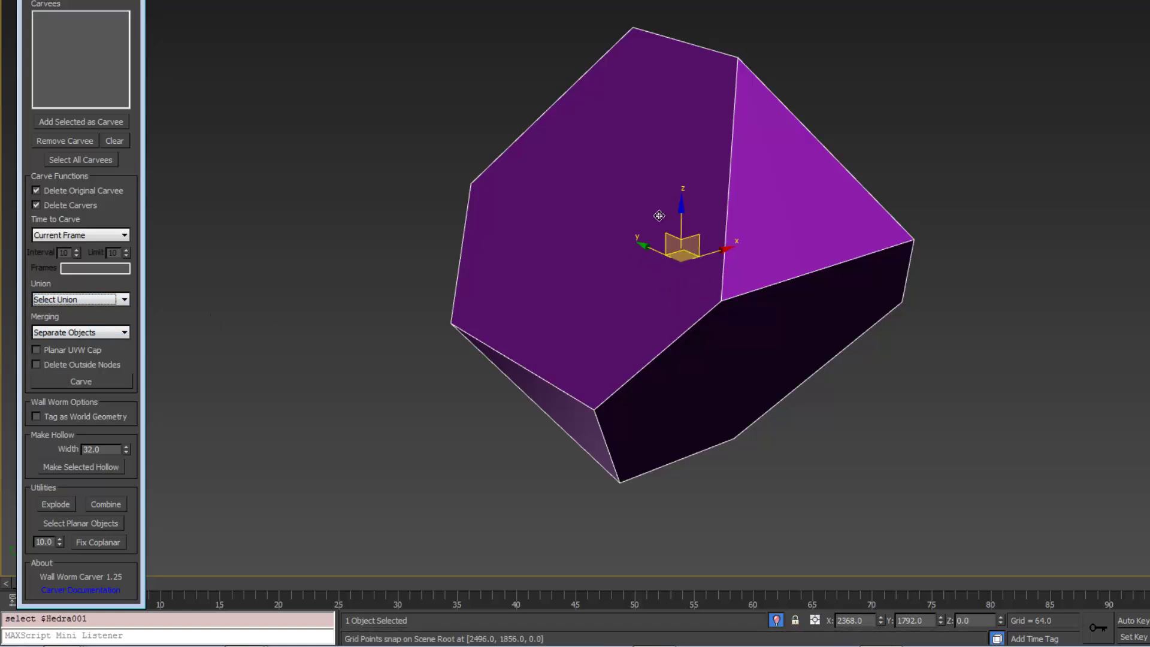
pyautogui.moveTo(723, 218); pyautogui.dragTo(715, 226, button='middle')
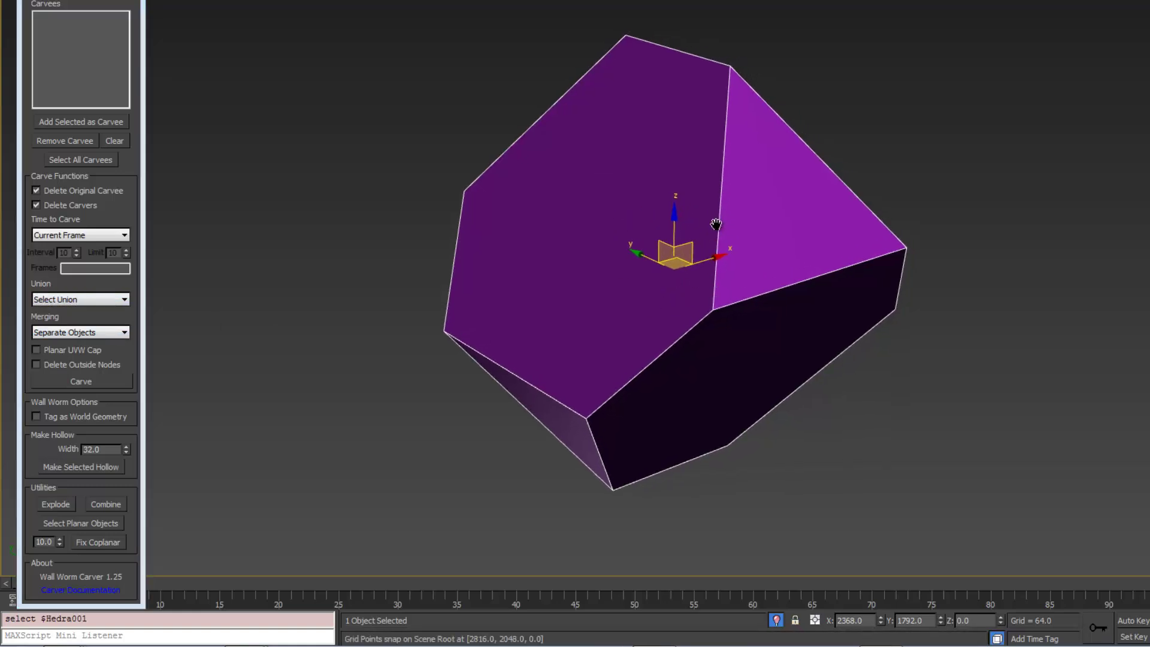
pyautogui.click(88, 365)
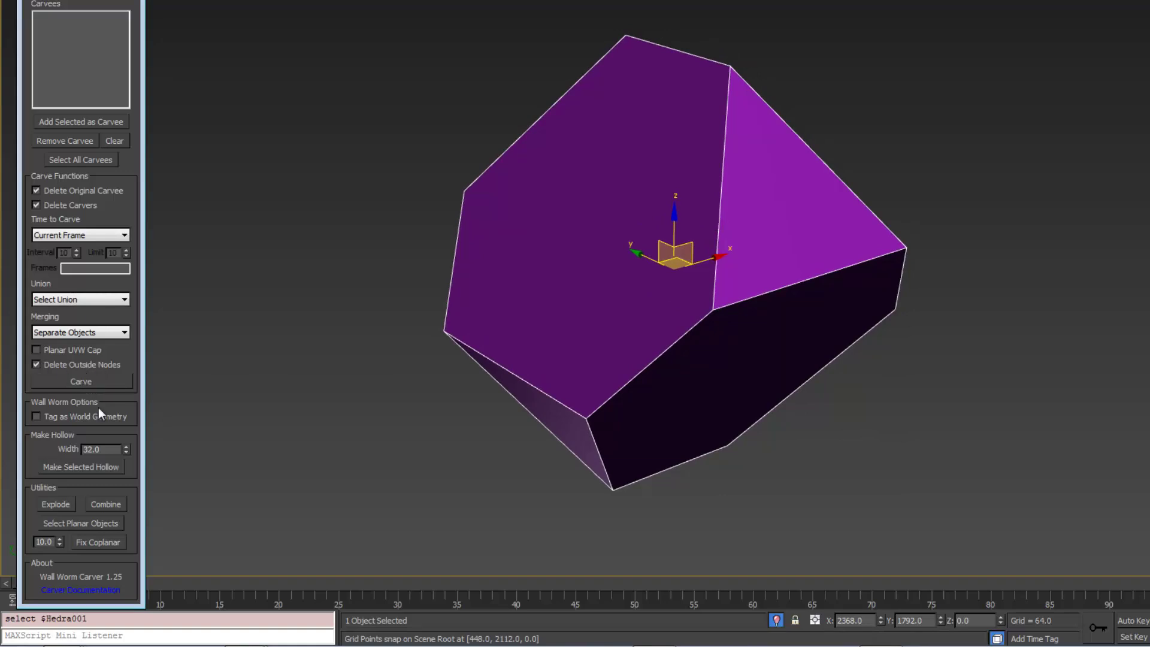
pyautogui.click(87, 467)
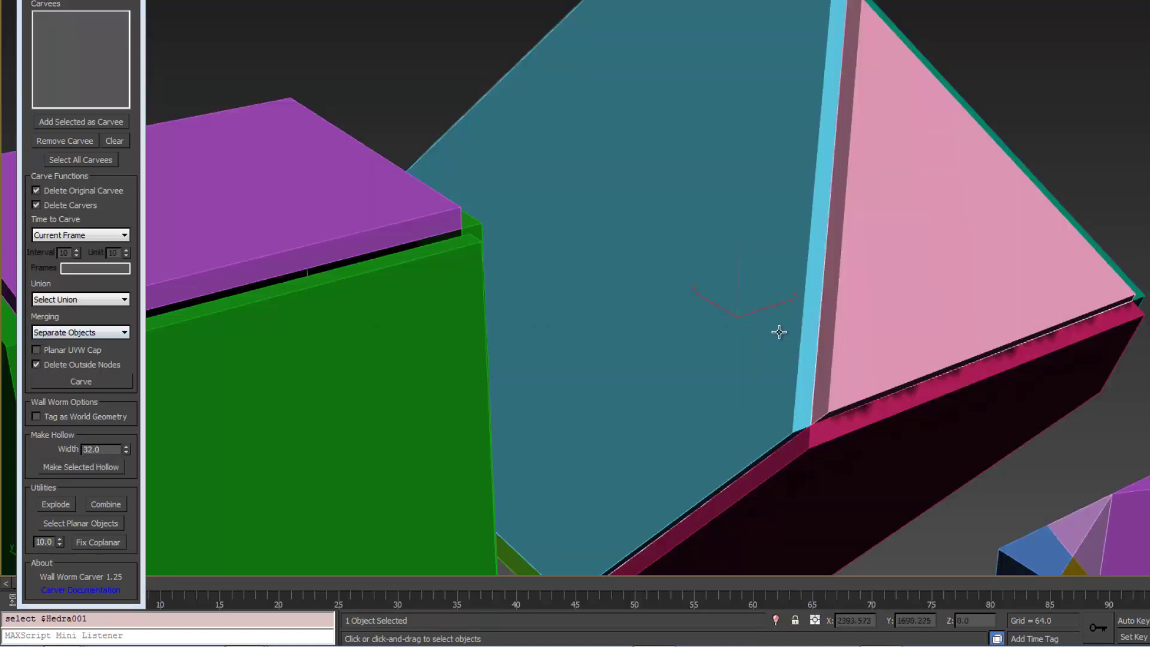
# Try to move the selected union core of the hollowed hedra downward along Z, and undo the move.
pyautogui.moveTo(775, 329)
pyautogui.keyDown('alt'); pyautogui.mouseDown(button='middle')
pyautogui.moveTo(727, 353)
pyautogui.moveTo(775, 340)
pyautogui.mouseUp(button='middle'); pyautogui.keyUp('alt')
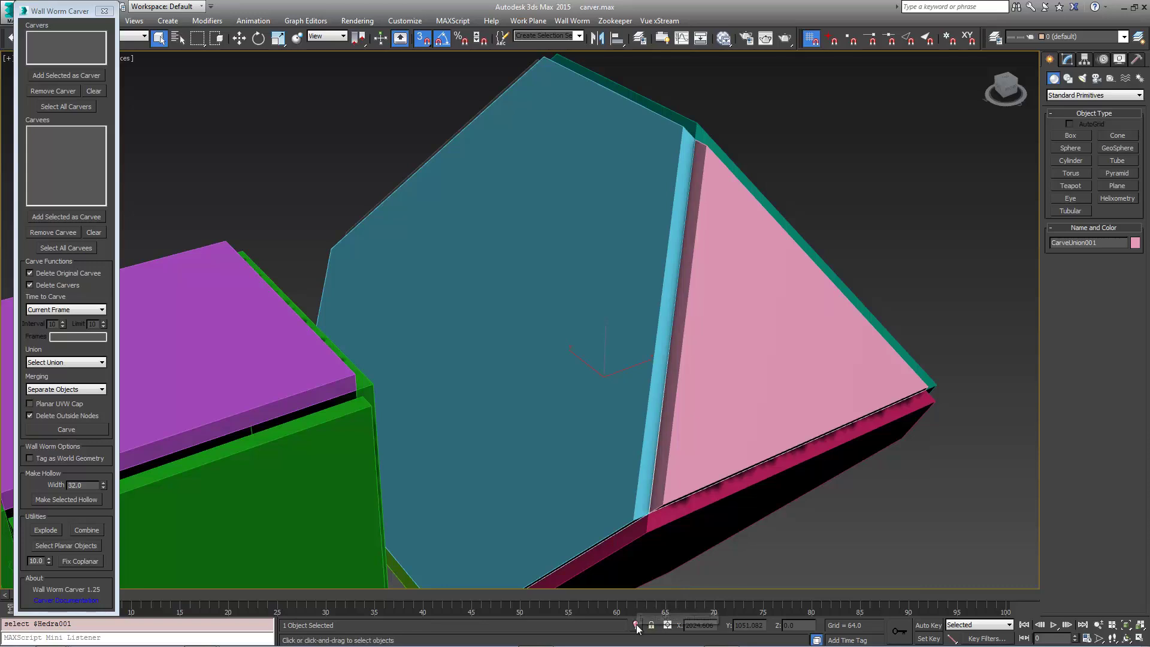
pyautogui.rightClick(608, 526)
pyautogui.click(633, 534)
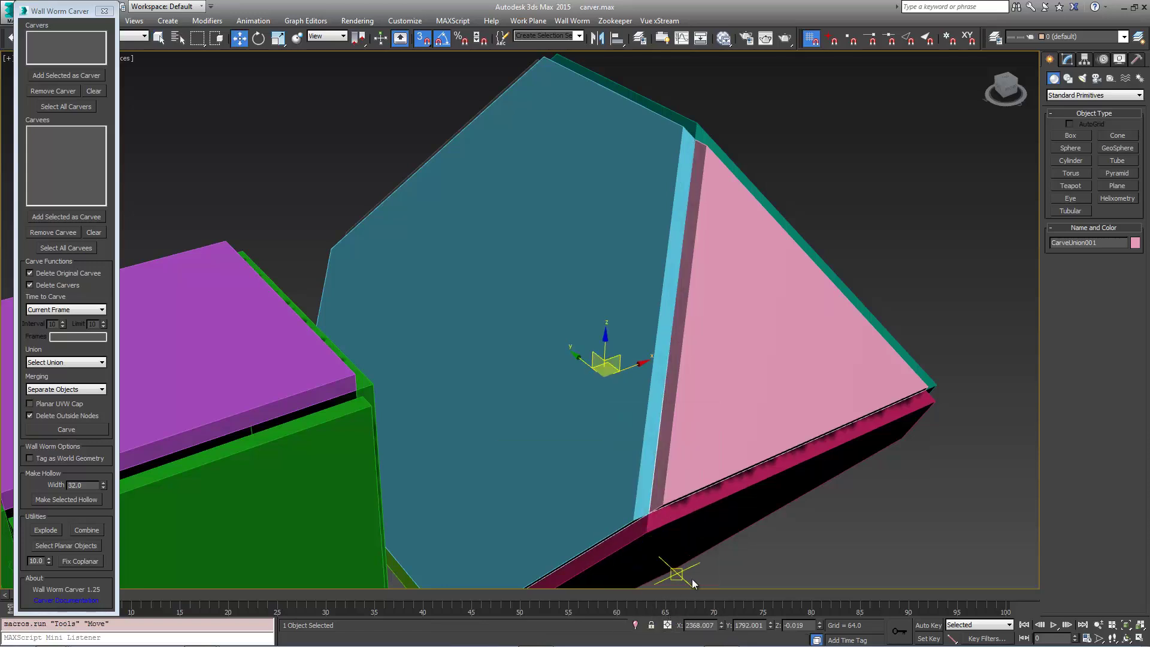
pyautogui.moveTo(818, 623)
pyautogui.mouseDown()
pyautogui.moveTo(823, 524)
pyautogui.moveTo(828, 638)
pyautogui.mouseUp()
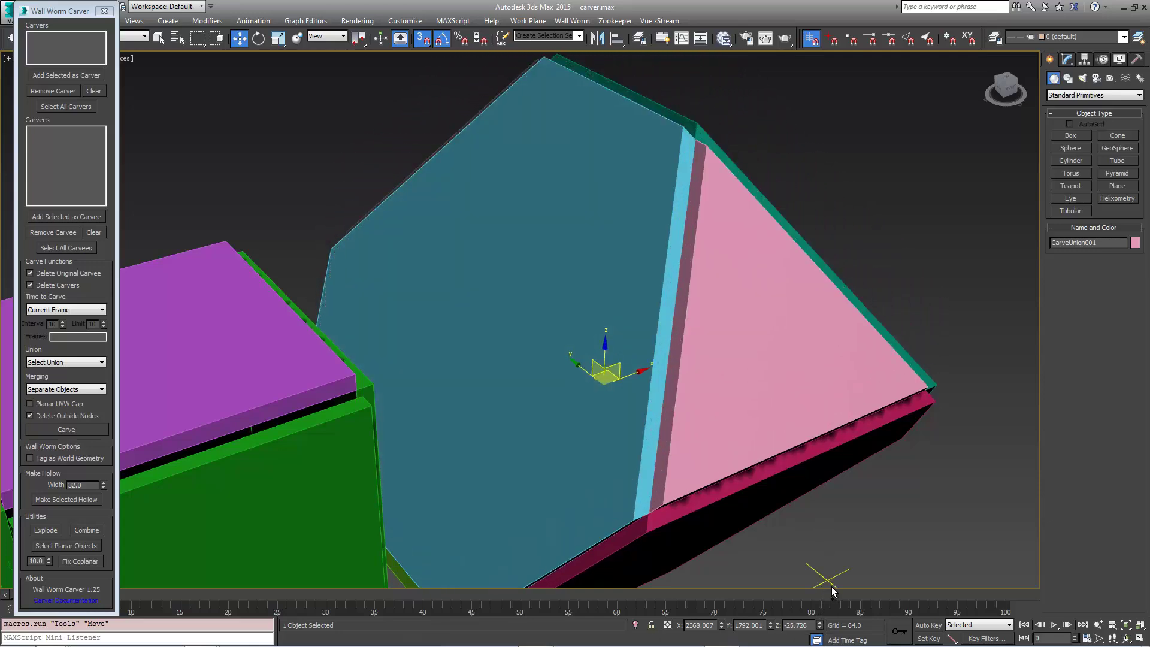
pyautogui.hotkey('ctrl', 'z')
pyautogui.moveTo(806, 539)
pyautogui.keyDown('alt'); pyautogui.mouseDown(button='middle')
pyautogui.moveTo(736, 441)
pyautogui.moveTo(772, 460)
pyautogui.mouseUp(button='middle'); pyautogui.keyUp('alt')
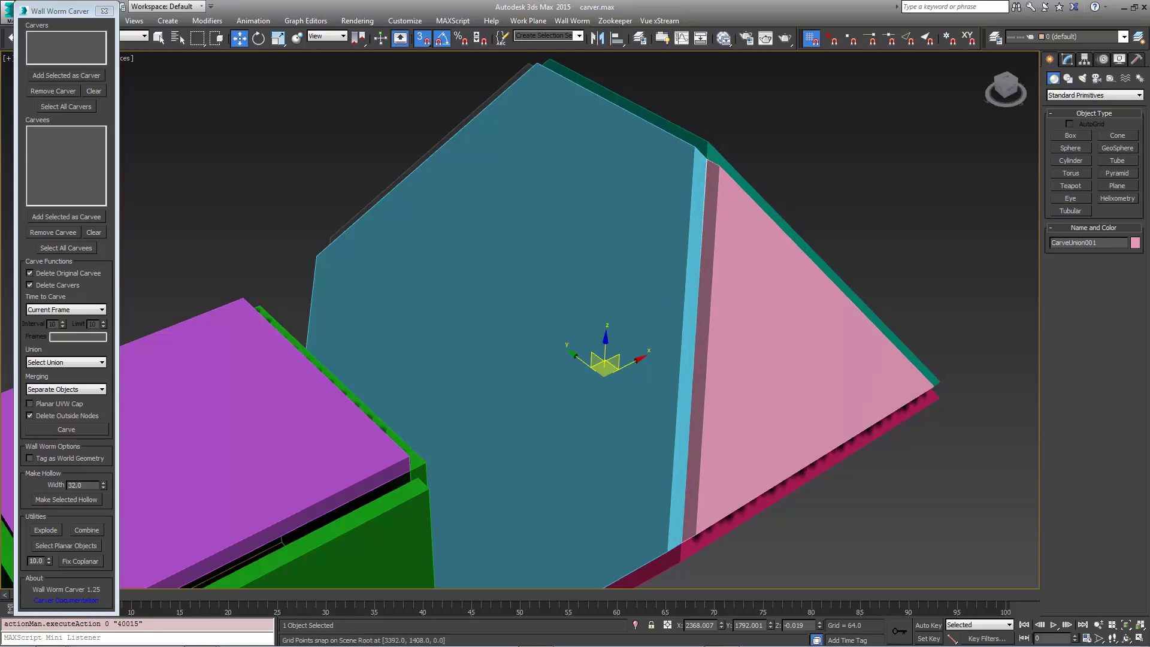
pyautogui.scroll(-6, 670, 412)
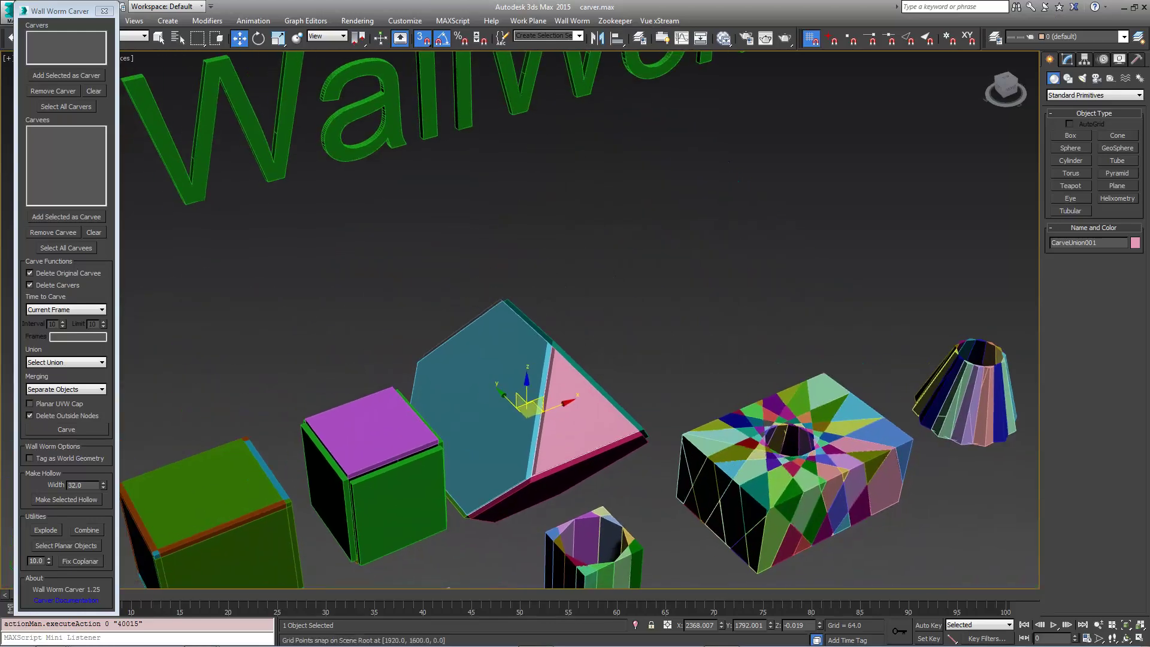
# Examine the available Union and Merging modes in the carver.
pyautogui.click(66, 361)
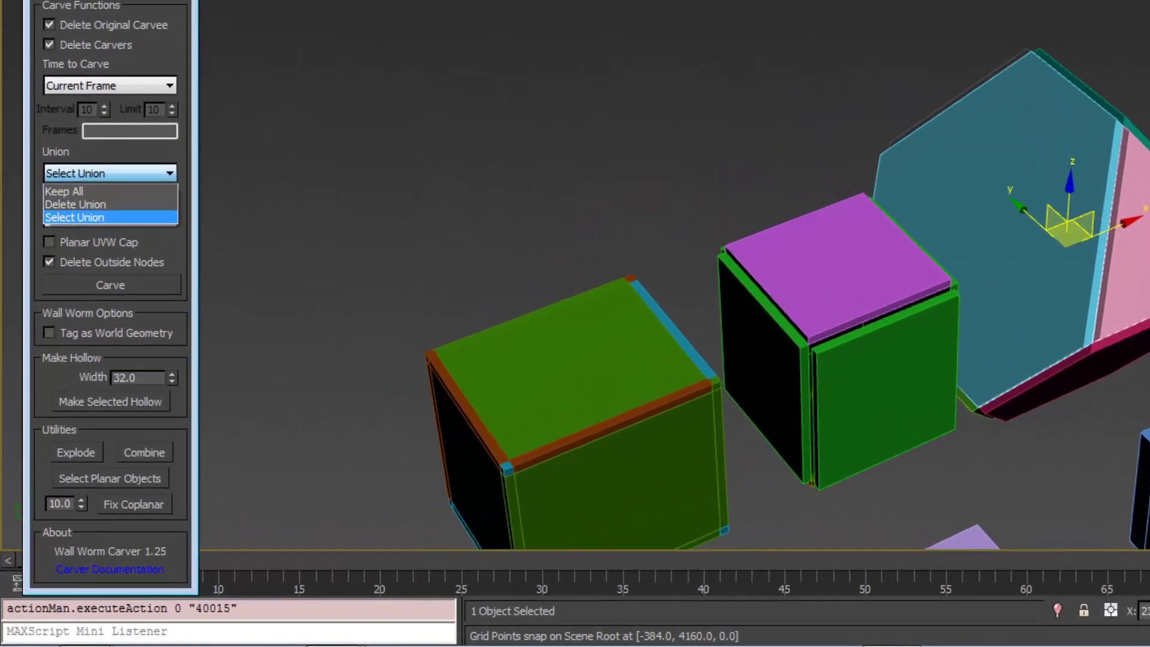
pyautogui.click(62, 389)
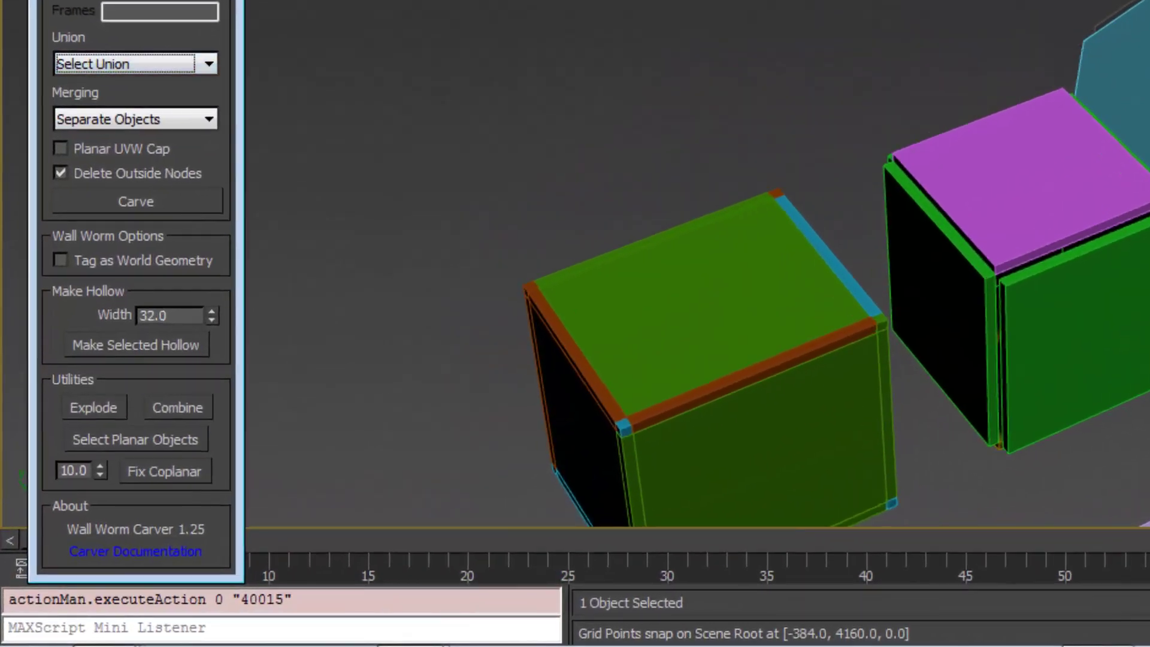
pyautogui.click(135, 119)
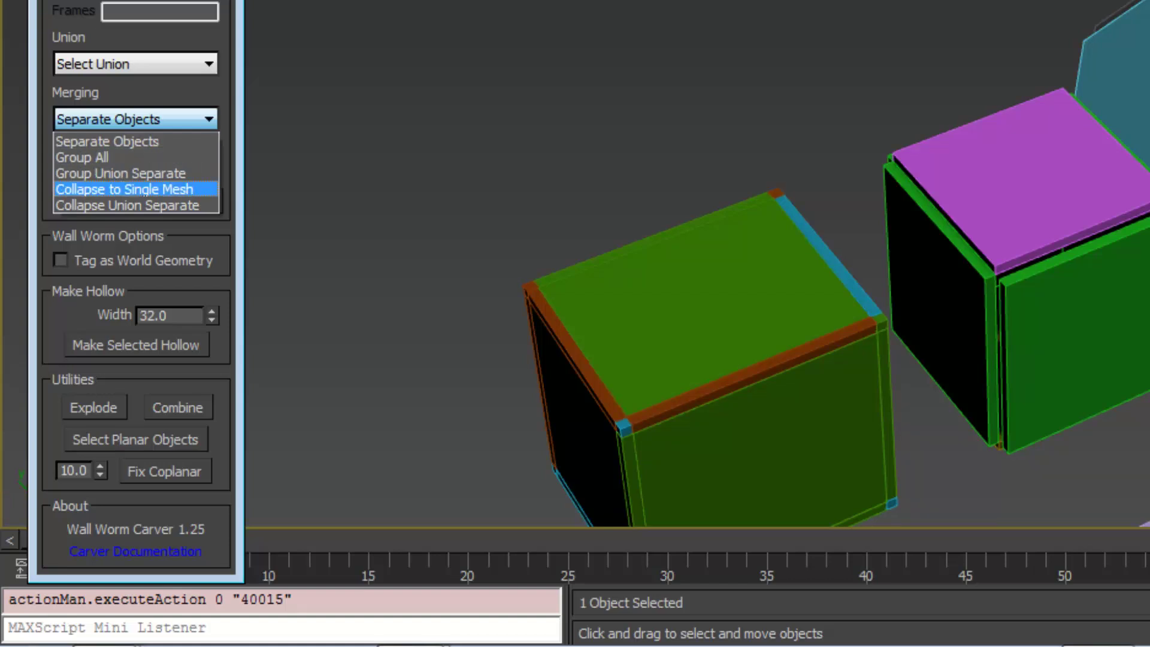
# Select all pieces of the hollowed hedra and combine them into one object.
pyautogui.moveTo(587, 79); pyautogui.dragTo(528, 0, button='middle')
pyautogui.moveTo(1137, 239); pyautogui.dragTo(958, 142, button='middle')
pyautogui.moveTo(958, 359); pyautogui.dragTo(922, 336, button='middle')
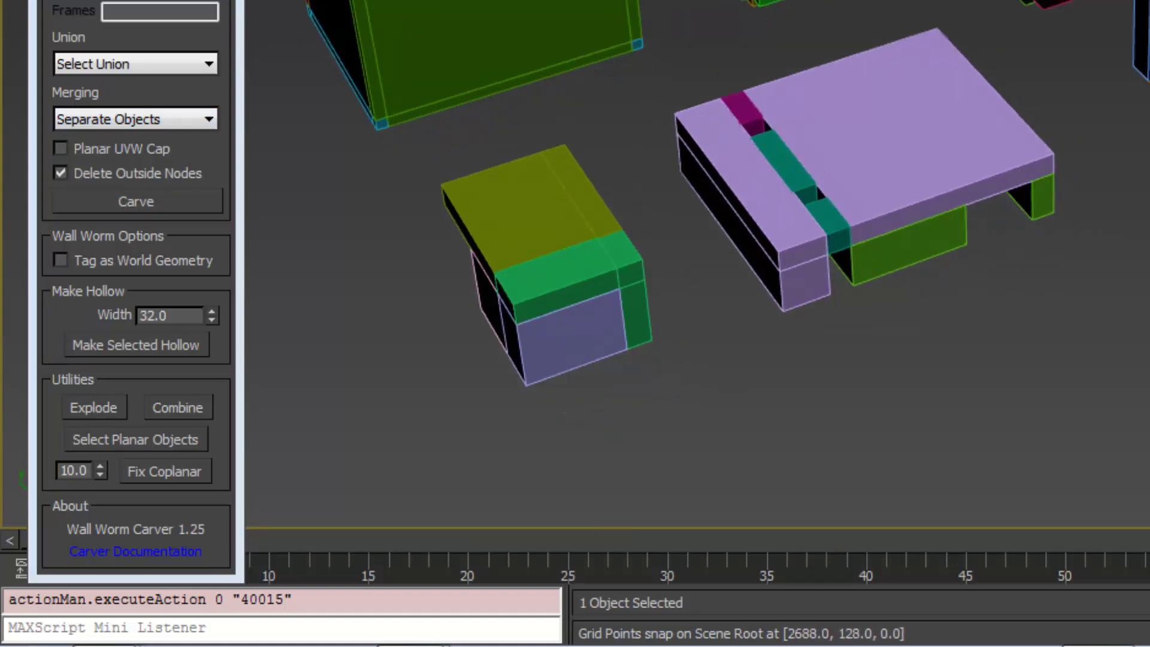
pyautogui.keyDown('alt'); pyautogui.moveTo(688, 300); pyautogui.dragTo(688, 408, button='middle'); pyautogui.keyUp('alt')
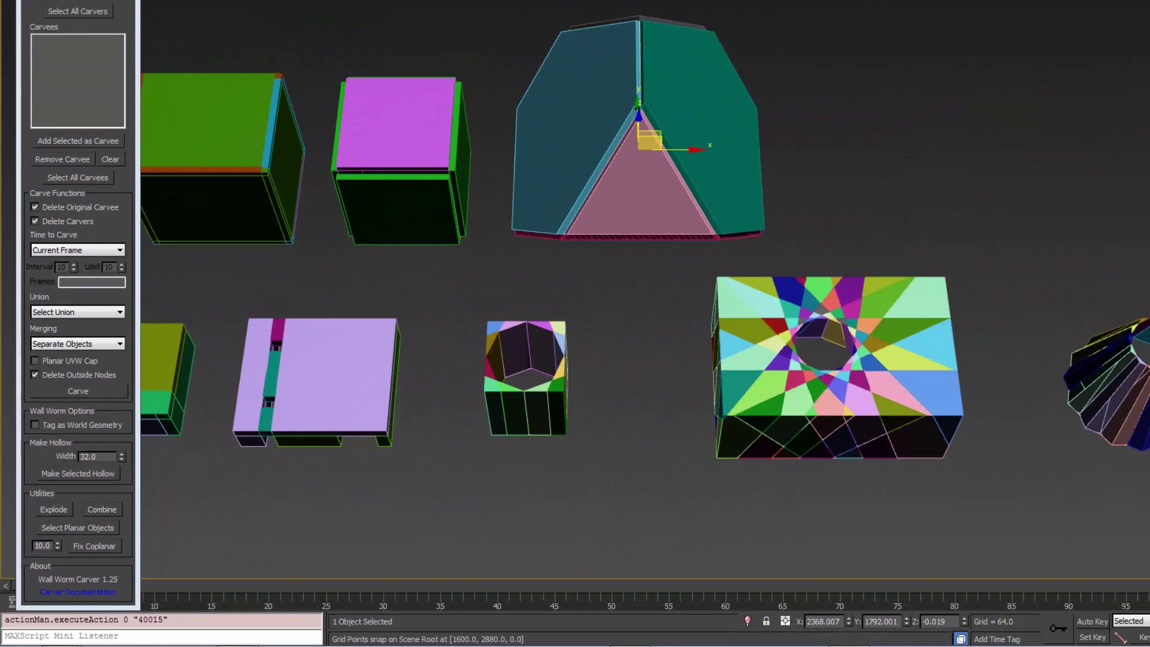
pyautogui.moveTo(508, 2); pyautogui.dragTo(852, 240)
pyautogui.moveTo(404, 316); pyautogui.dragTo(488, 320, button='middle')
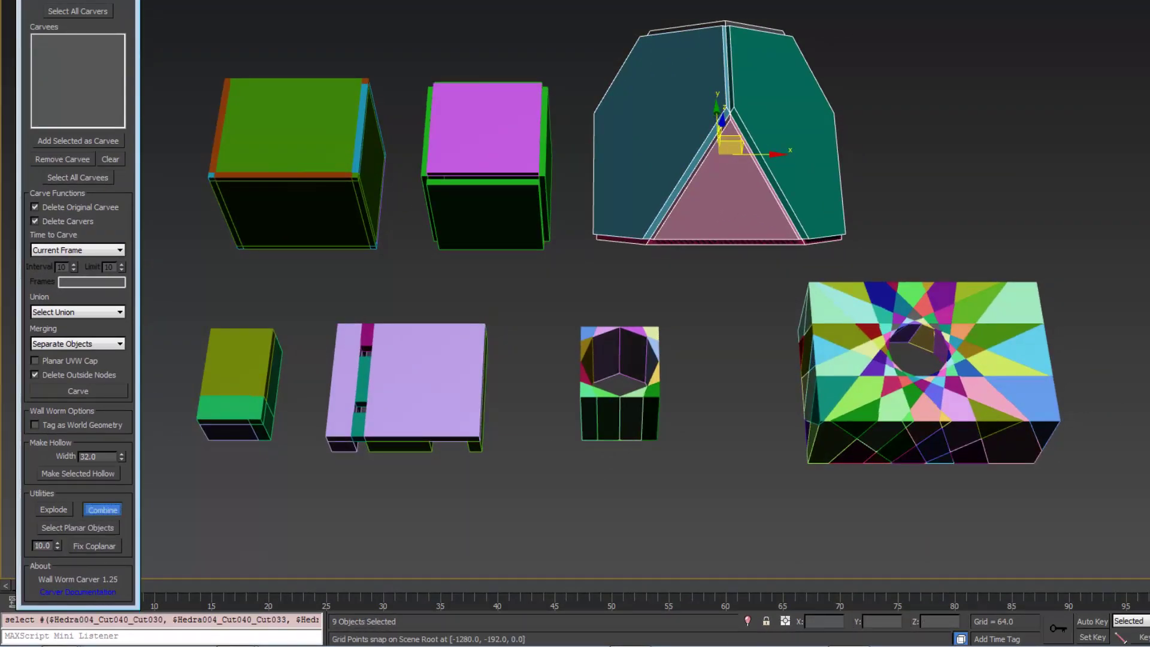
pyautogui.click(102, 509)
# Select all wall pieces of the second hollowed box and combine them into one object.
pyautogui.moveTo(697, 200)
pyautogui.keyDown('alt'); pyautogui.mouseDown(button='middle')
pyautogui.moveTo(742, 159)
pyautogui.moveTo(690, 202)
pyautogui.mouseUp(button='middle'); pyautogui.keyUp('alt')
pyautogui.moveTo(418, 36); pyautogui.dragTo(562, 259)
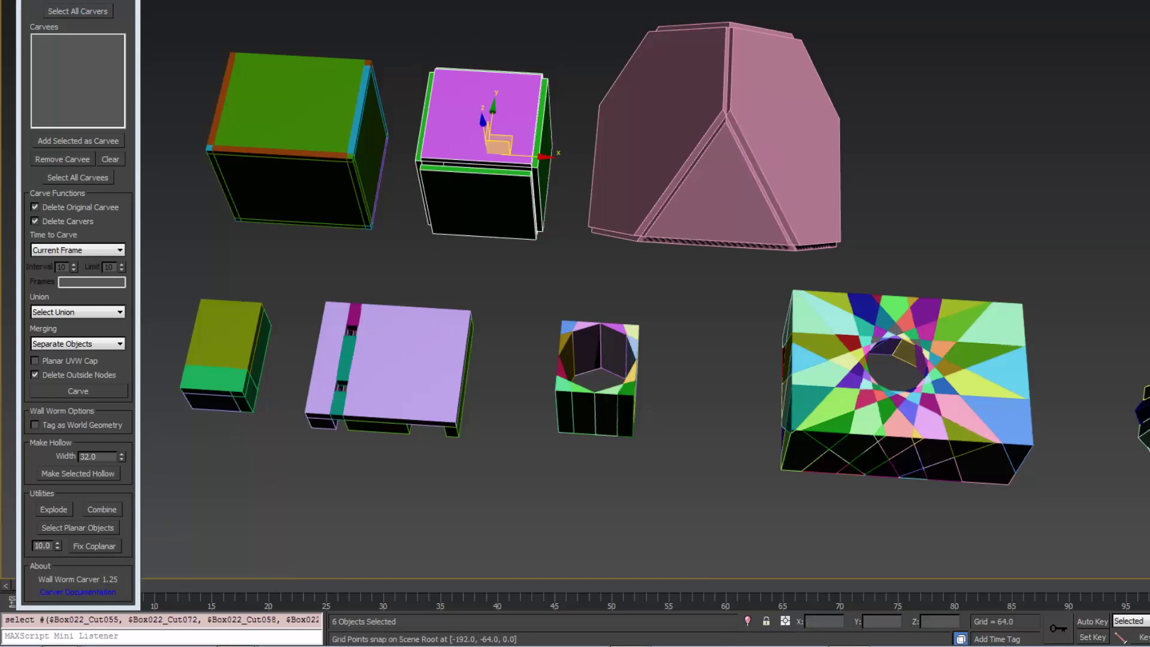
pyautogui.click(101, 509)
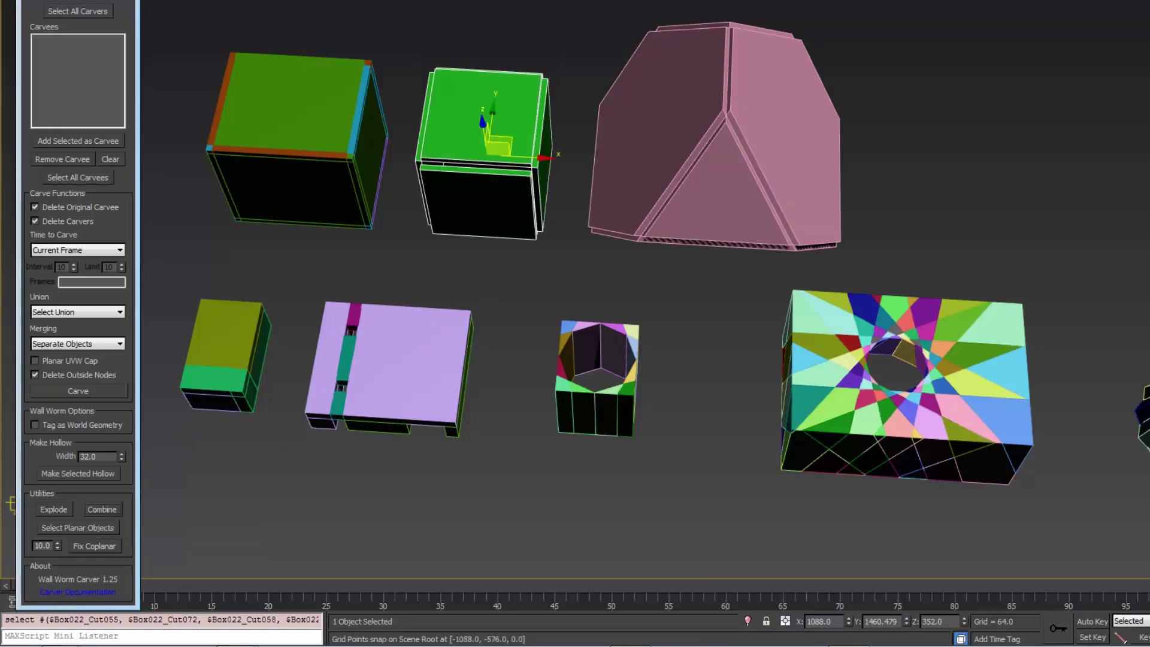
# Select the combined hedra and explode it back into separate pieces.
pyautogui.click(615, 193)
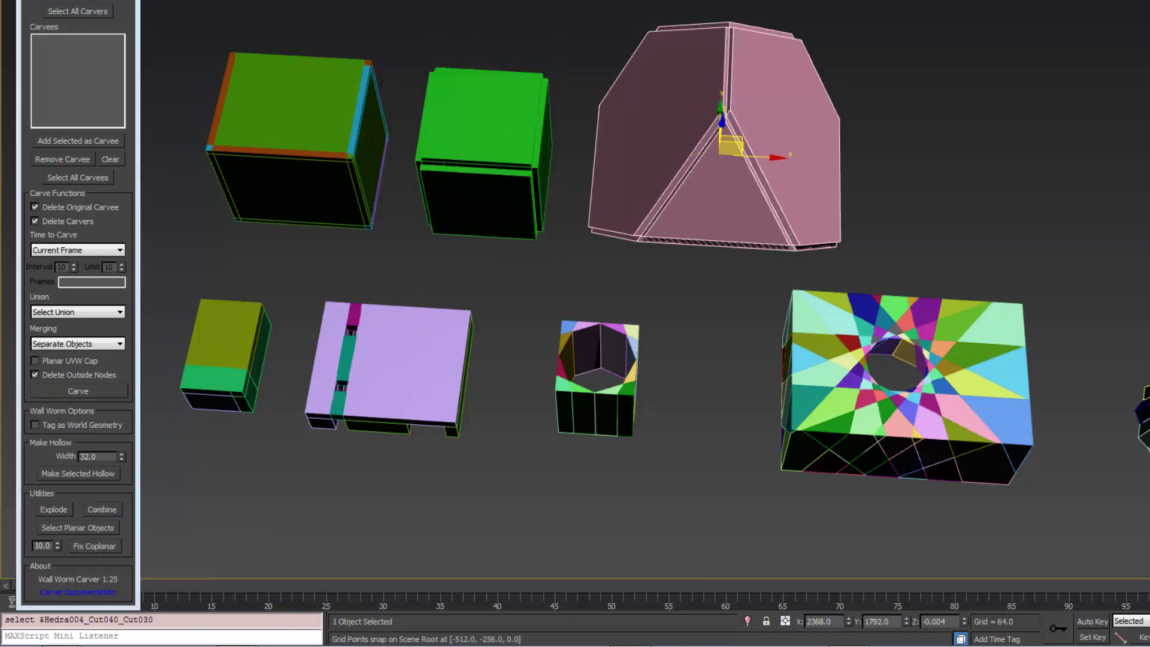
pyautogui.click(54, 509)
pyautogui.keyDown('alt'); pyautogui.moveTo(681, 251); pyautogui.dragTo(746, 201, button='middle'); pyautogui.keyUp('alt')
pyautogui.moveTo(744, 147)
pyautogui.keyDown('alt'); pyautogui.mouseDown(button='middle')
pyautogui.moveTo(770, 141)
pyautogui.moveTo(741, 168)
pyautogui.mouseUp(button='middle'); pyautogui.keyUp('alt')
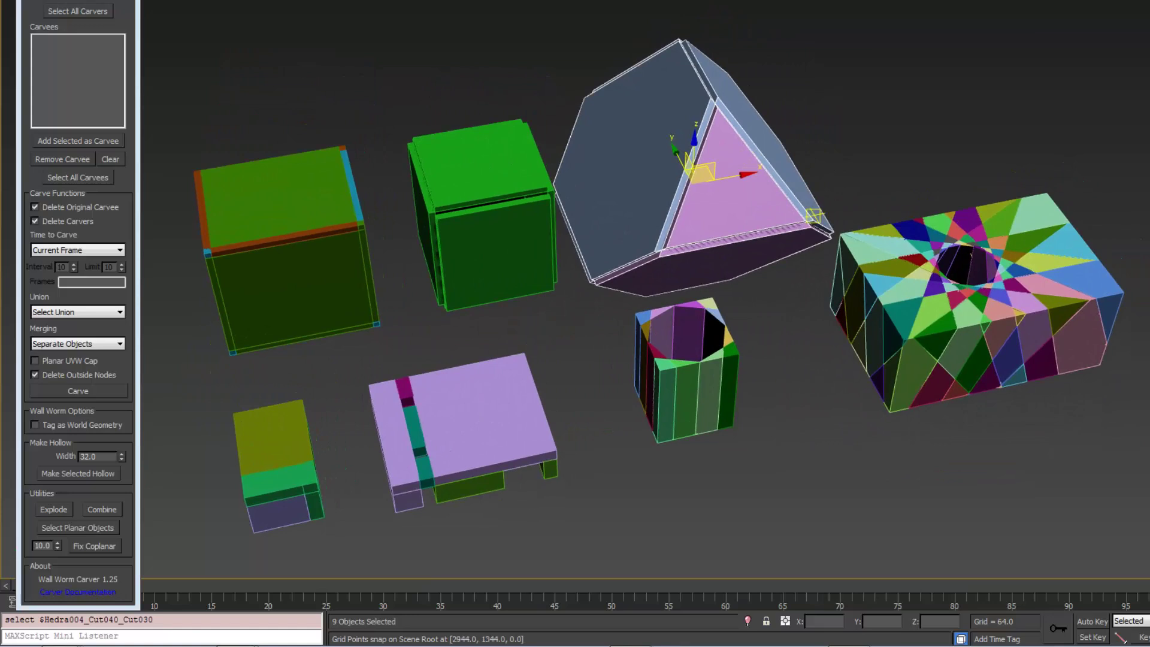
pyautogui.moveTo(814, 217); pyautogui.dragTo(764, 231, button='middle')
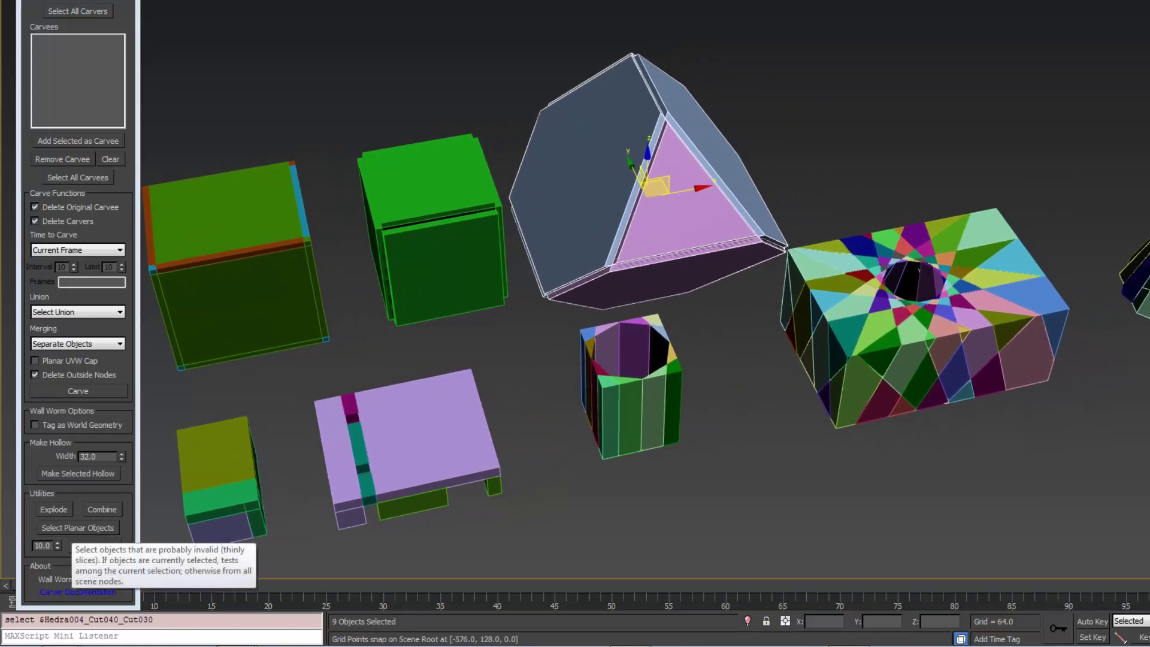
# Deselect the hedra pieces and select all pieces of the long notched pink bar.
pyautogui.click(722, 456)
pyautogui.scroll(-3, 701, 454)
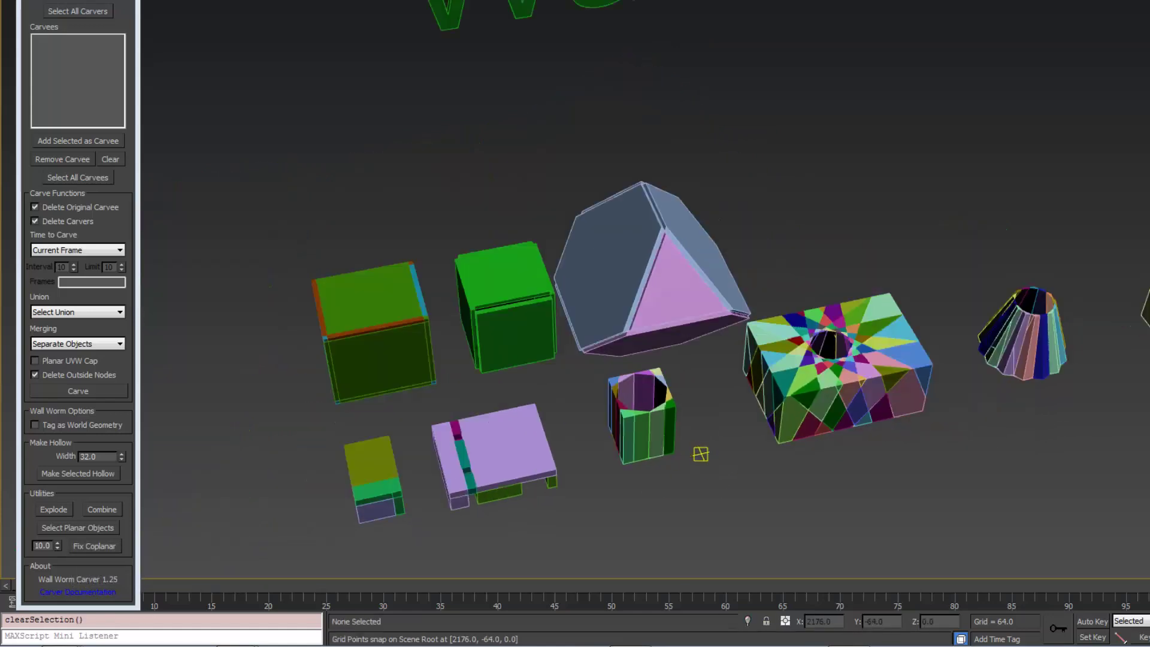
pyautogui.scroll(-3, 700, 453)
pyautogui.moveTo(719, 454); pyautogui.dragTo(561, 384, button='middle')
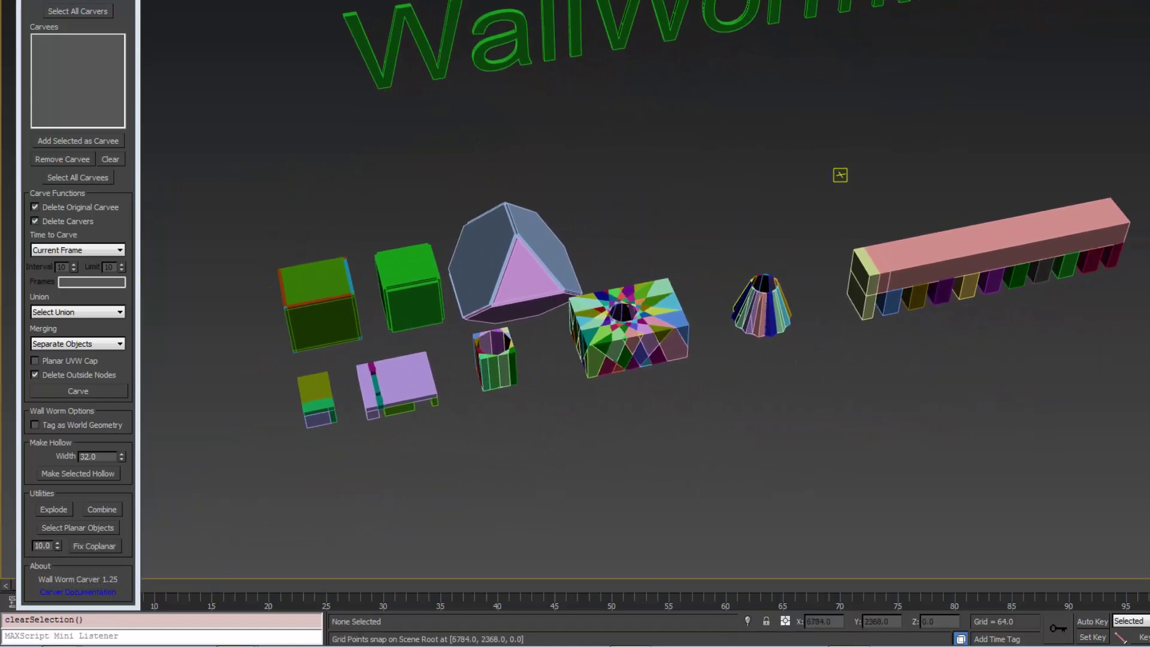
pyautogui.moveTo(840, 175); pyautogui.dragTo(1146, 401)
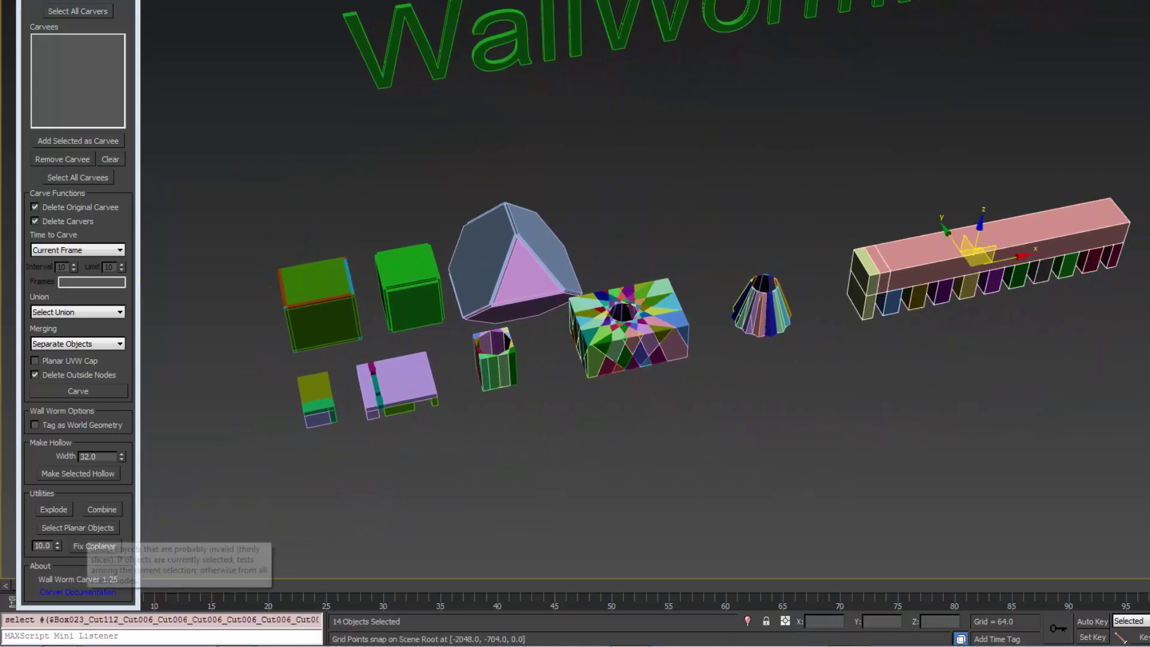
pyautogui.moveTo(906, 367); pyautogui.dragTo(885, 376, button='middle')
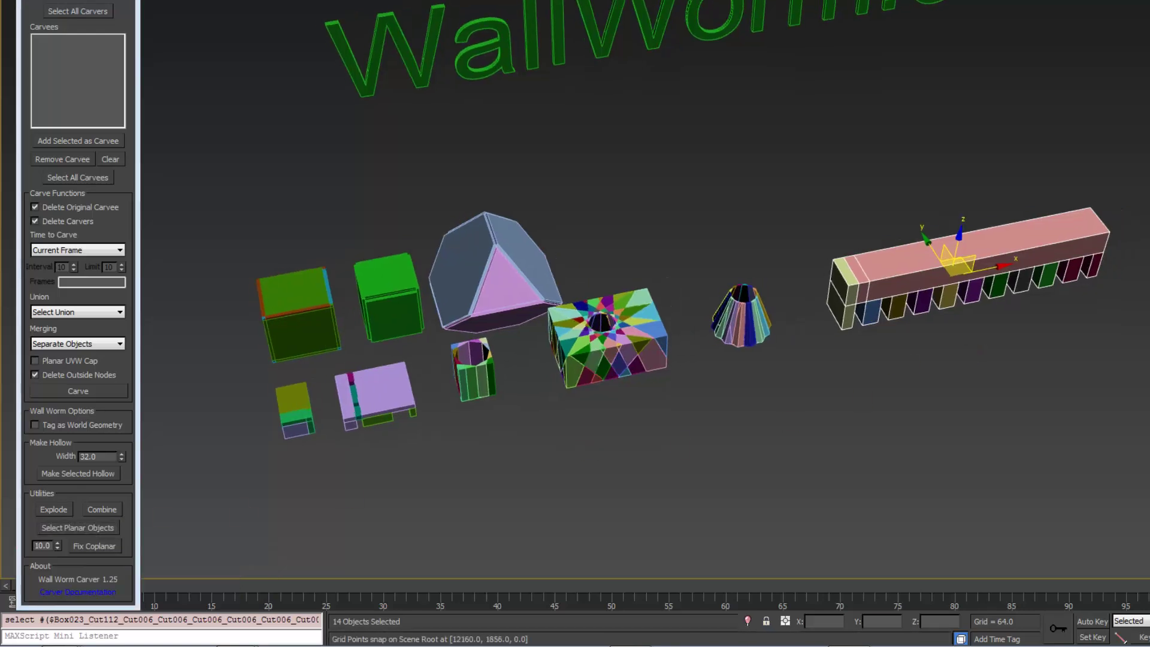
# Create three flat planes on the ground near the carved objects, the second about 1600 by 1536 and the third about 1088 by 384.
pyautogui.moveTo(705, 446); pyautogui.dragTo(852, 489)
pyautogui.moveTo(1021, 313); pyautogui.dragTo(1143, 386)
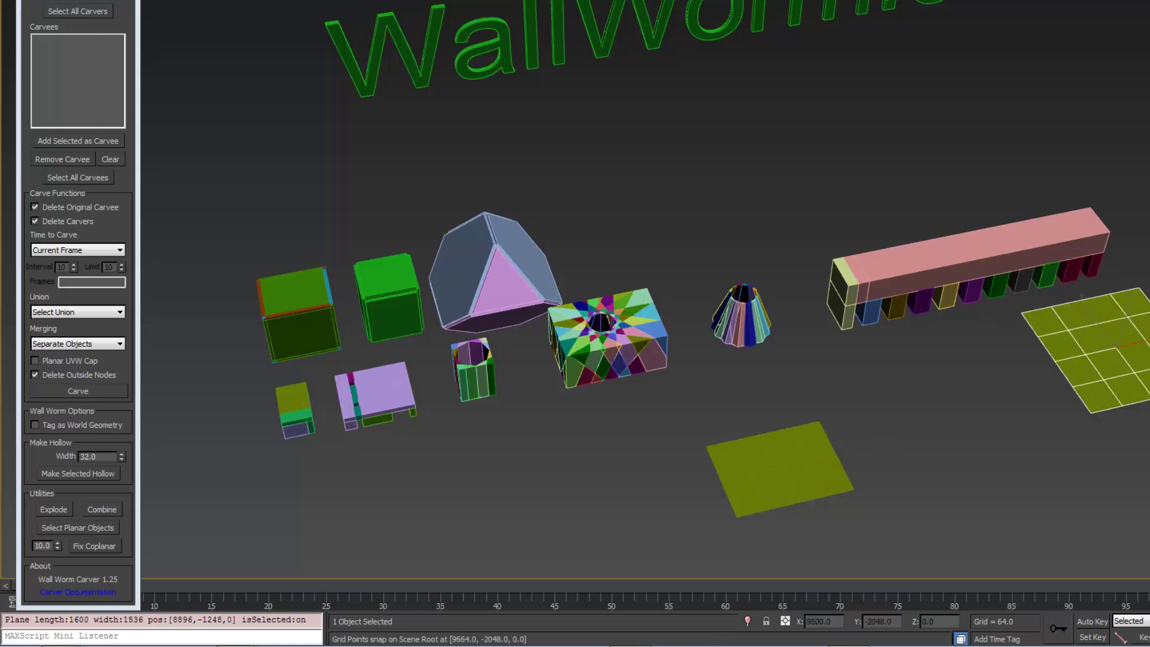
pyautogui.moveTo(956, 463); pyautogui.dragTo(1037, 539)
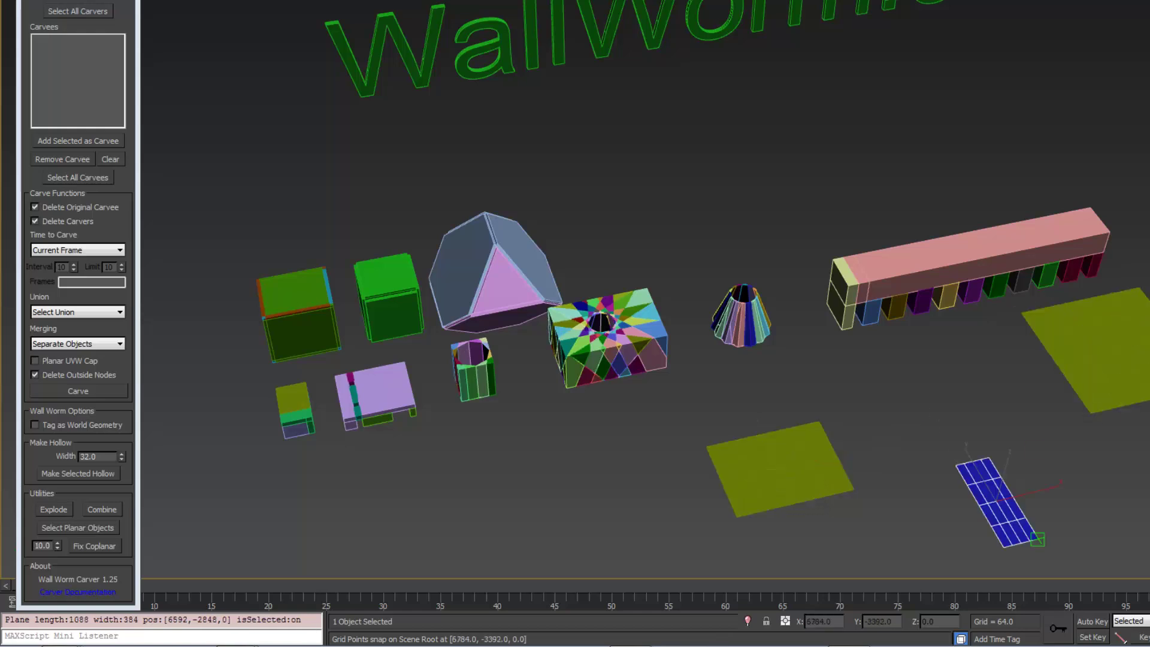
# Select the carved objects together with the two nearest planes, and narrow the selection to its planar objects.
pyautogui.scroll(-3, 793, 240)
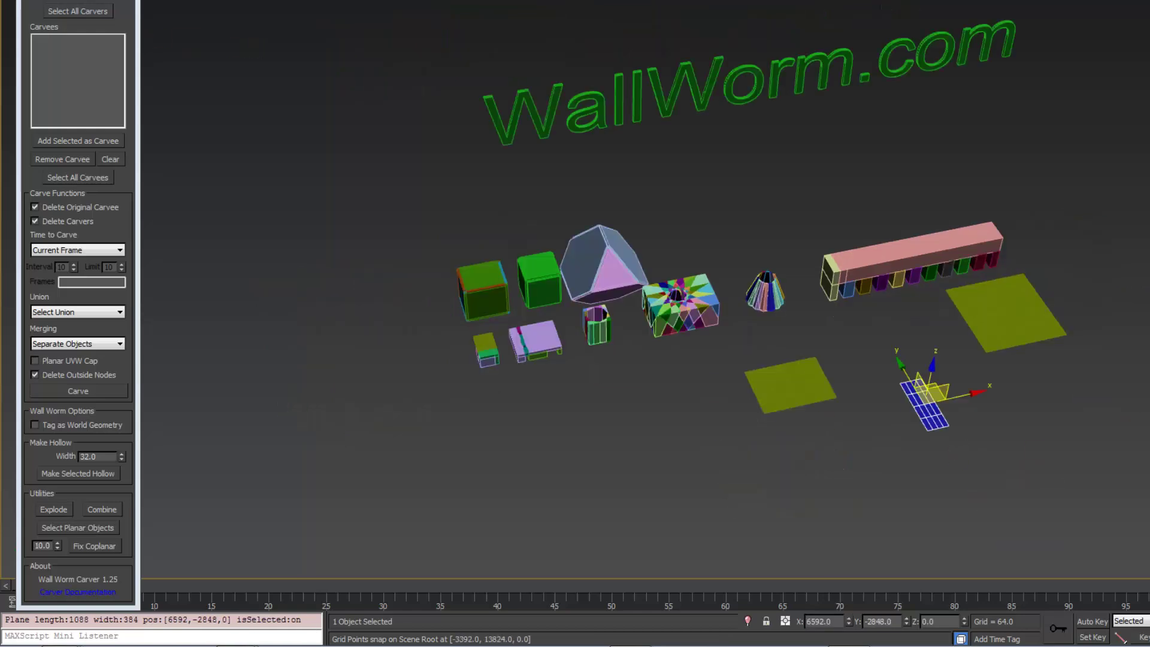
pyautogui.hotkey('ctrl', 'd')
pyautogui.moveTo(696, 328); pyautogui.dragTo(926, 486)
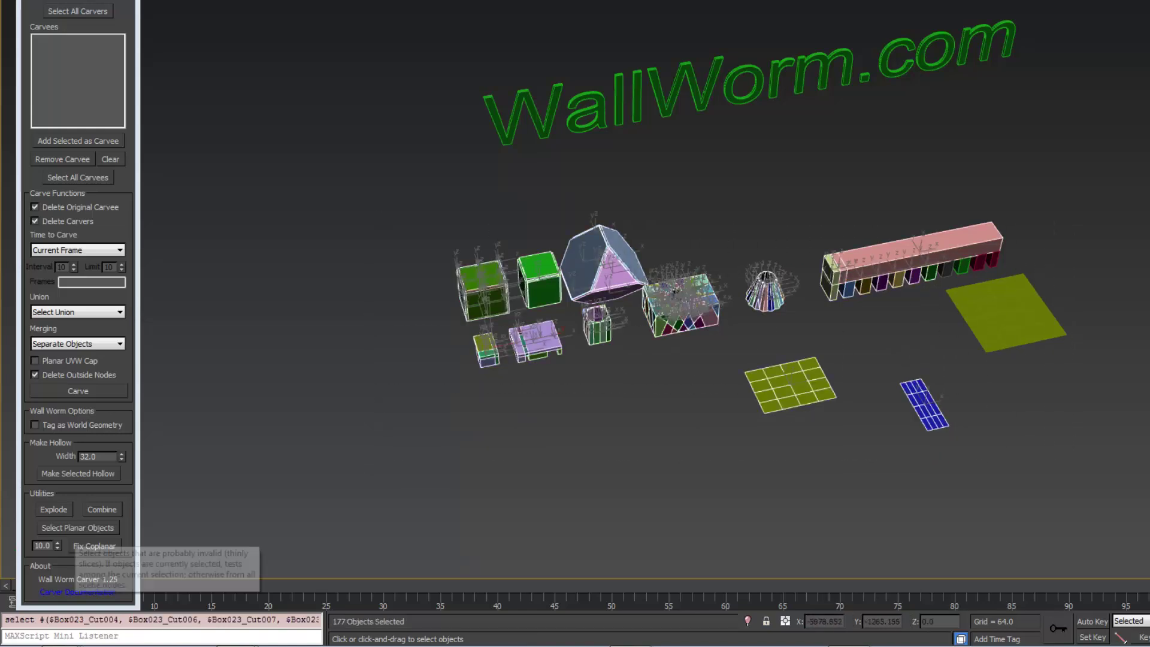
pyautogui.click(78, 528)
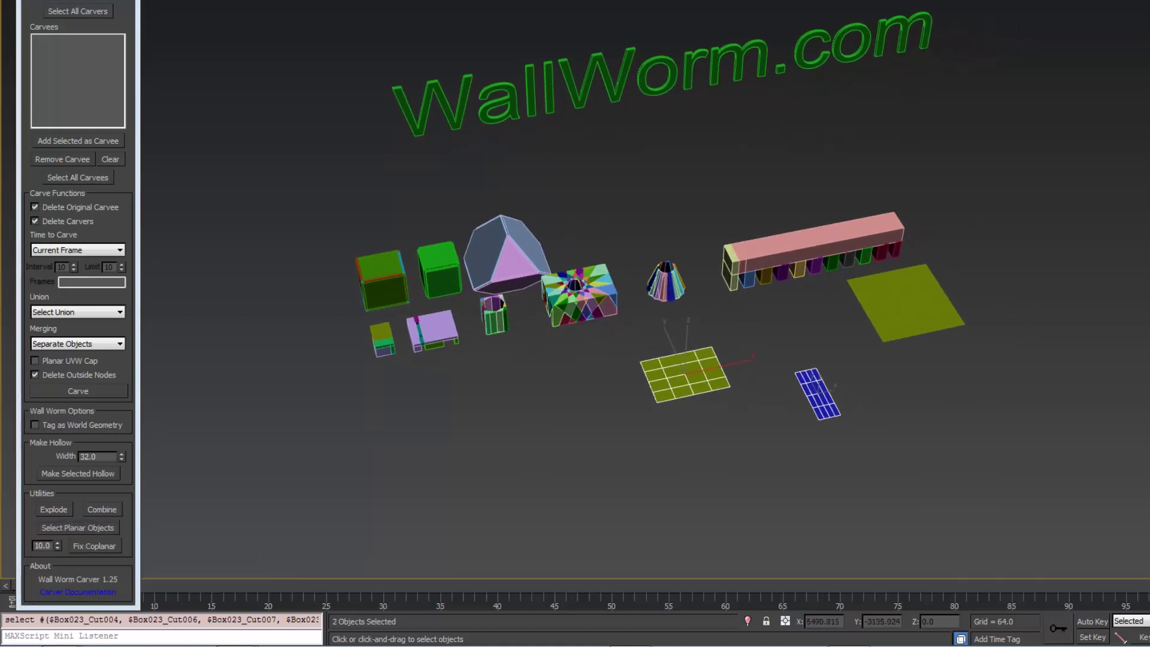
# Clear the selection and select all planar objects in the whole scene with the Carver utility.
pyautogui.scroll(3, 1128, 438)
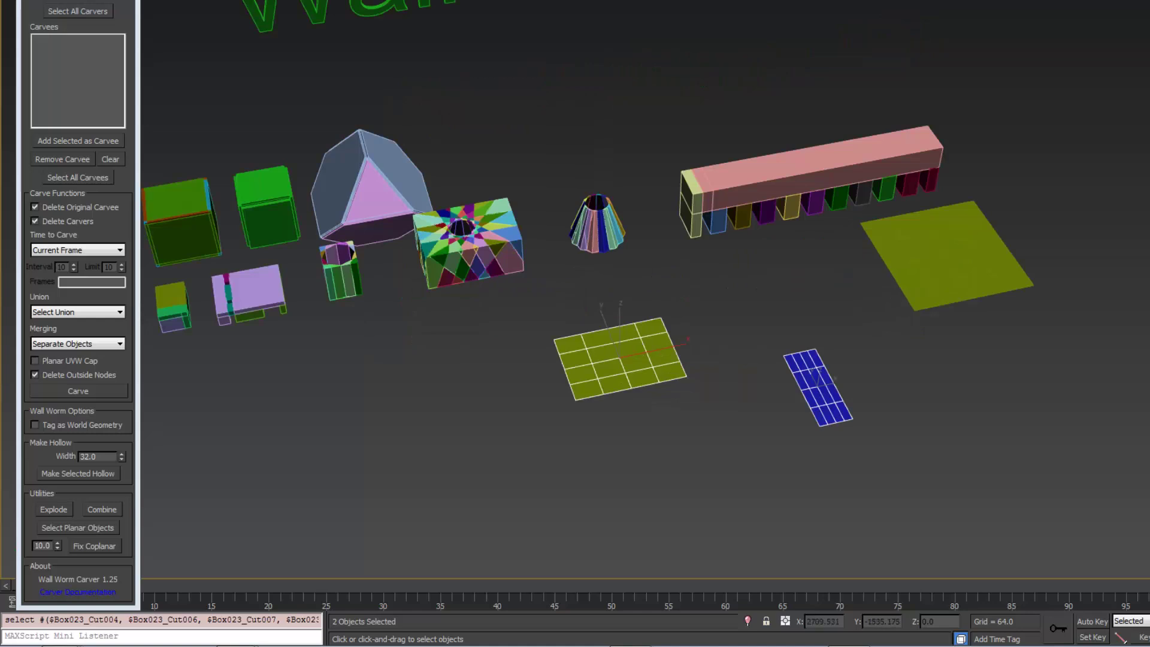
pyautogui.scroll(-3, 799, 146)
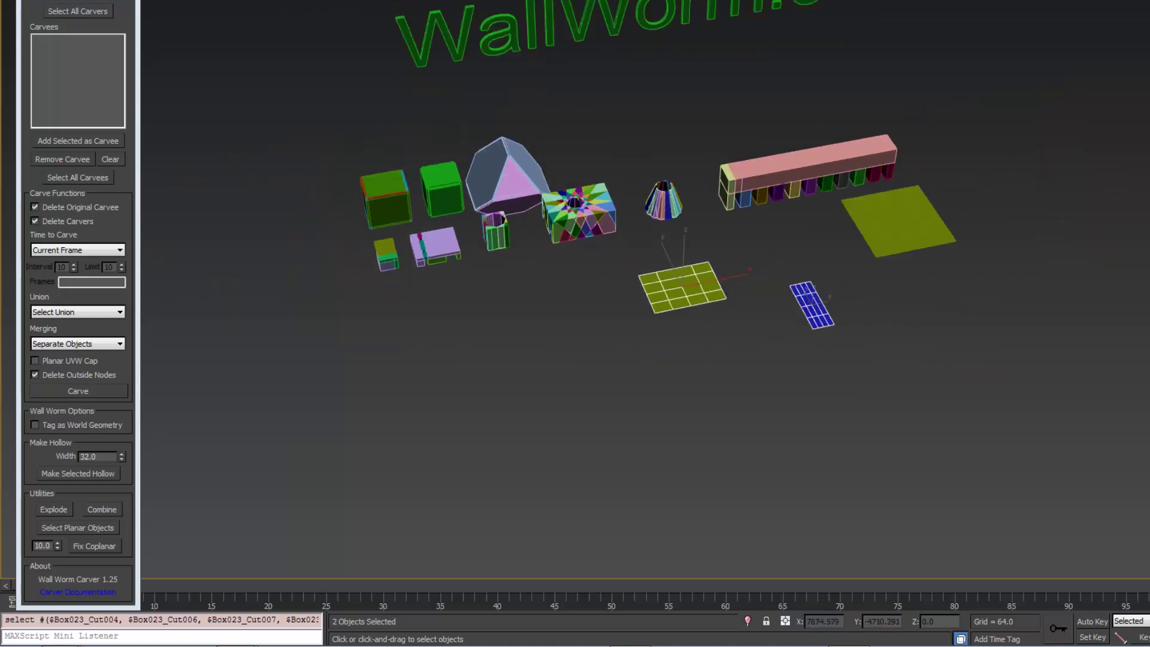
pyautogui.click(772, 365)
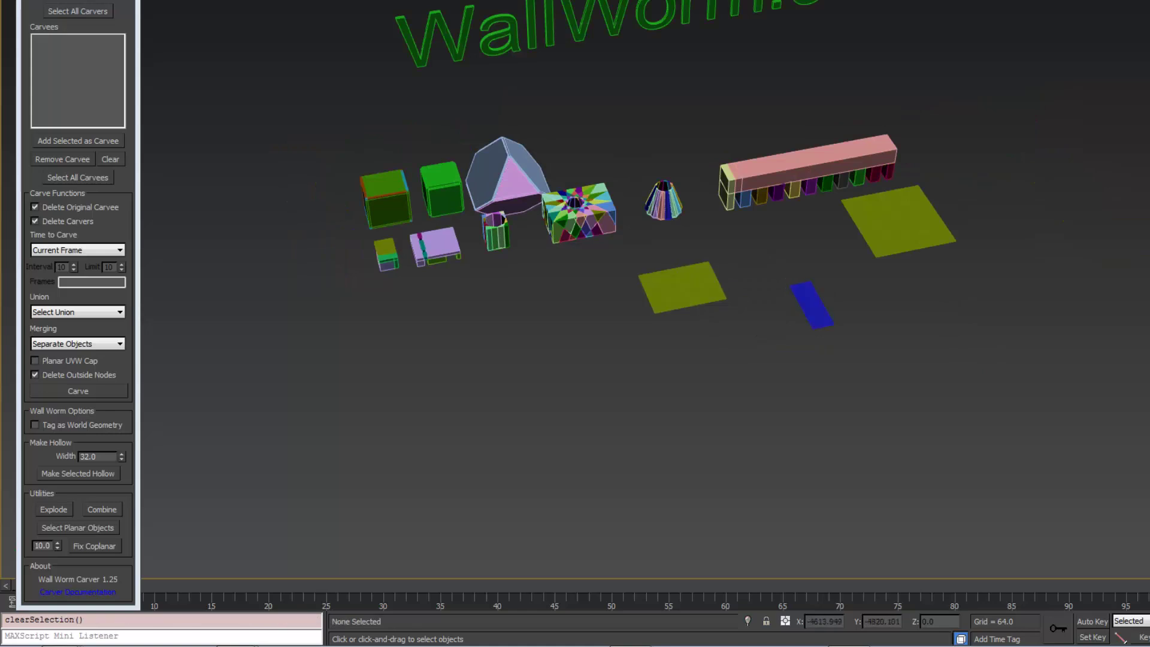
pyautogui.click(78, 527)
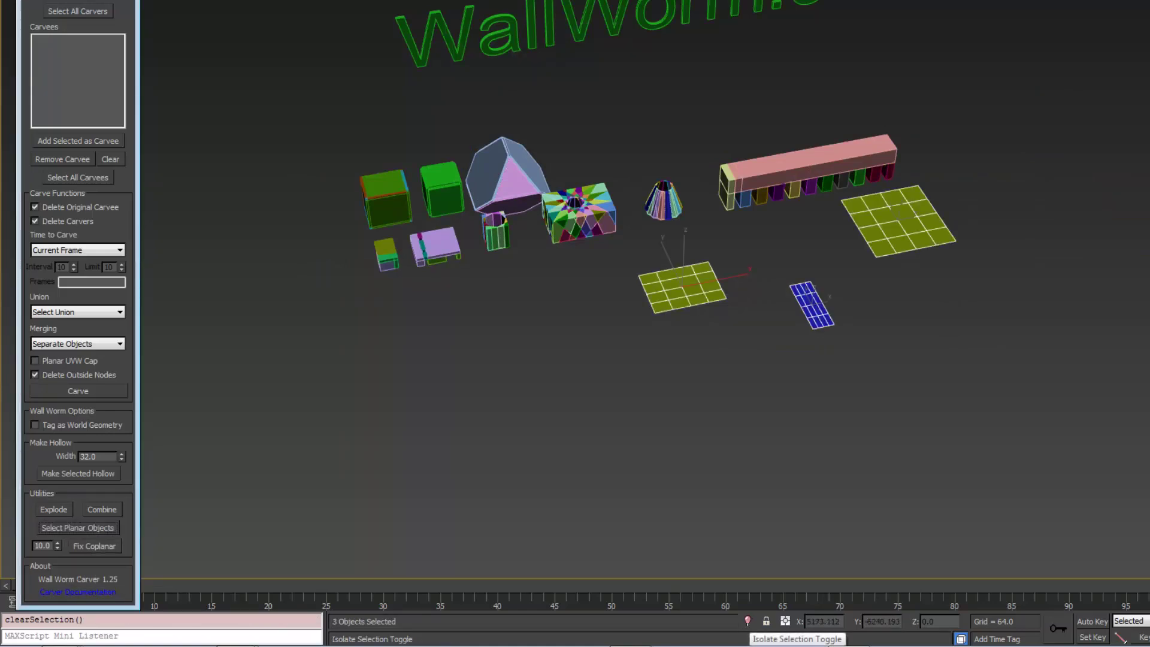
pyautogui.moveTo(605, 384)
pyautogui.keyDown('alt'); pyautogui.mouseDown(button='middle')
pyautogui.moveTo(618, 354)
pyautogui.moveTo(605, 366)
pyautogui.mouseUp(button='middle'); pyautogui.keyUp('alt')
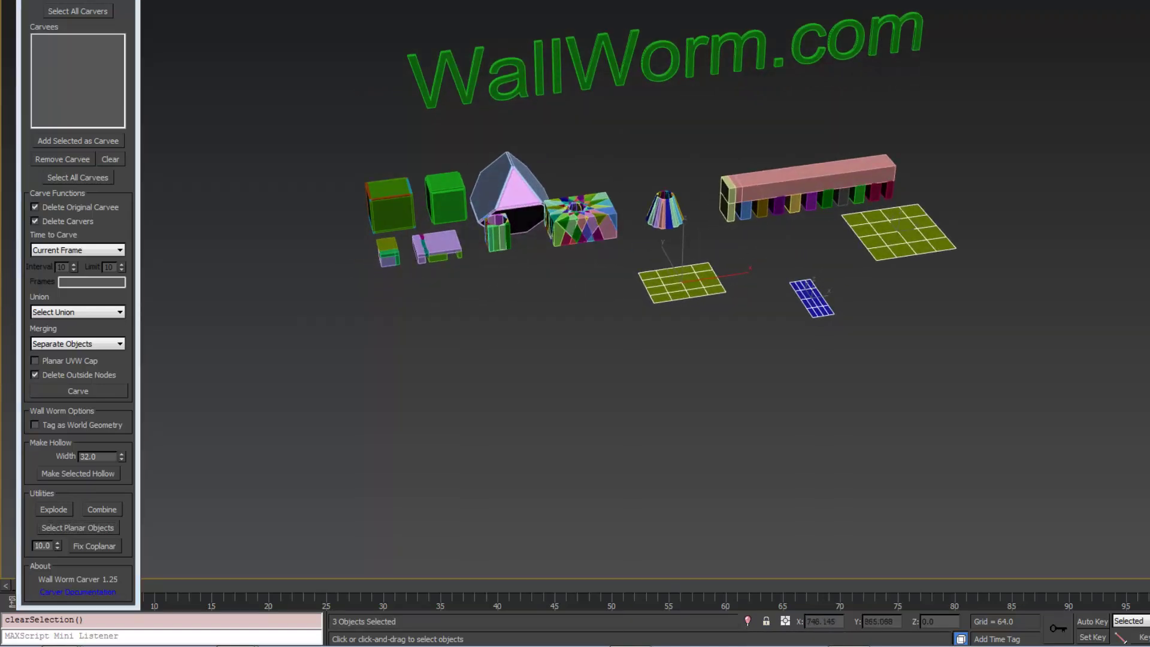
pyautogui.moveTo(605, 367); pyautogui.dragTo(608, 428, button='middle')
pyautogui.scroll(3, 608, 428)
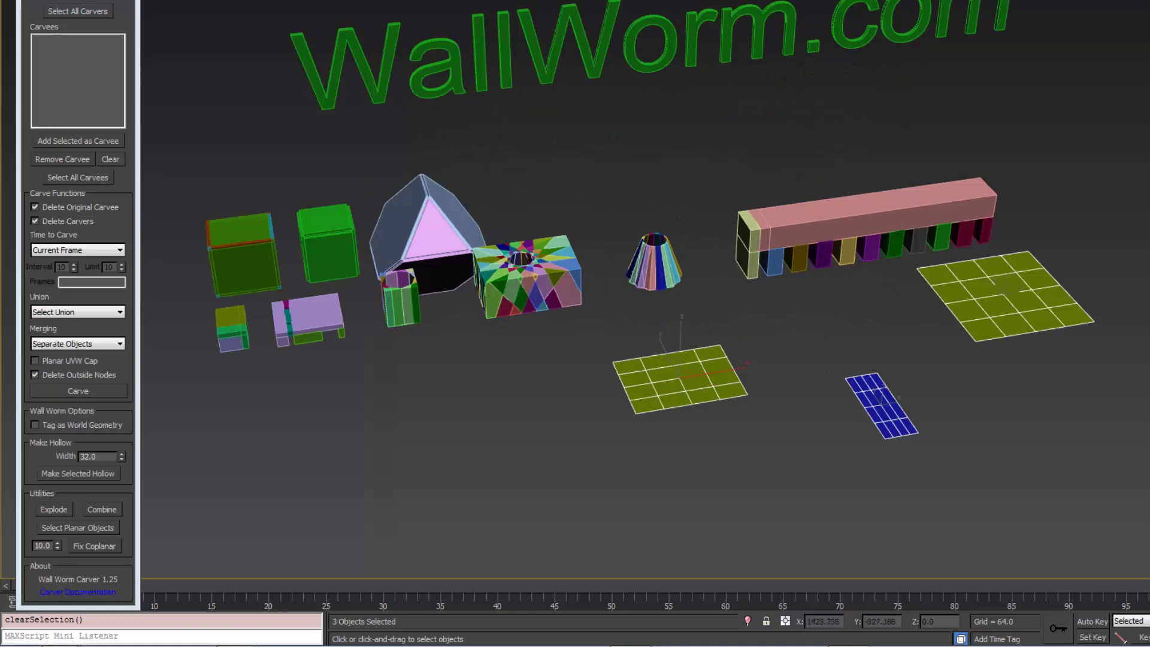